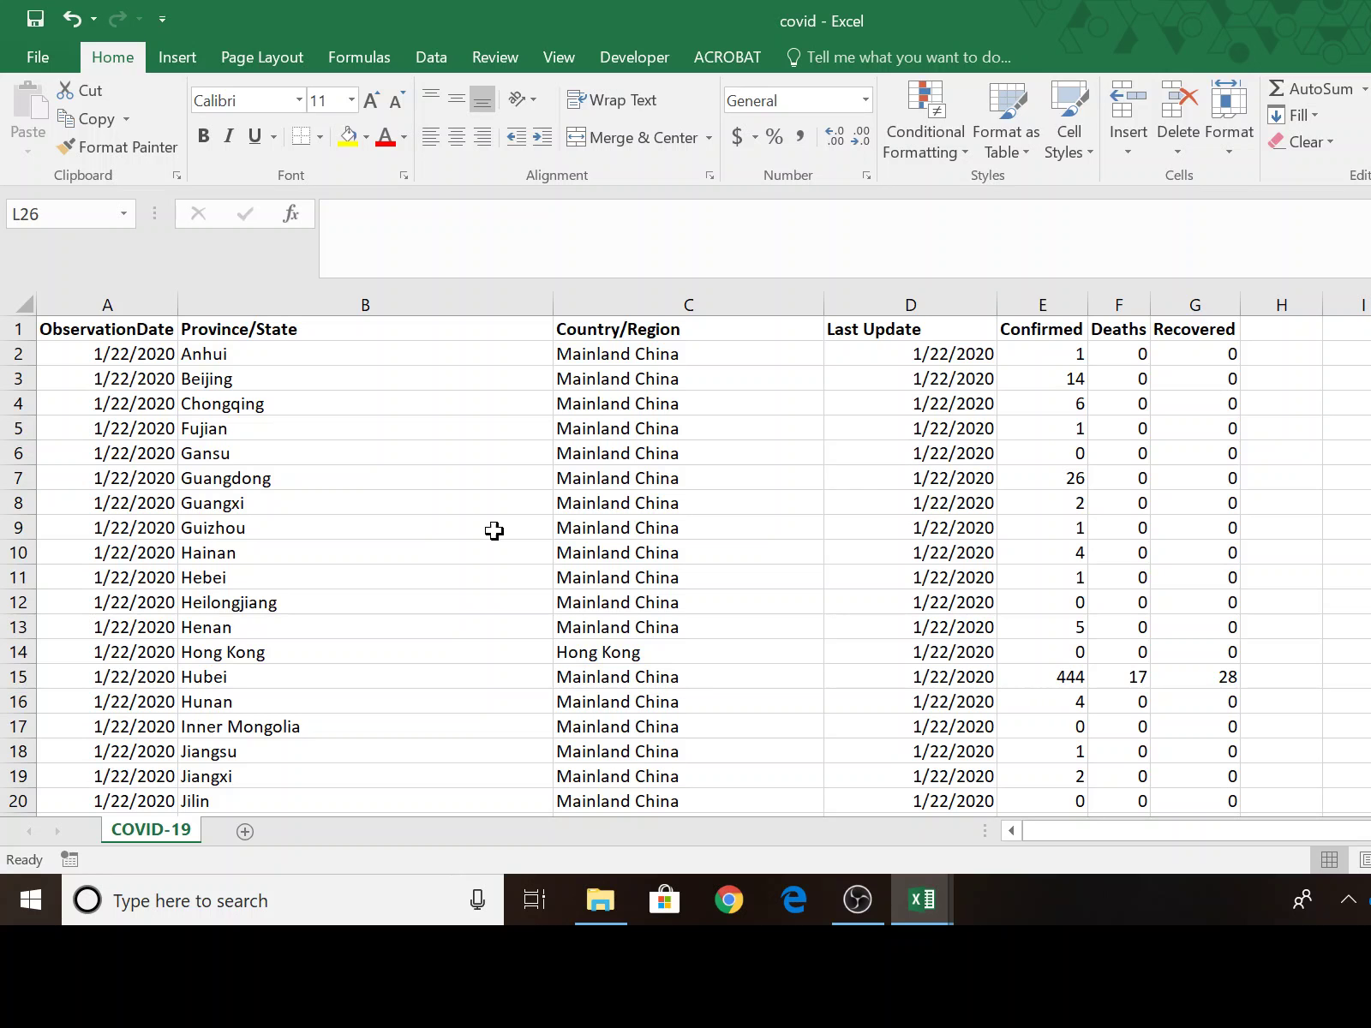
Step: Convert the COVID-19 data range A1:G19929 into an Excel table with the first row as headers
left_click(142, 396)
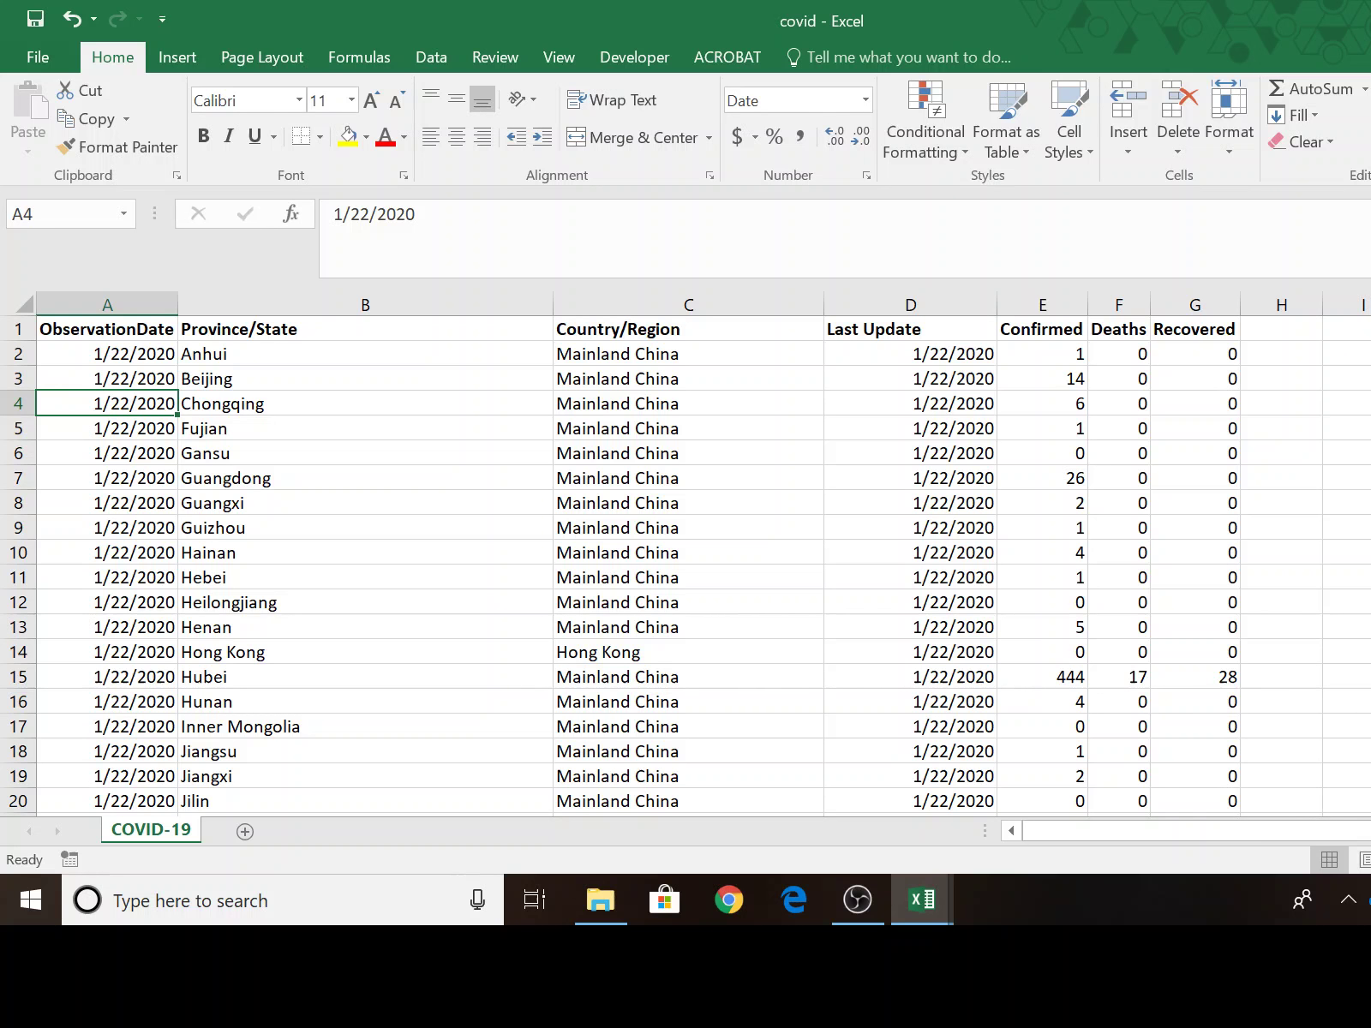
left_click(184, 60)
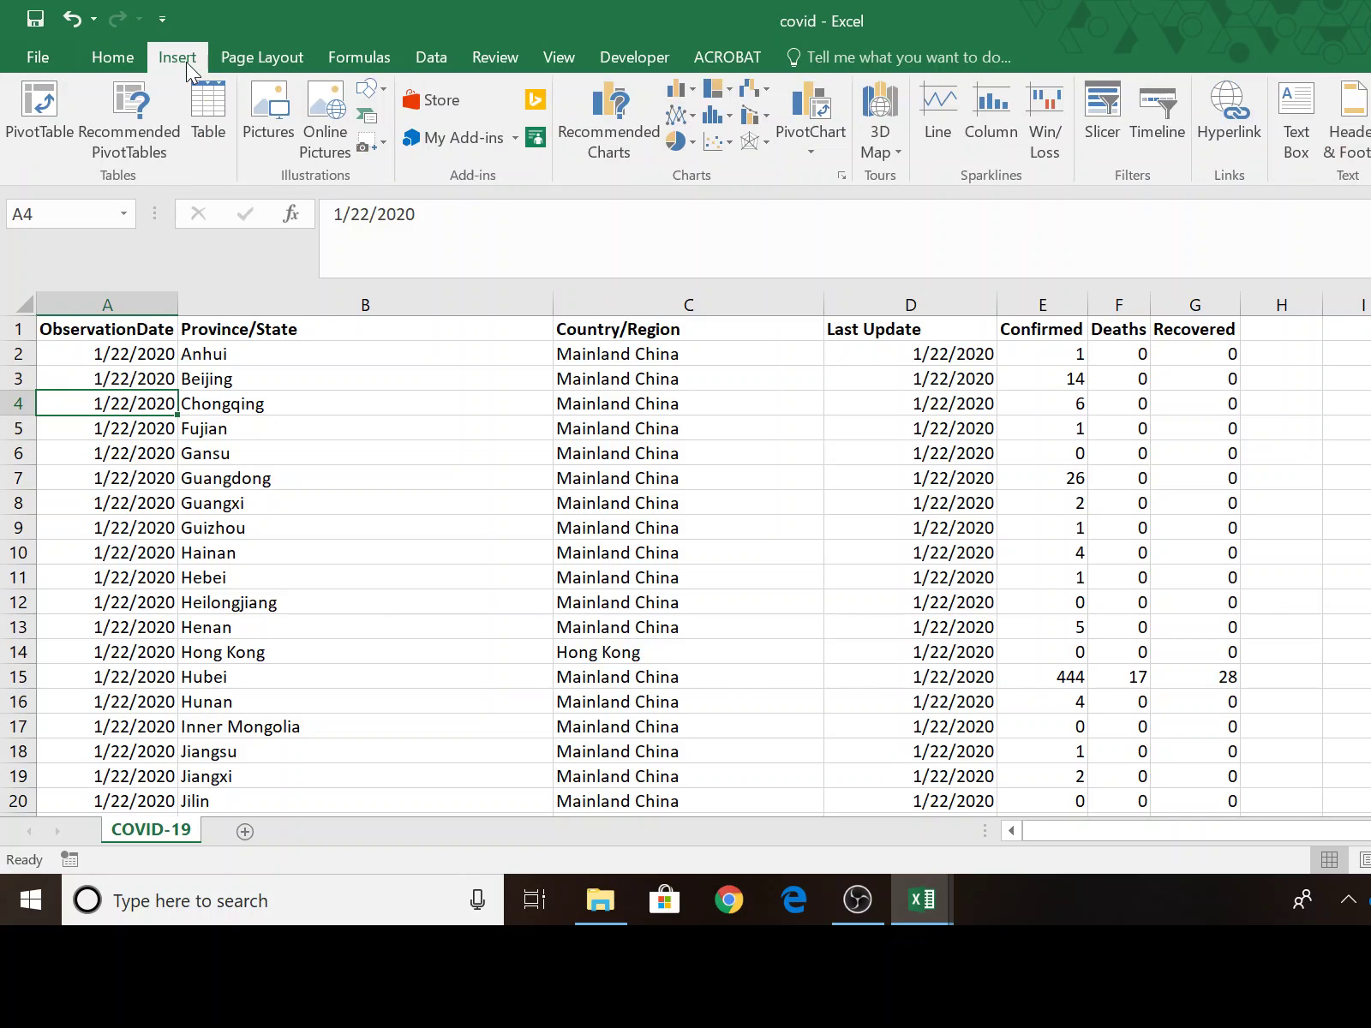
left_click(199, 105)
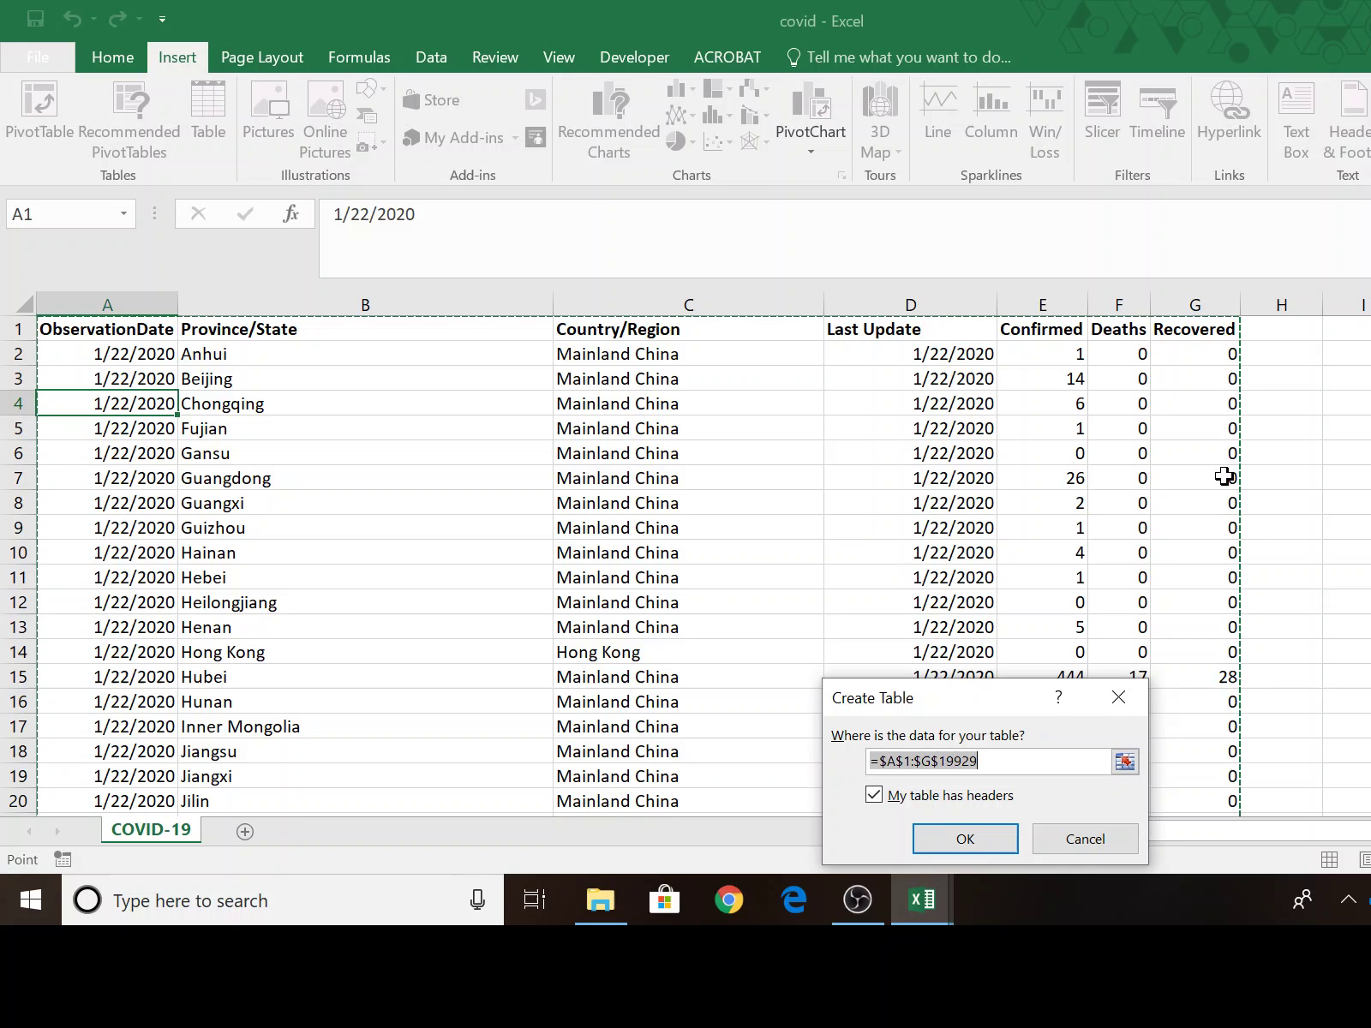
left_click(948, 838)
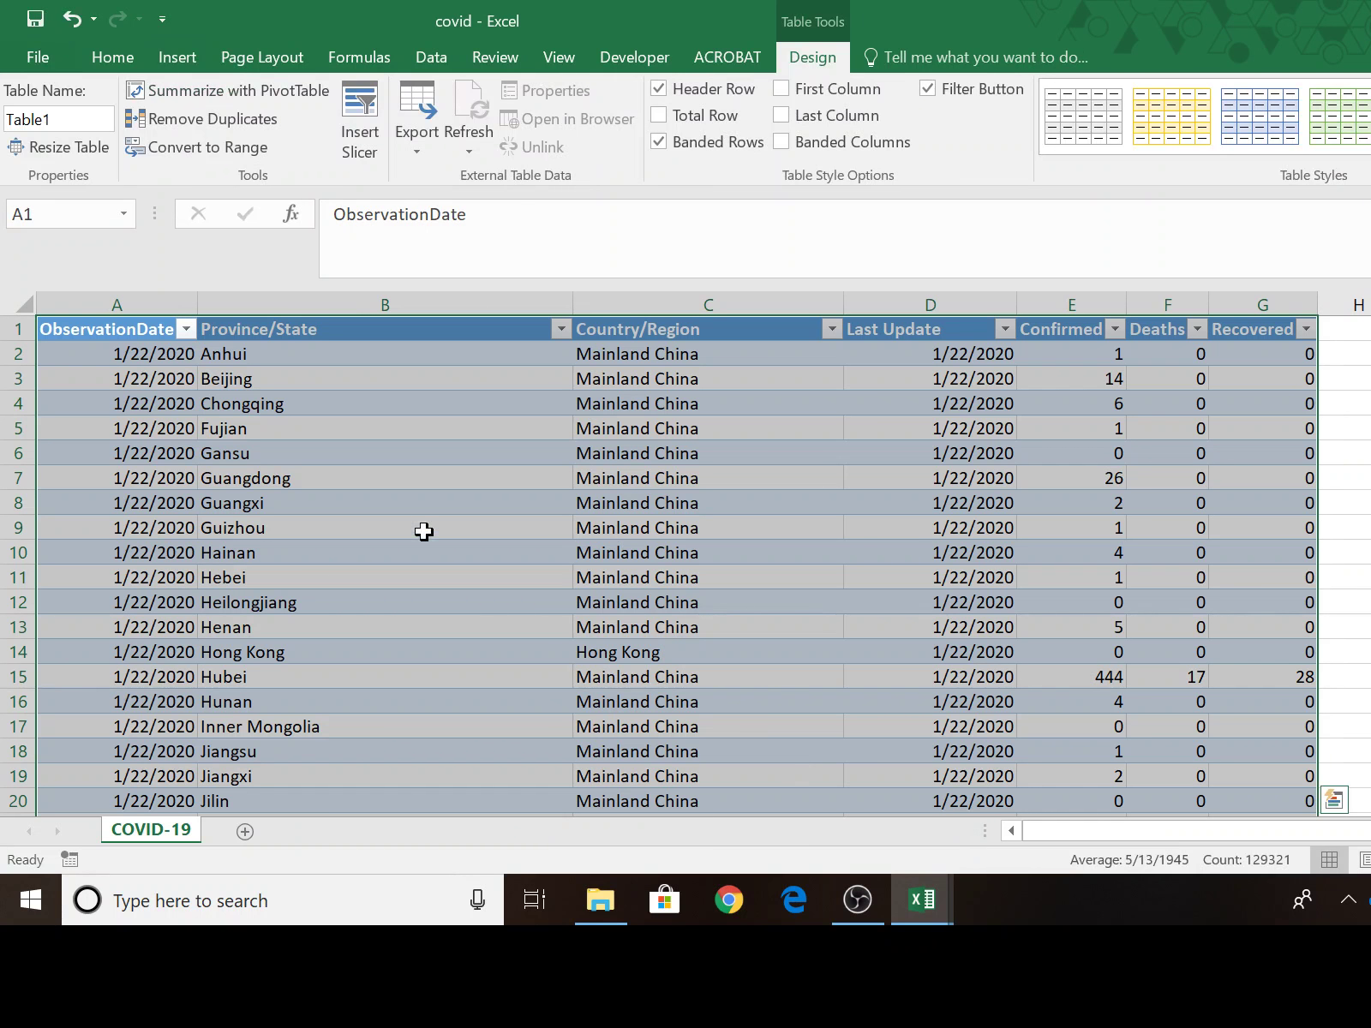
Step: Filter the table's Province/State column to show only Ontario rows
left_click(562, 332)
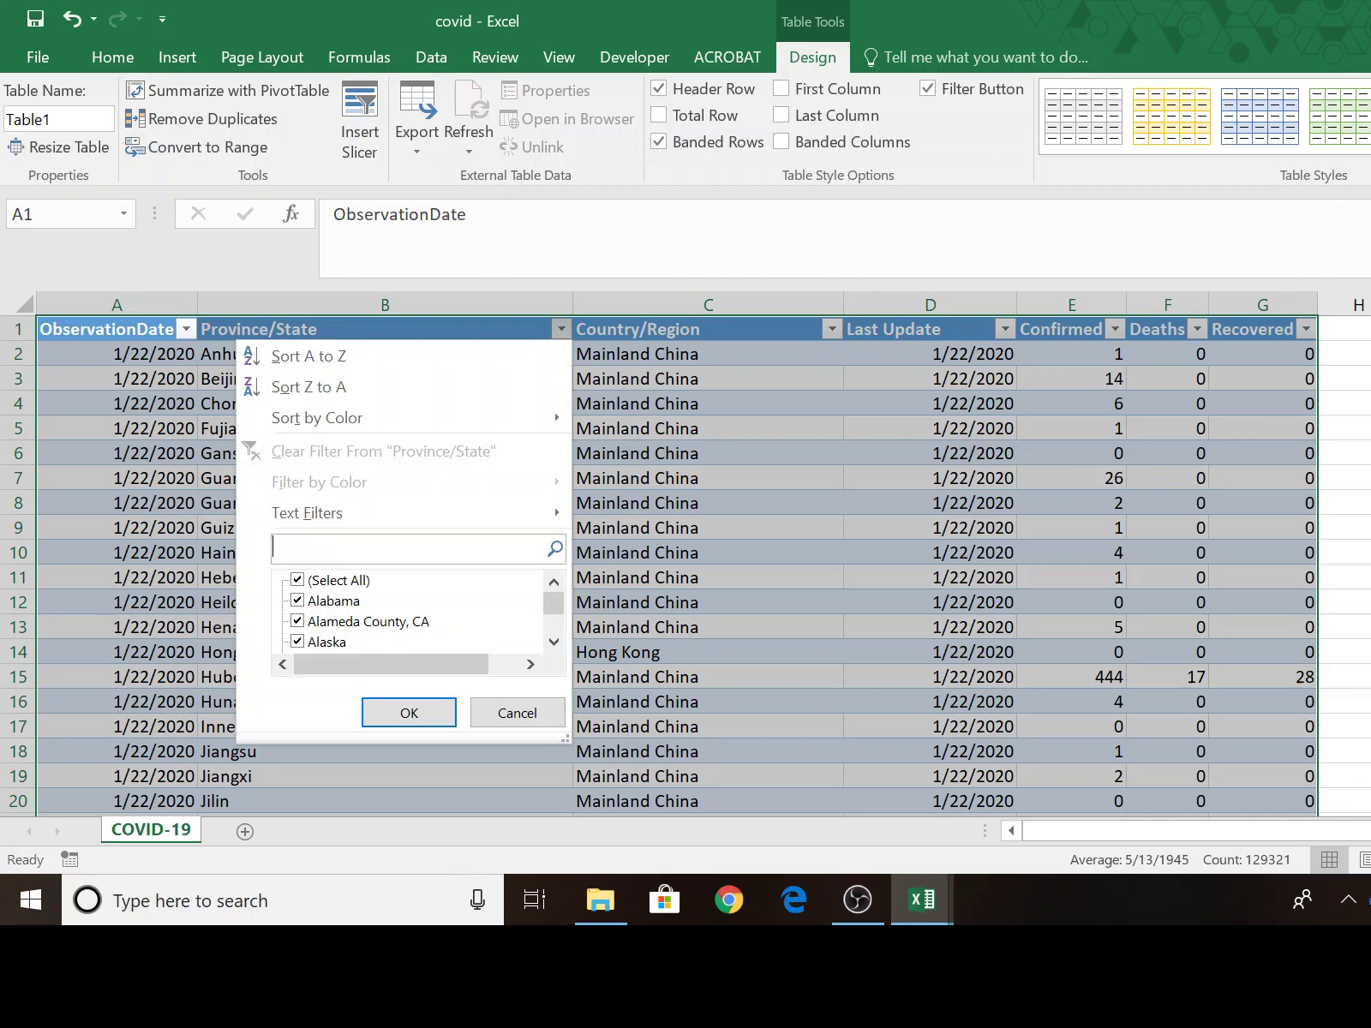
type("ontario")
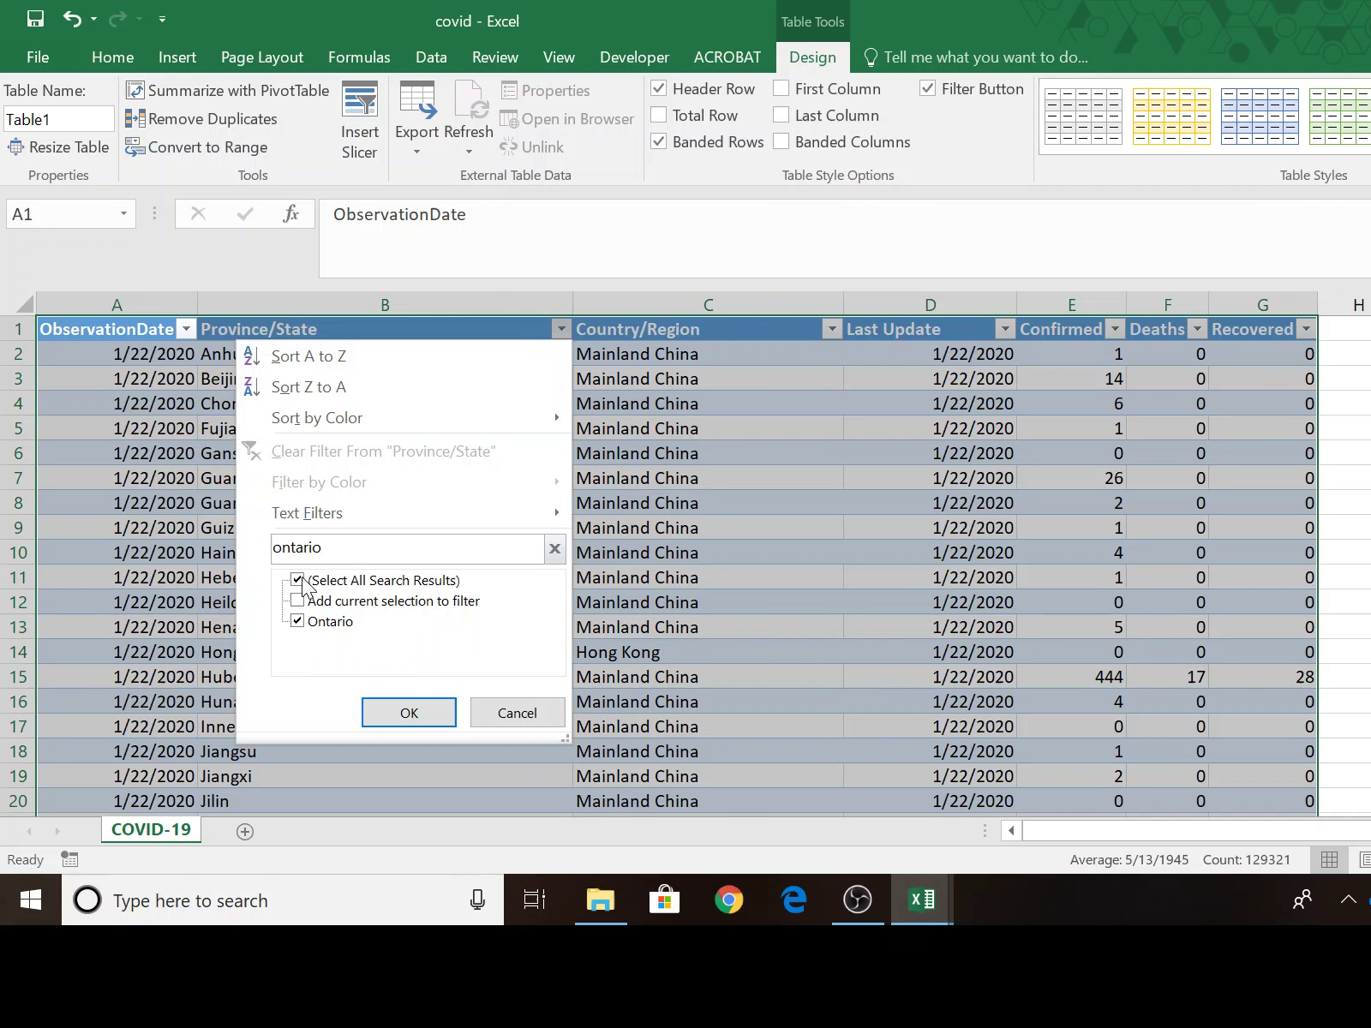
left_click(297, 580)
left_click(298, 622)
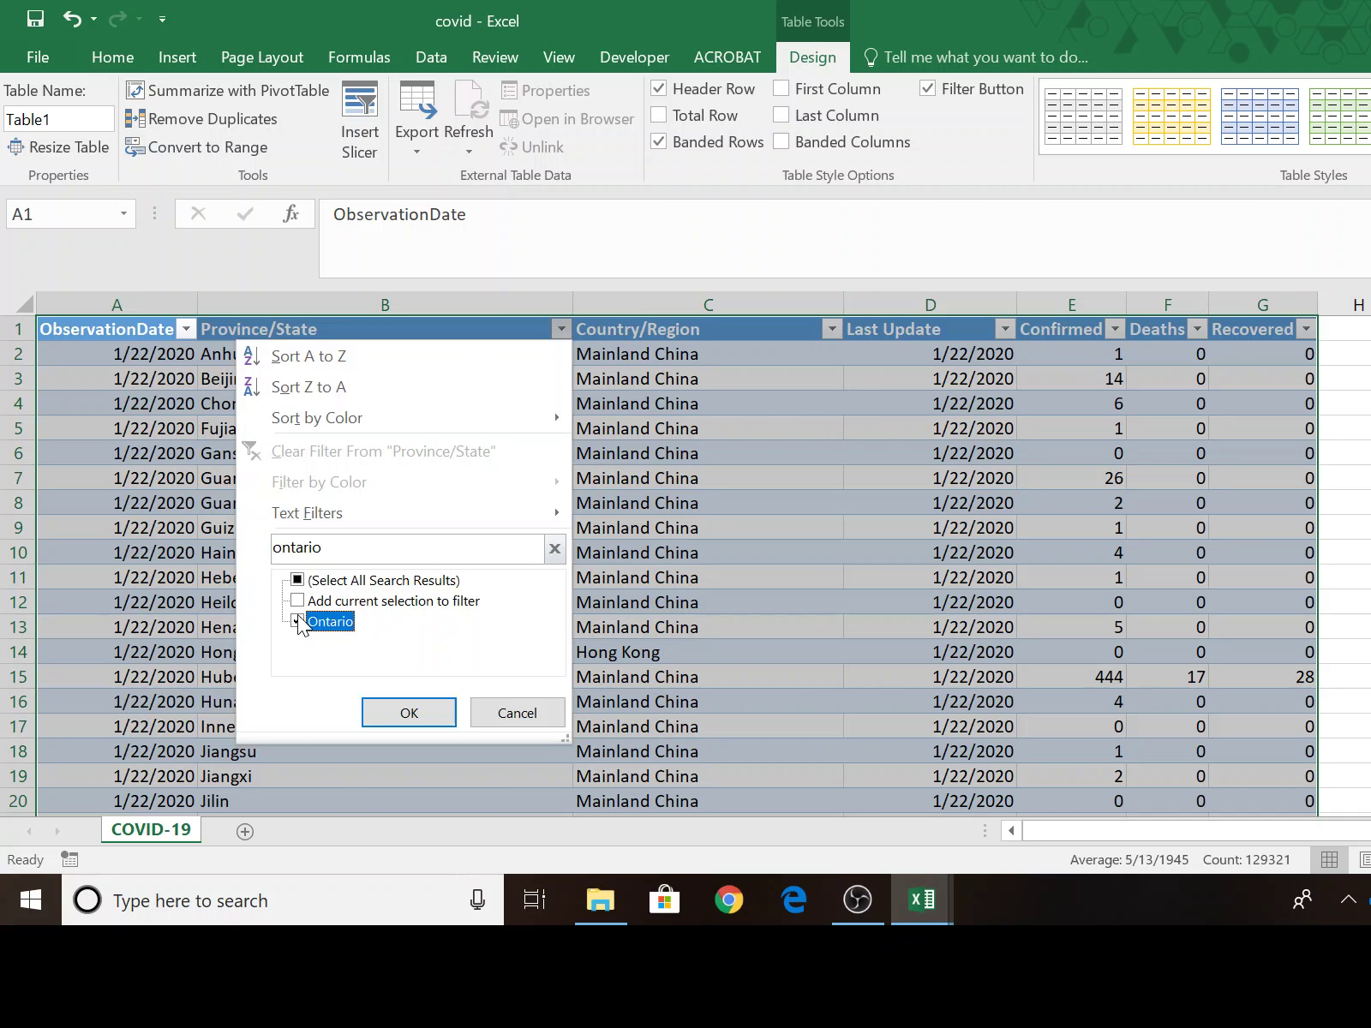
left_click(407, 713)
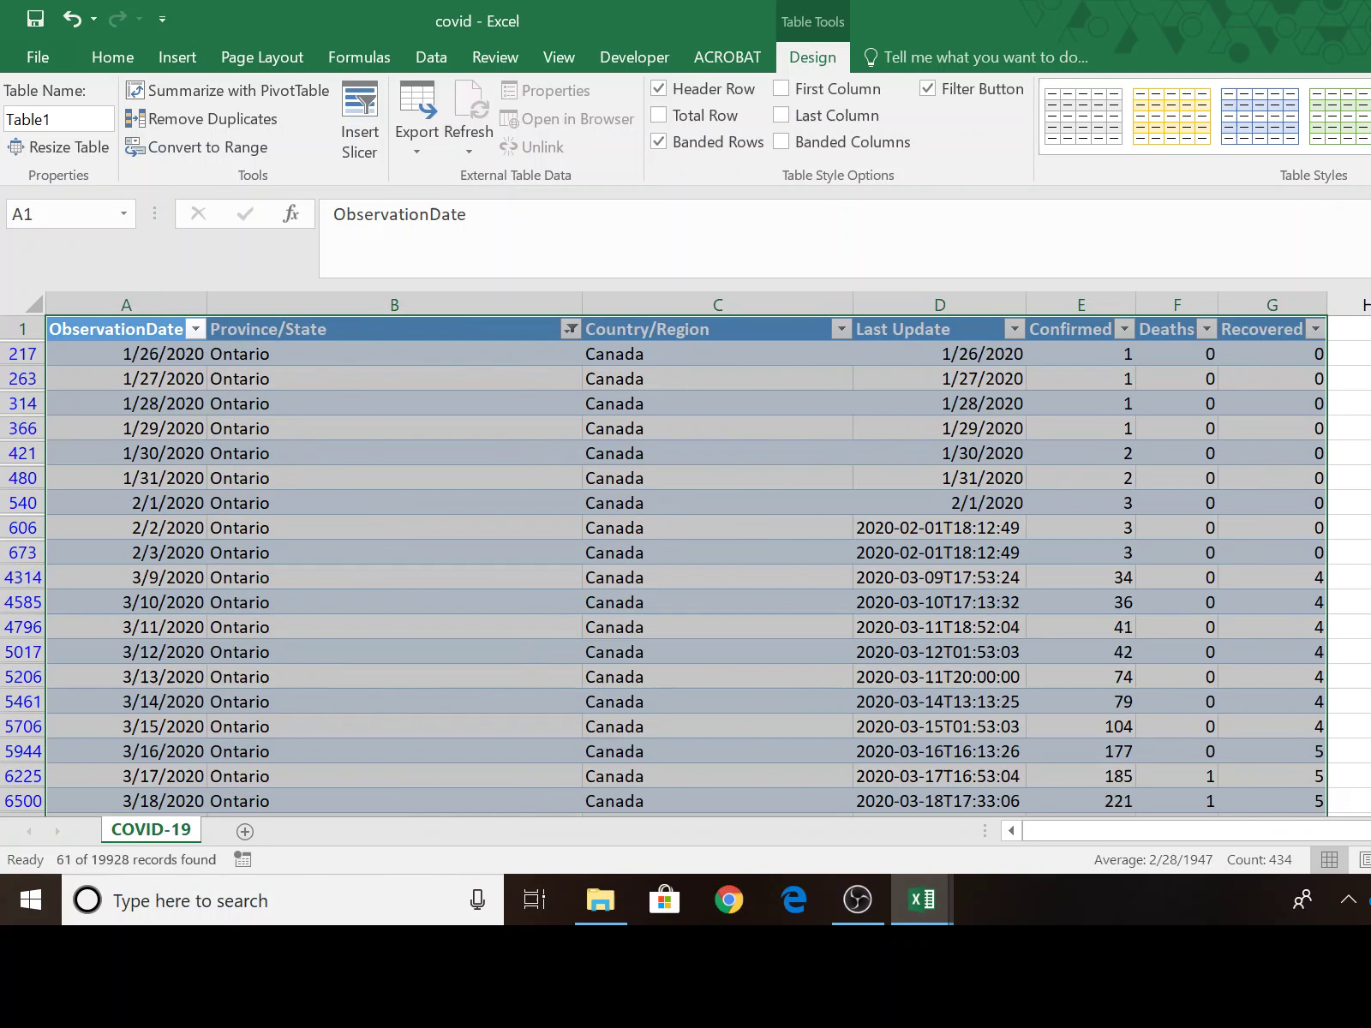
left_click(1369, 477)
scroll(686, 557, "down", 14)
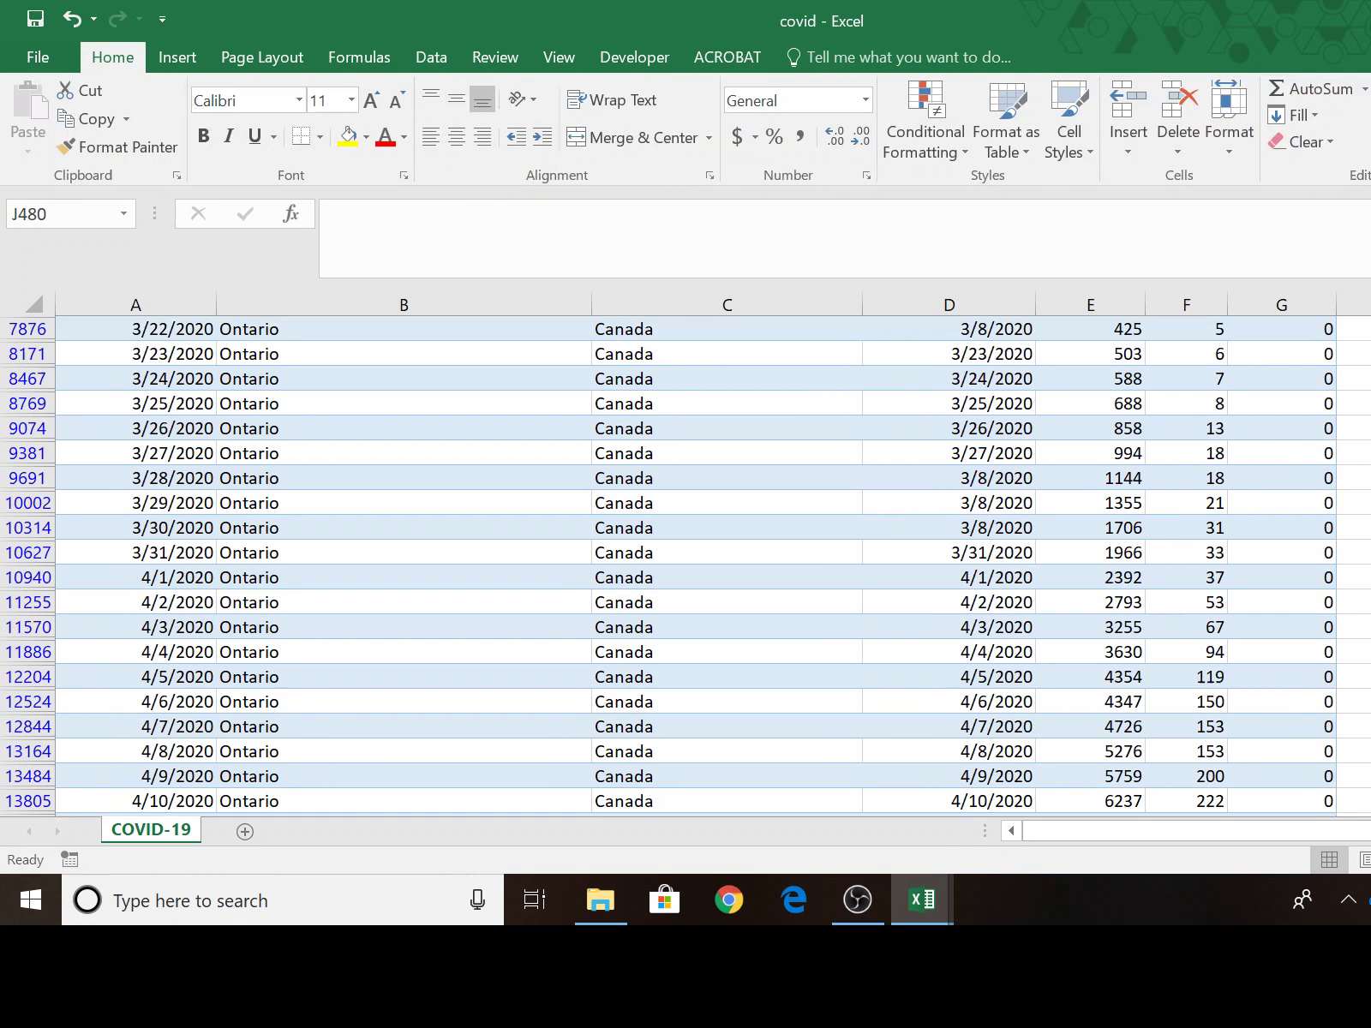
scroll(685, 557, "up", 15)
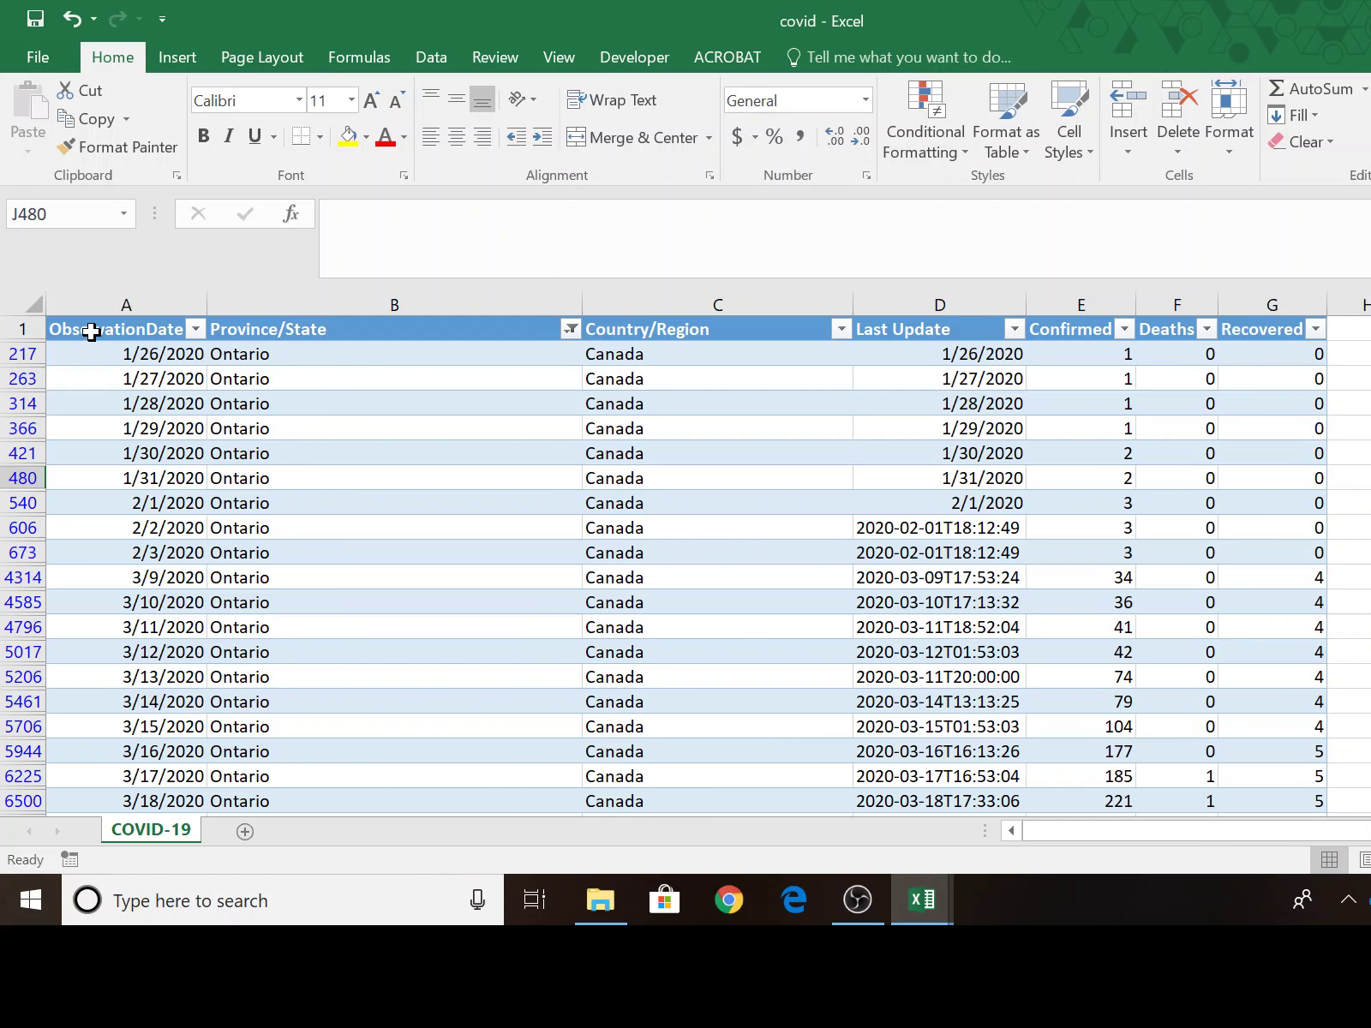
Step: Copy the filtered Ontario rows and paste them as values at A1 of a new sheet
left_click_drag(89, 329, 1297, 744)
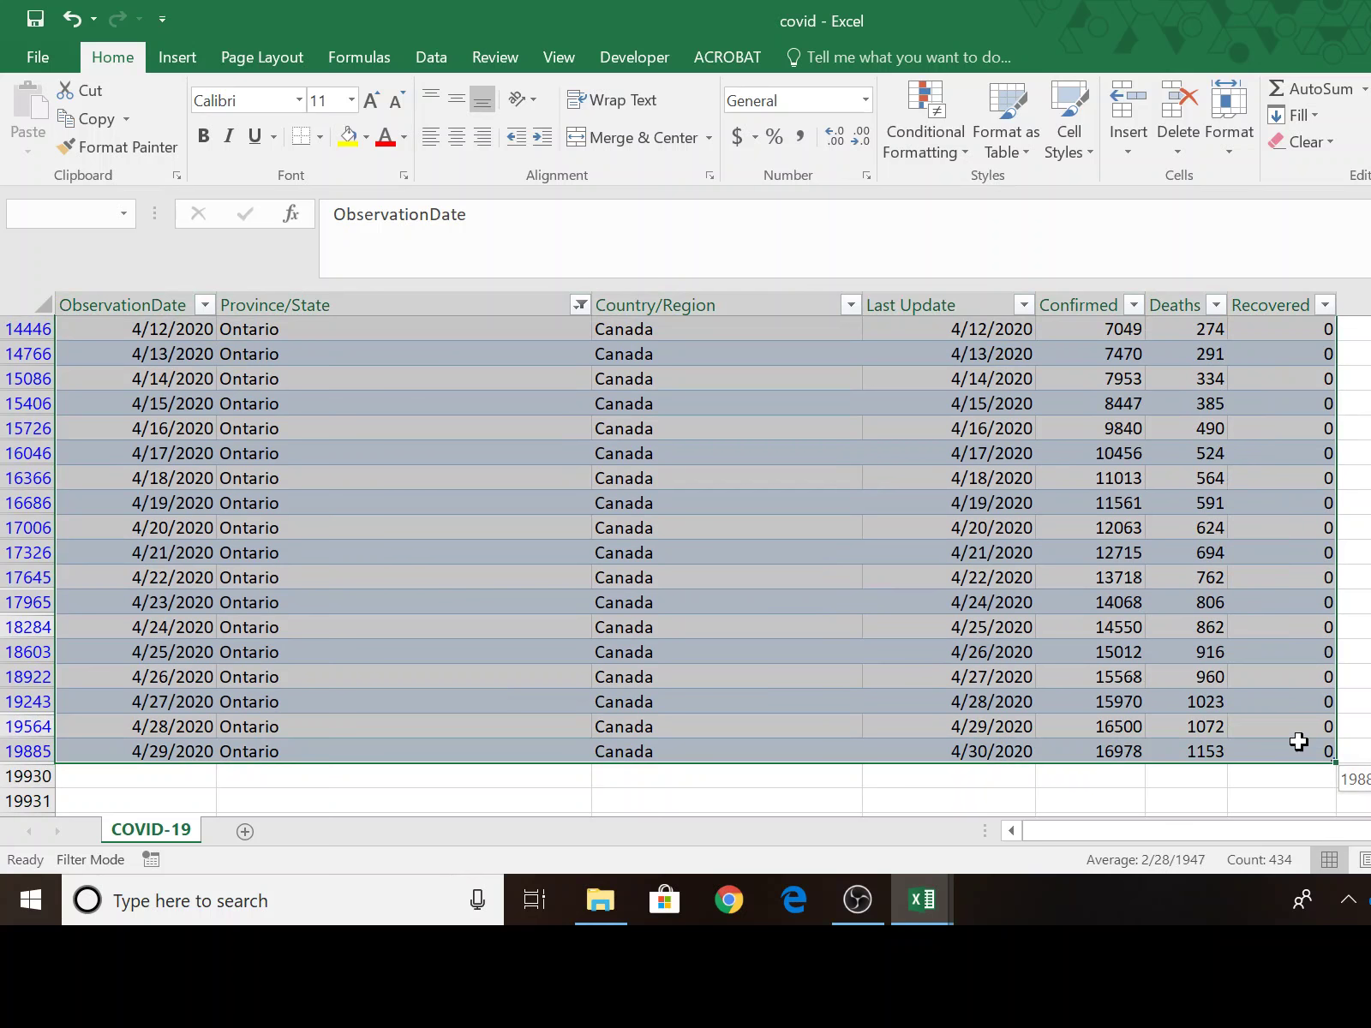
right_click(1253, 623)
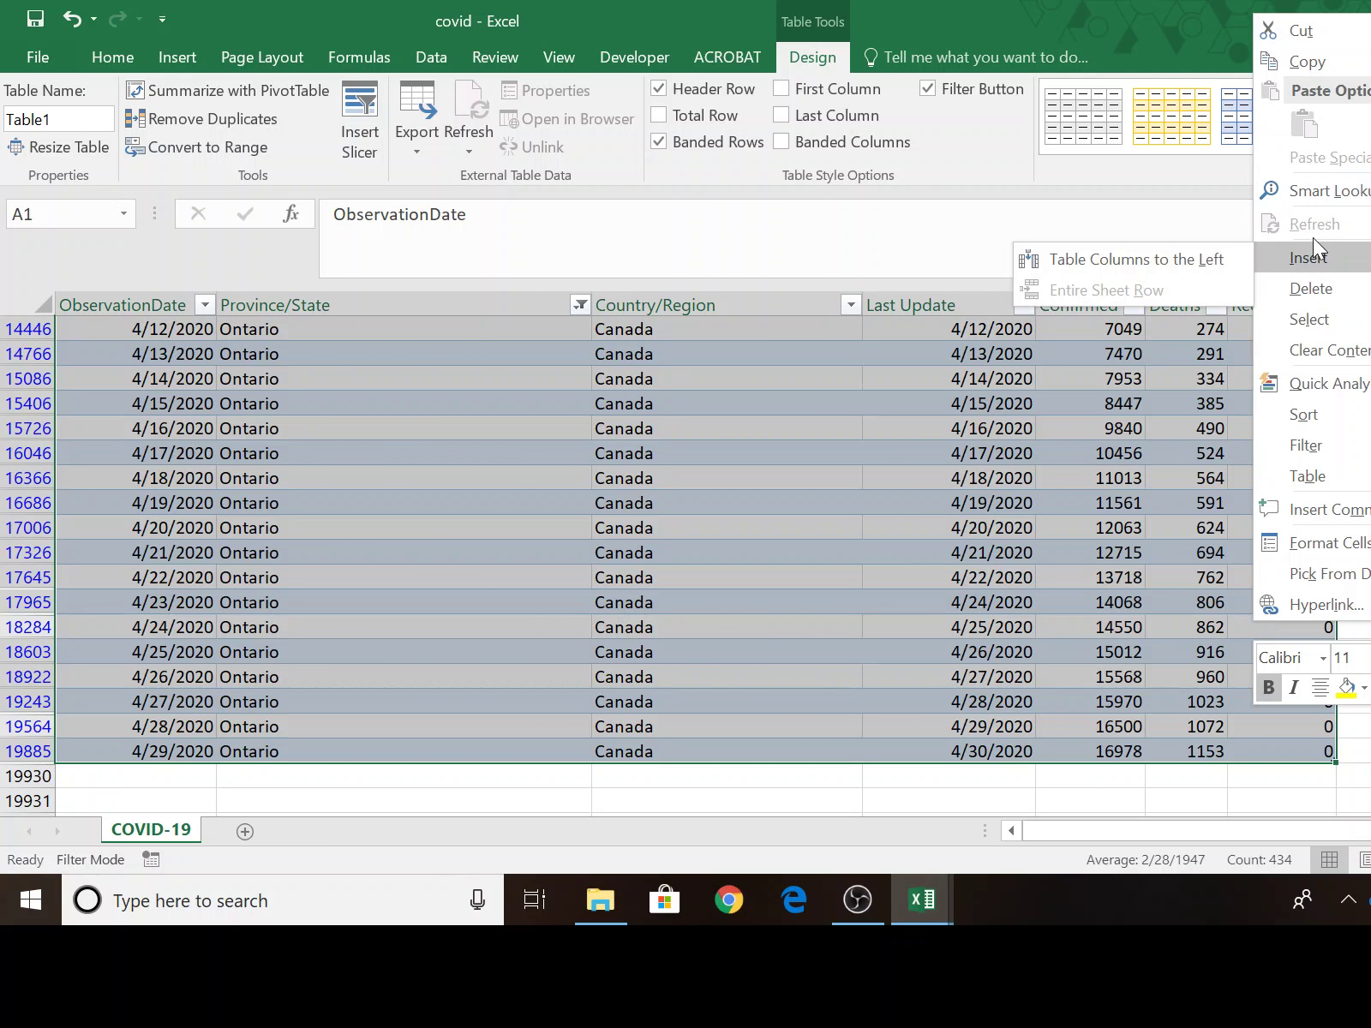
left_click(1344, 68)
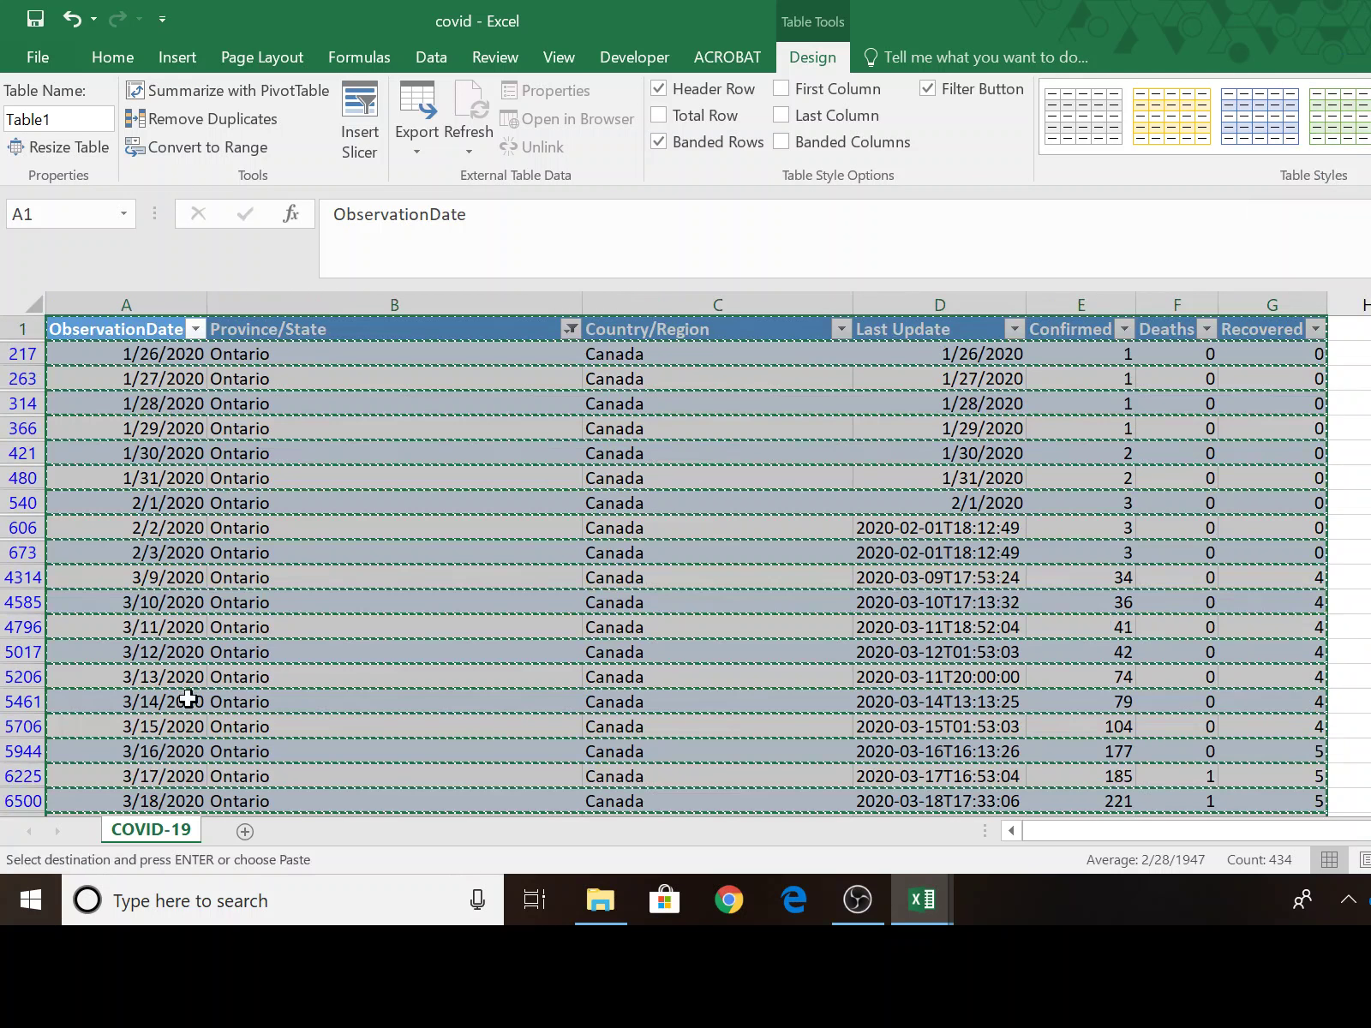
left_click(244, 842)
right_click(89, 335)
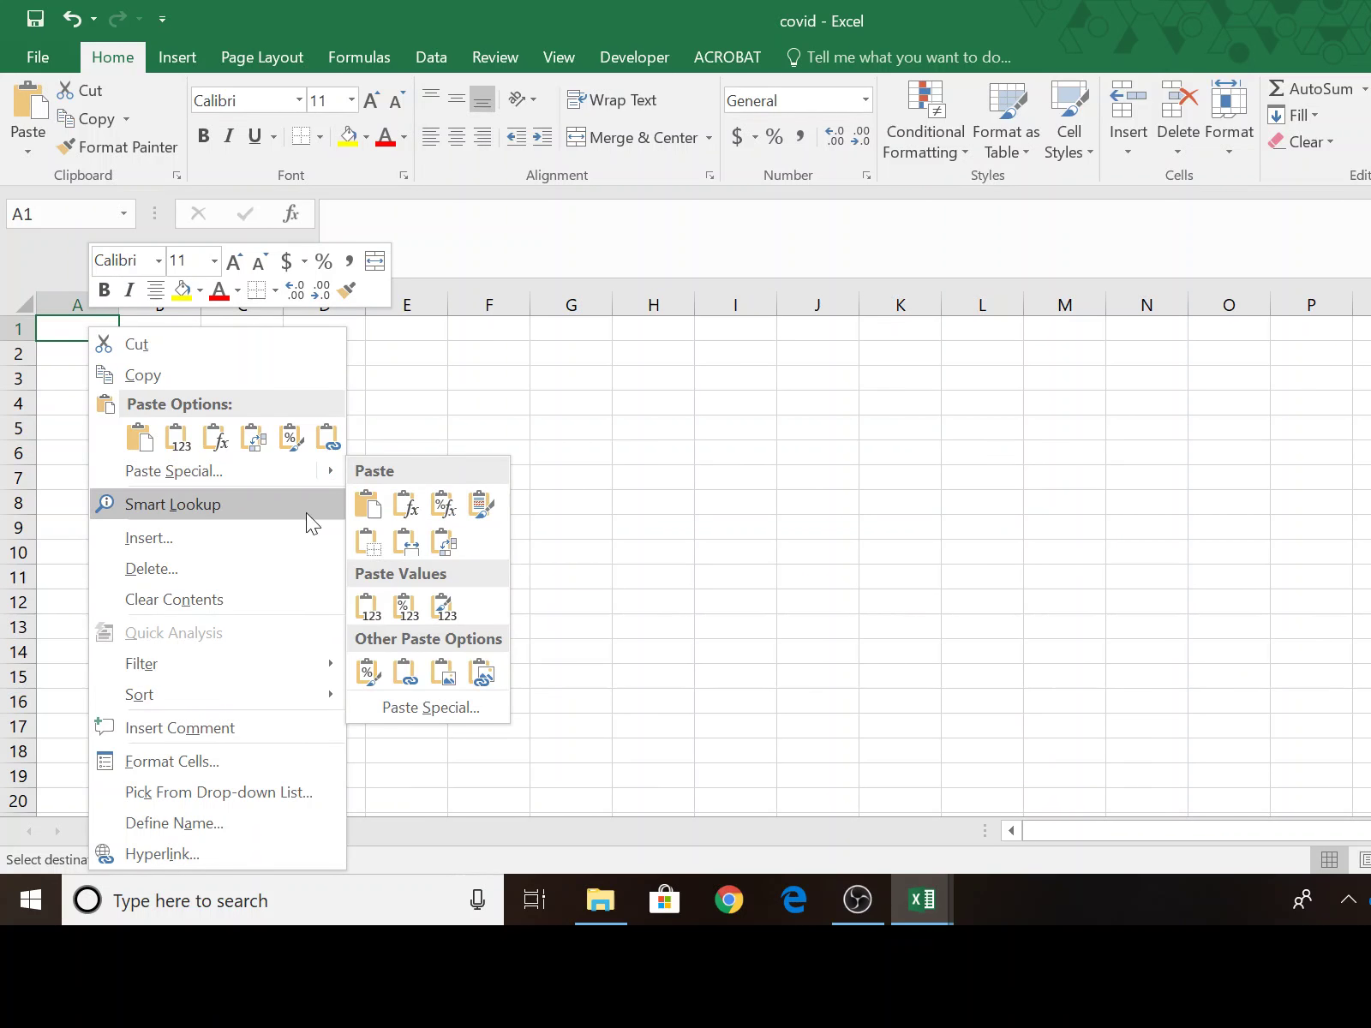
mouse_move(296, 473)
left_click(367, 604)
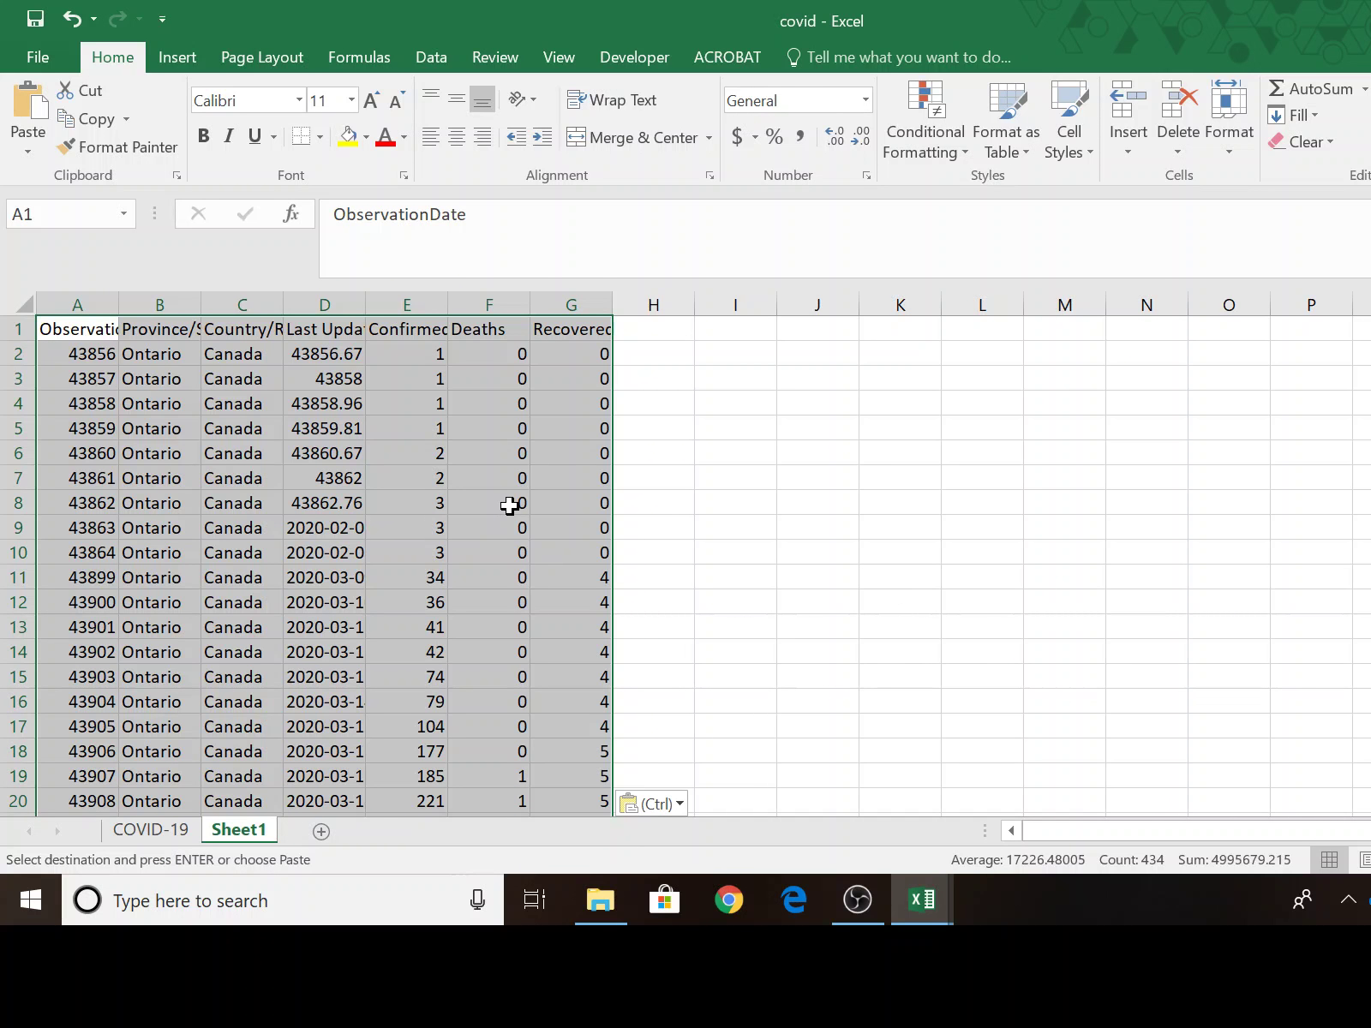
left_click(103, 373)
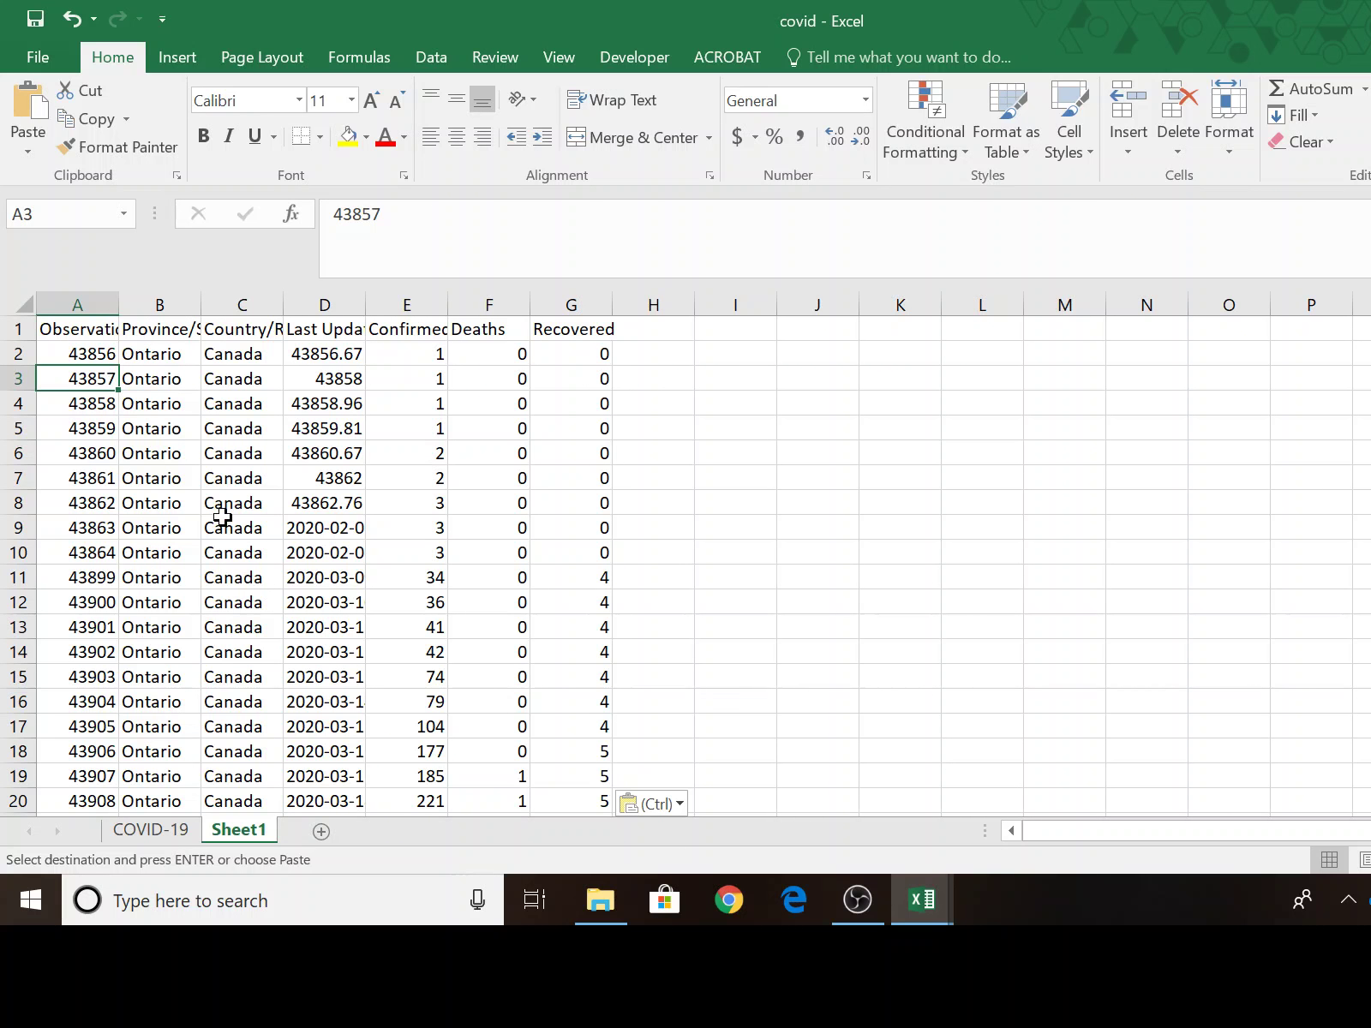
Step: Format the ObservationDate column A as Short Date
left_click(86, 304)
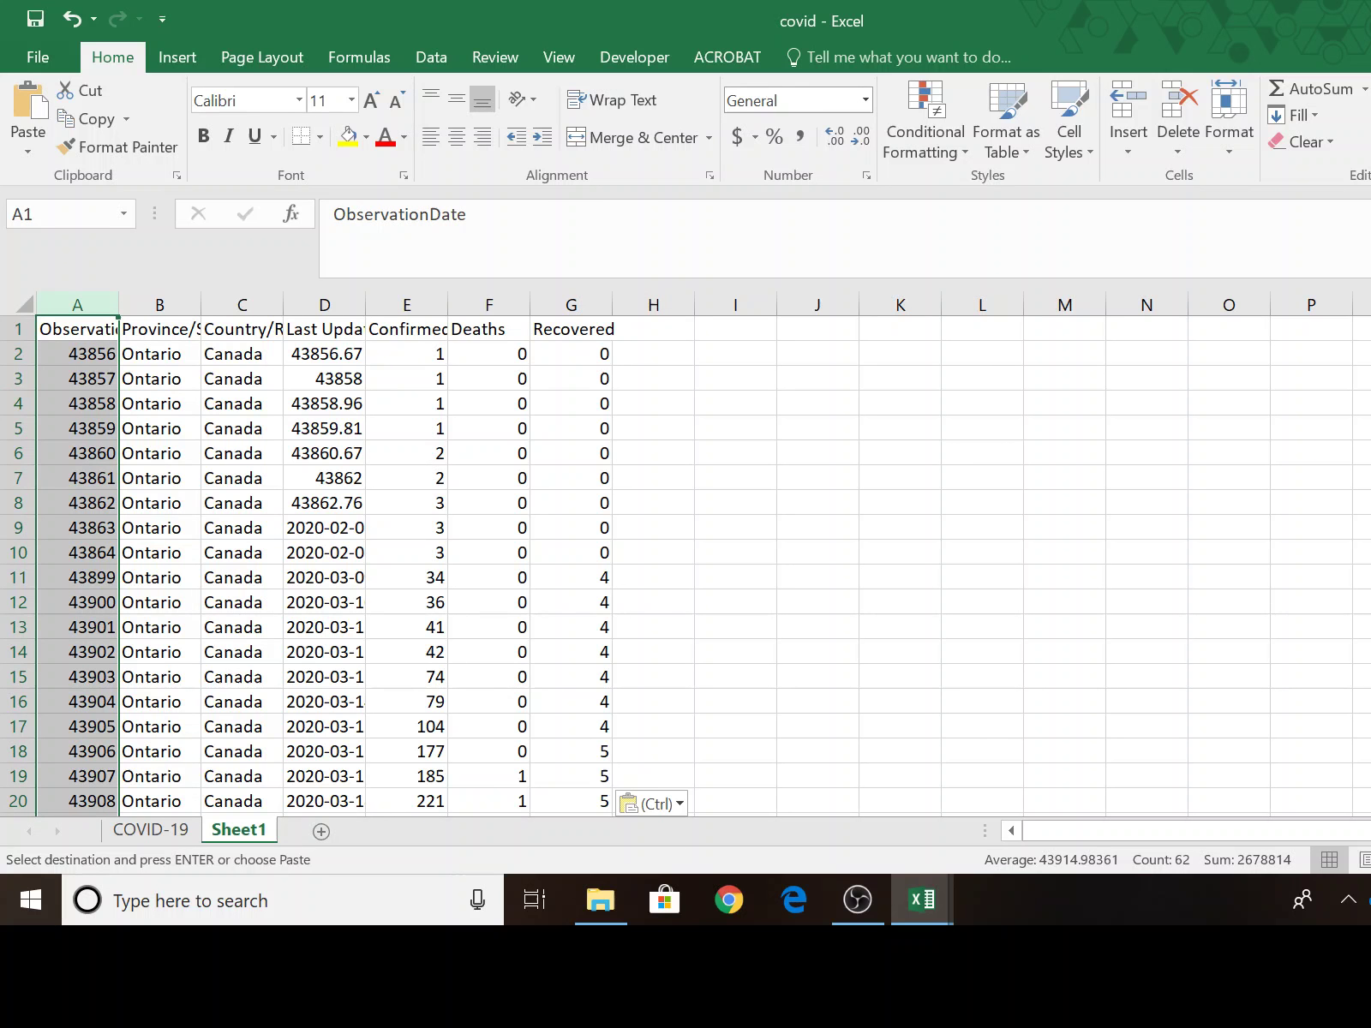
left_click(866, 101)
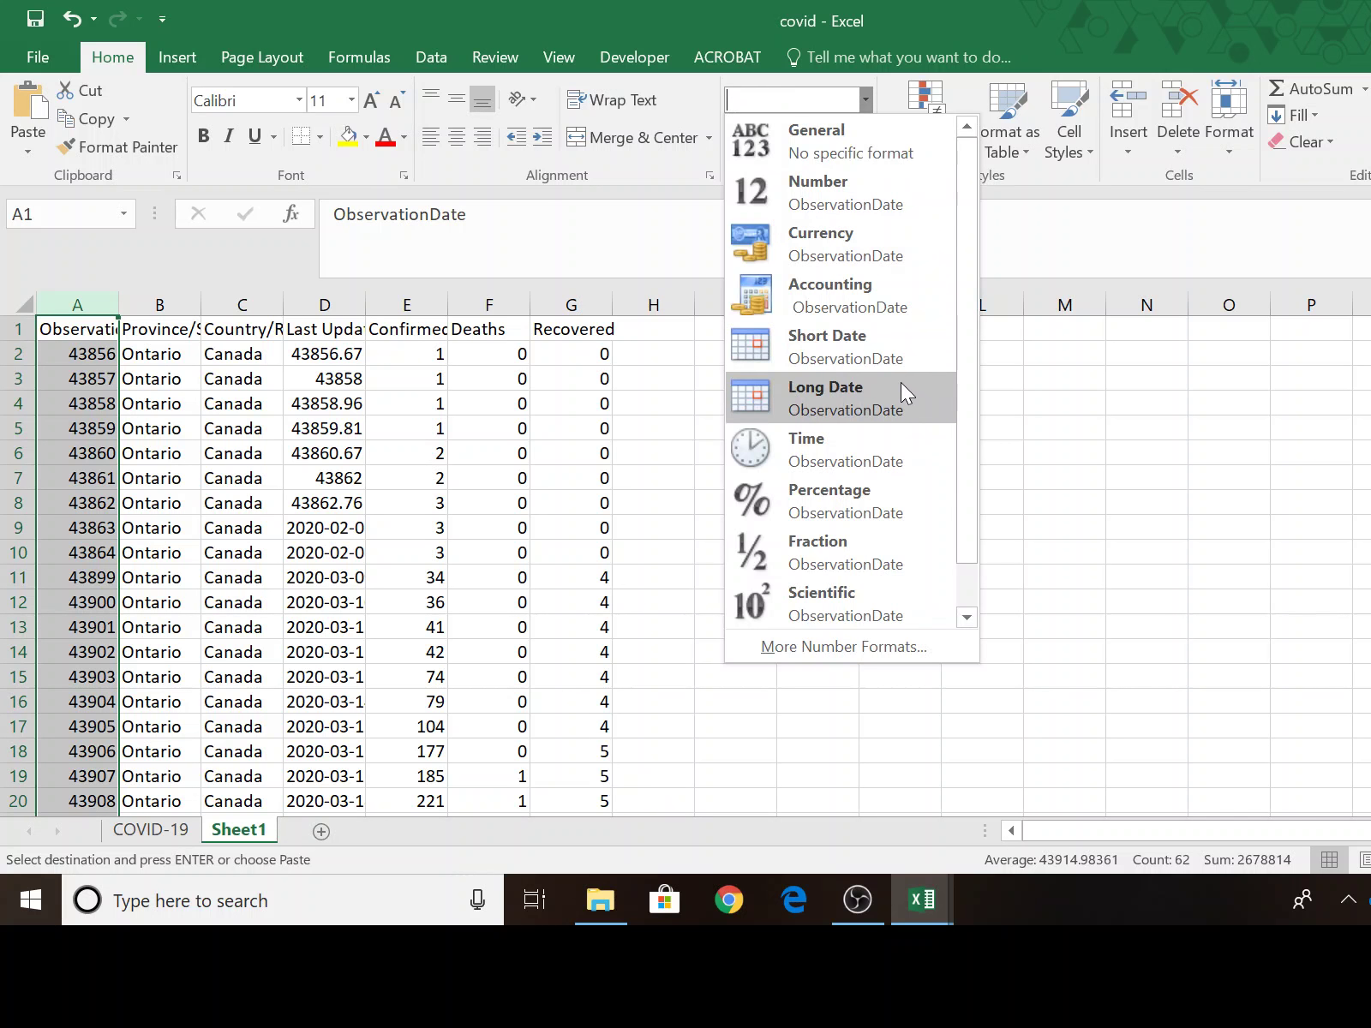
left_click(900, 355)
left_click(790, 535)
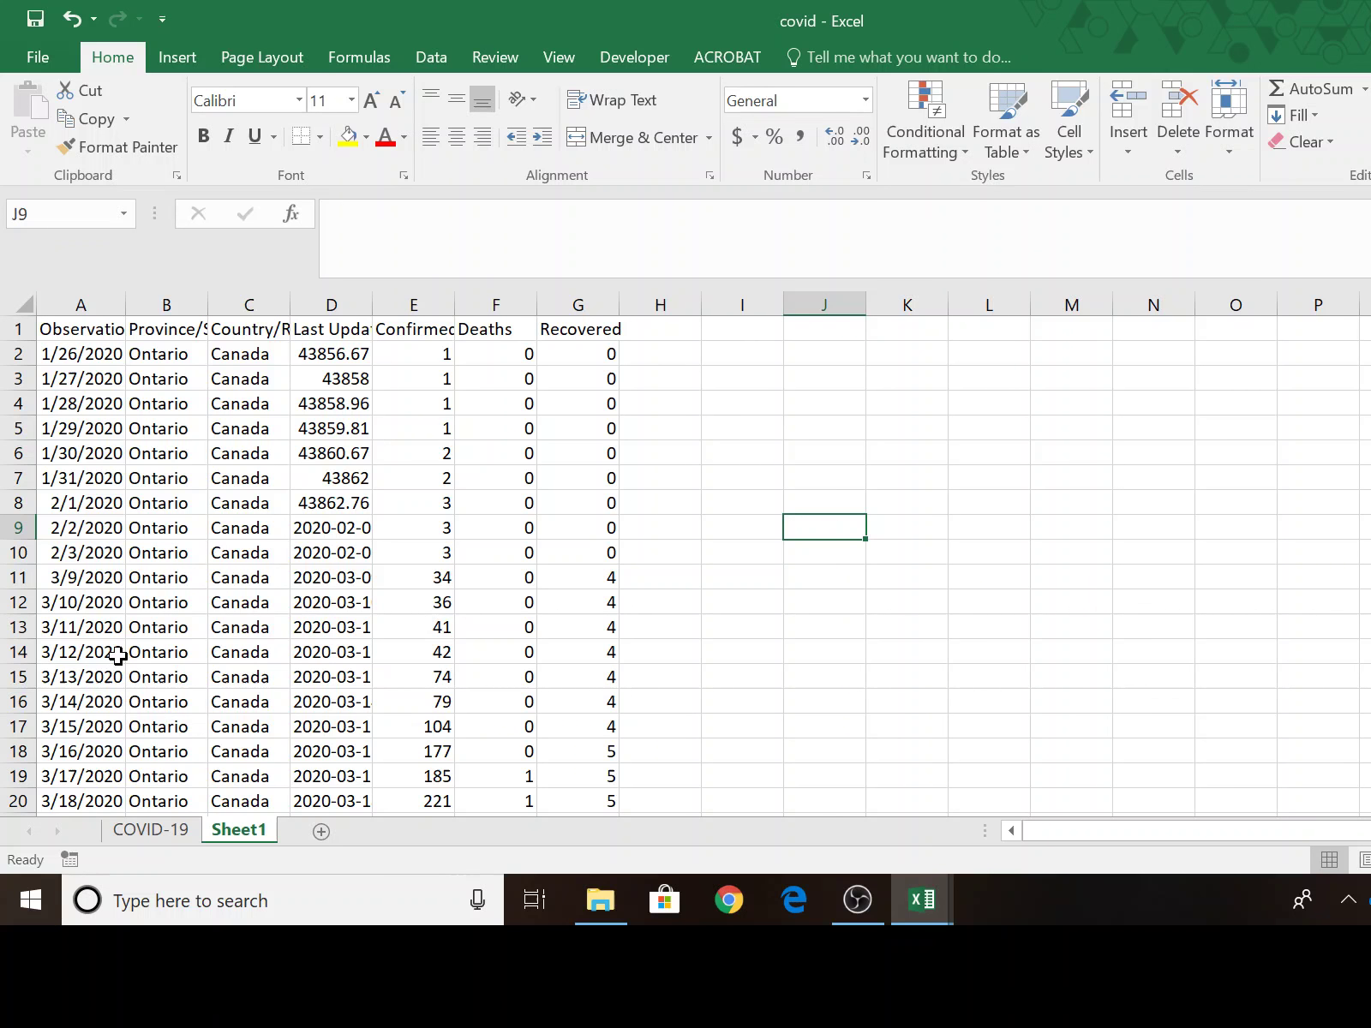
left_click(253, 305)
left_click_drag(252, 302, 329, 304)
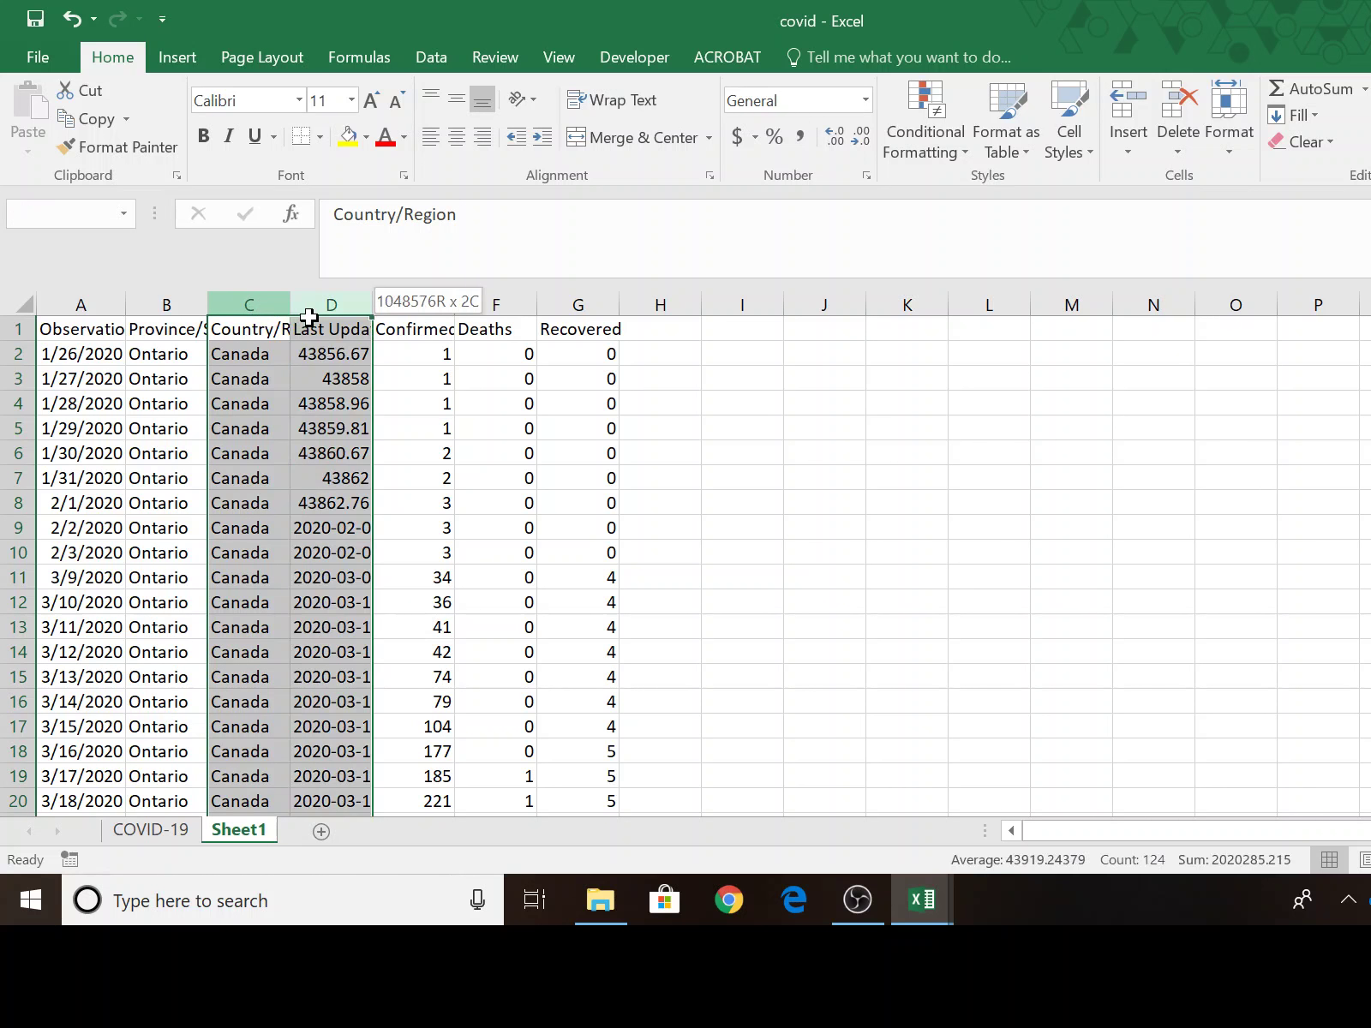
scroll(463, 625, "down", 3)
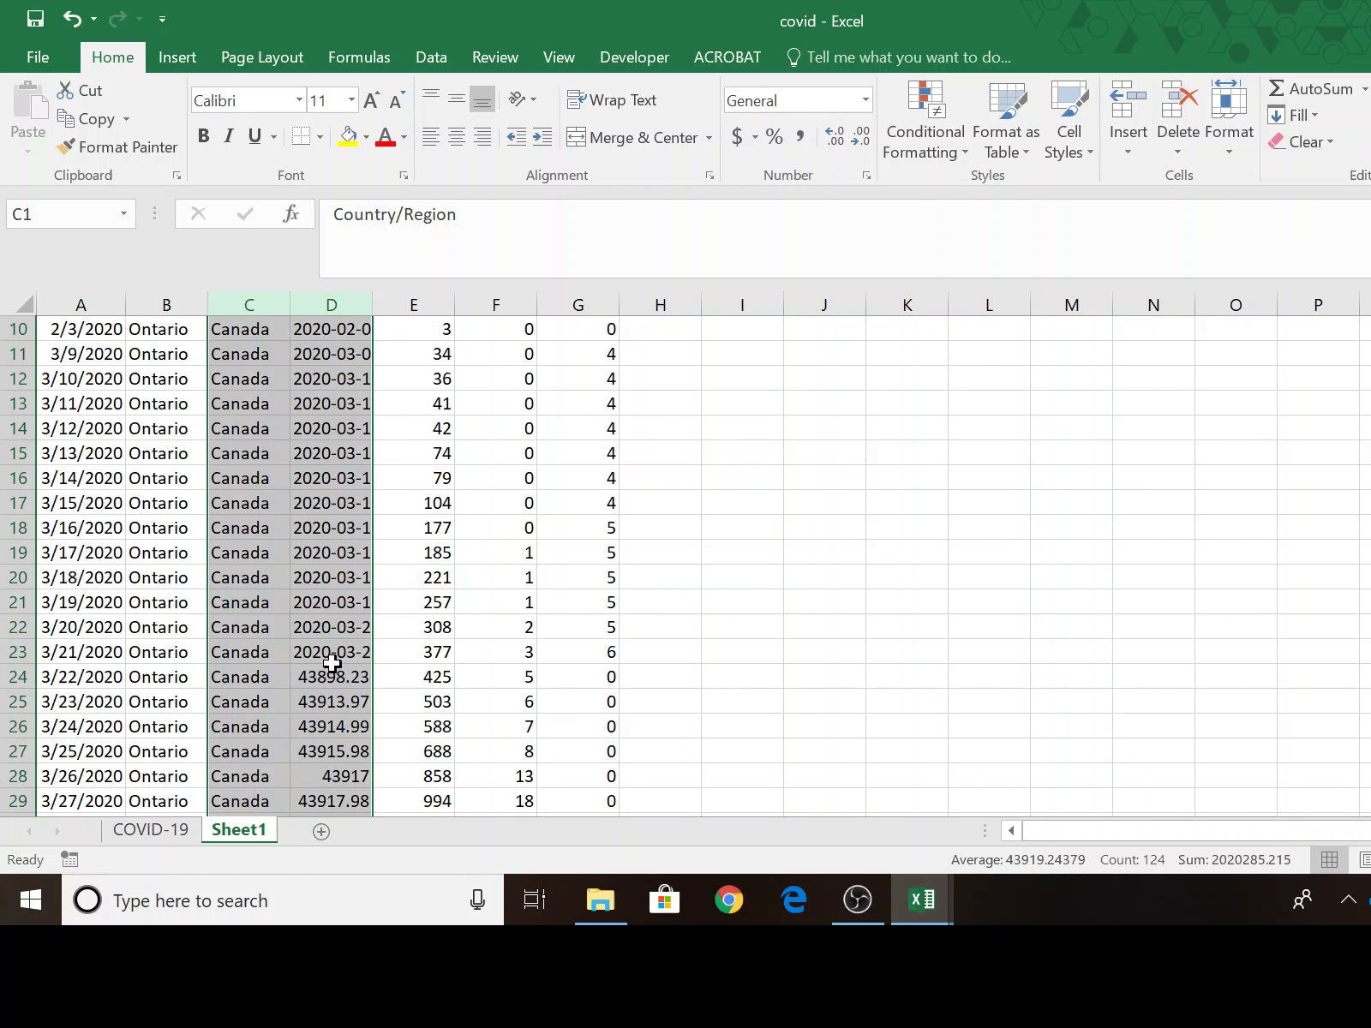
scroll(332, 658, "up", 3)
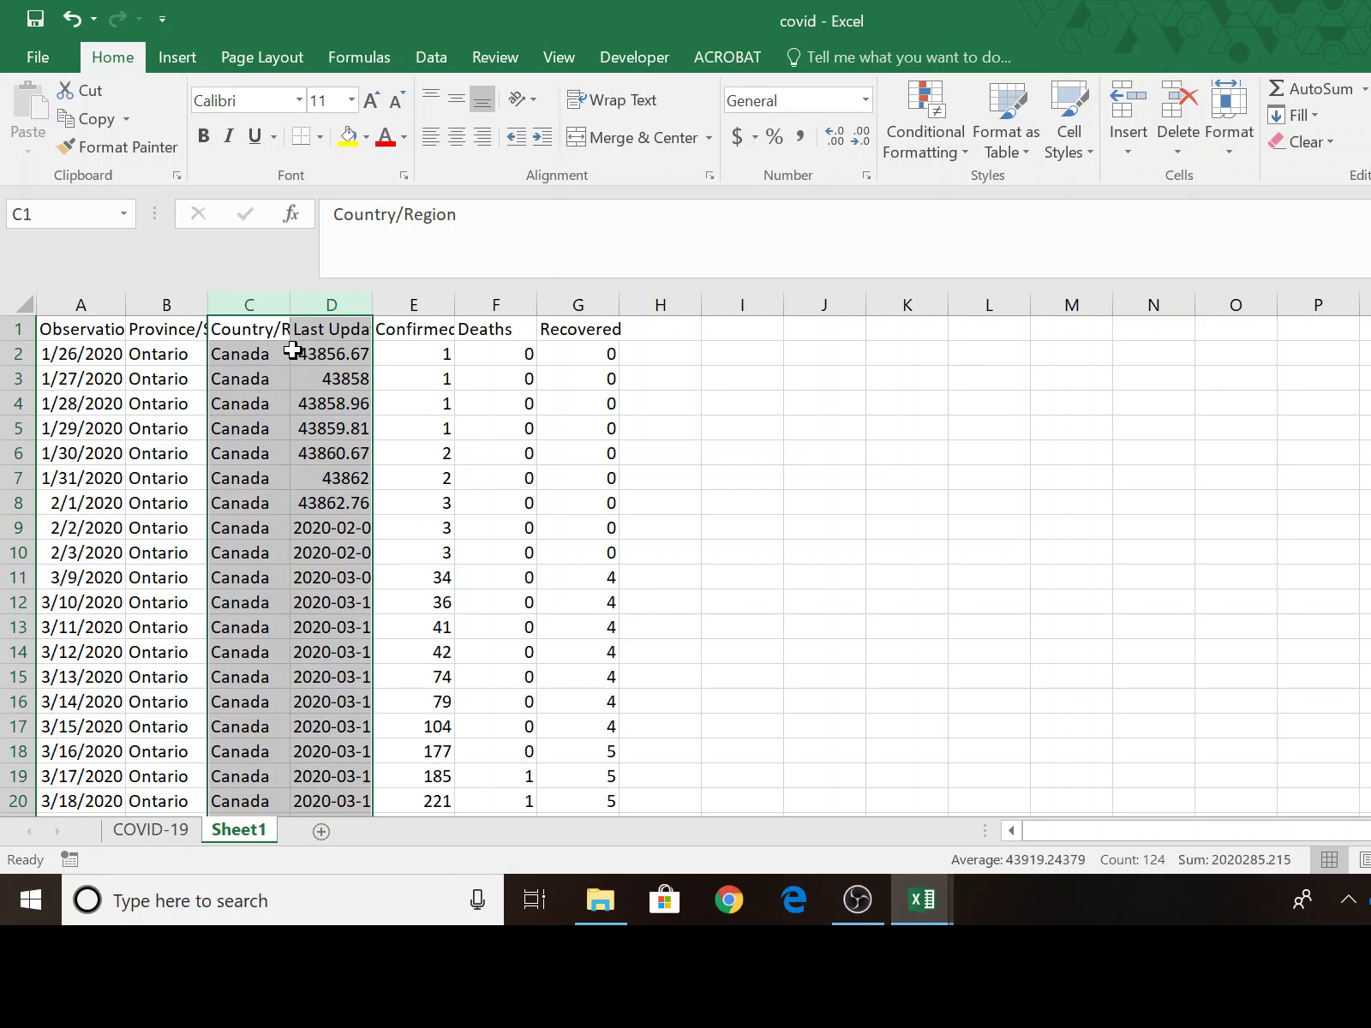
right_click(274, 451)
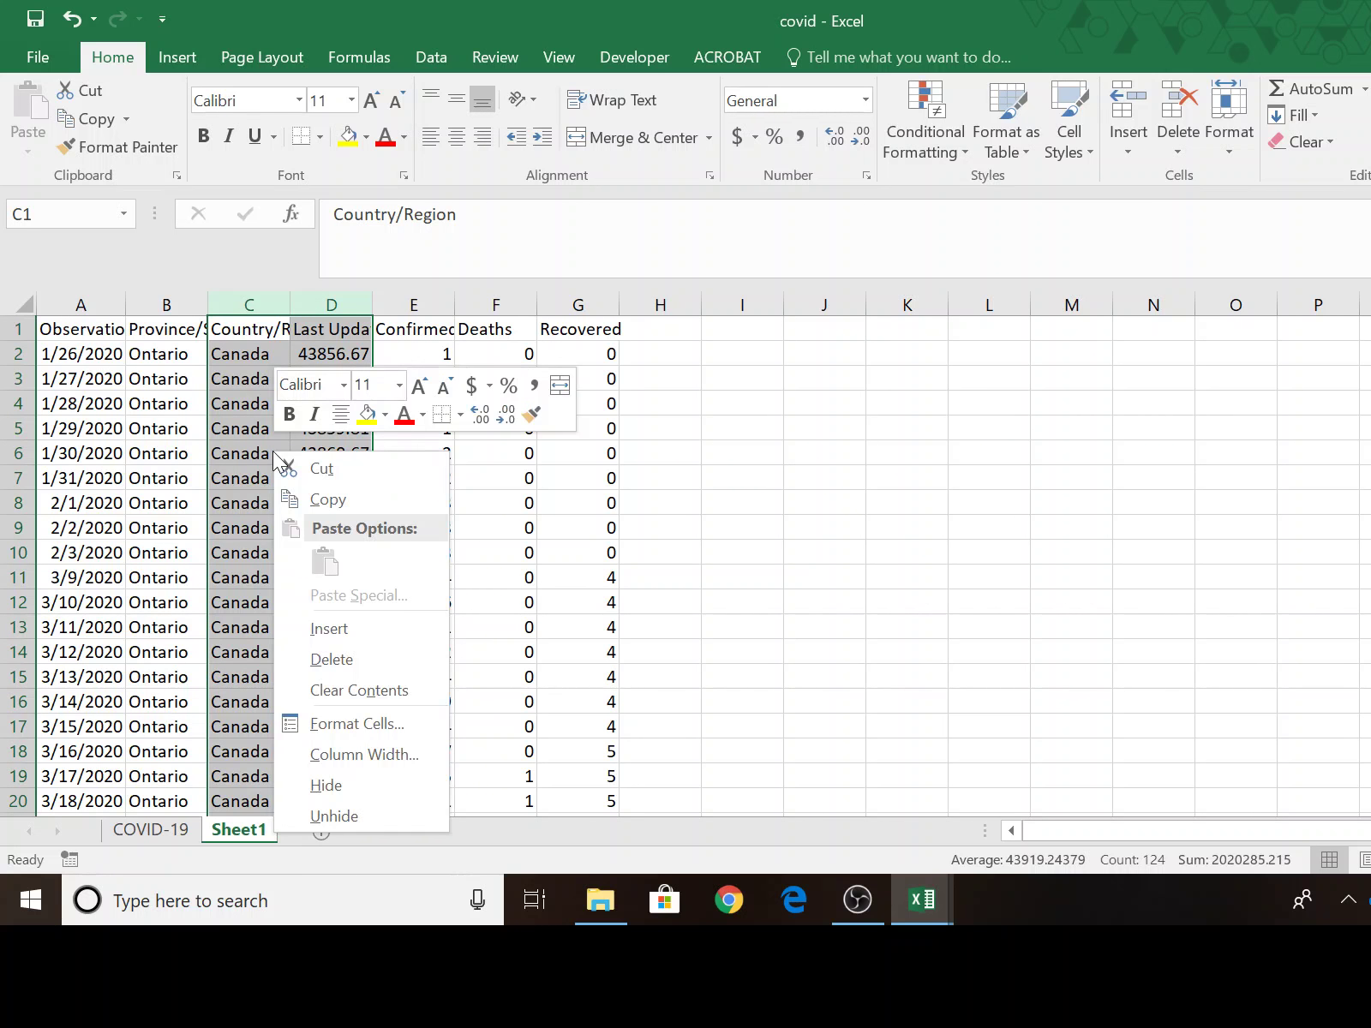
left_click(335, 657)
left_click(333, 656)
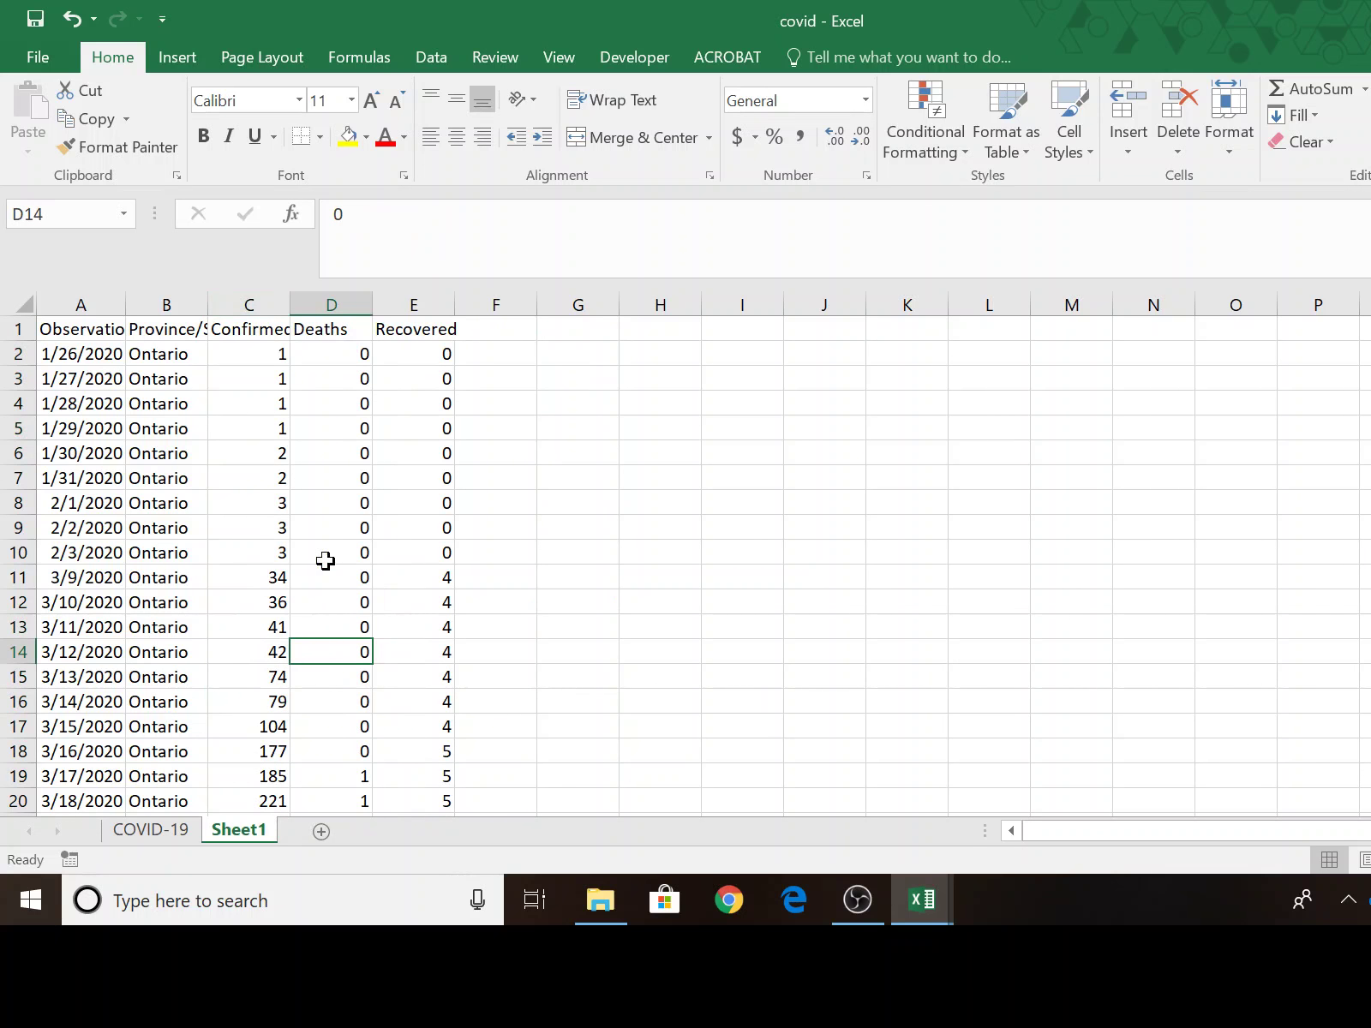
double_click(291, 308)
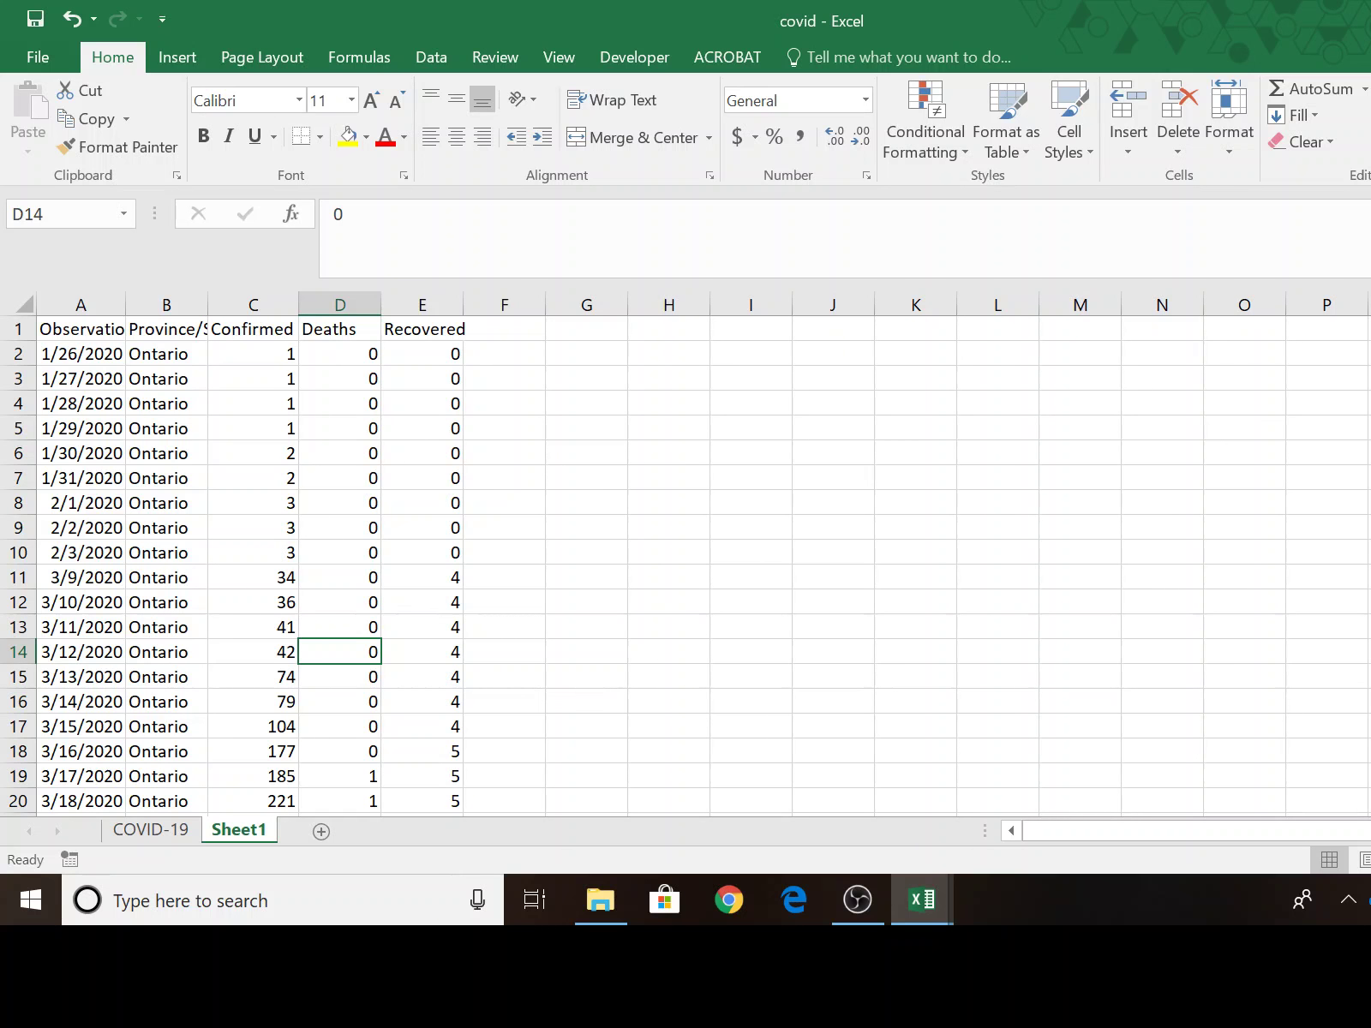
scroll(832, 560, "down", 13)
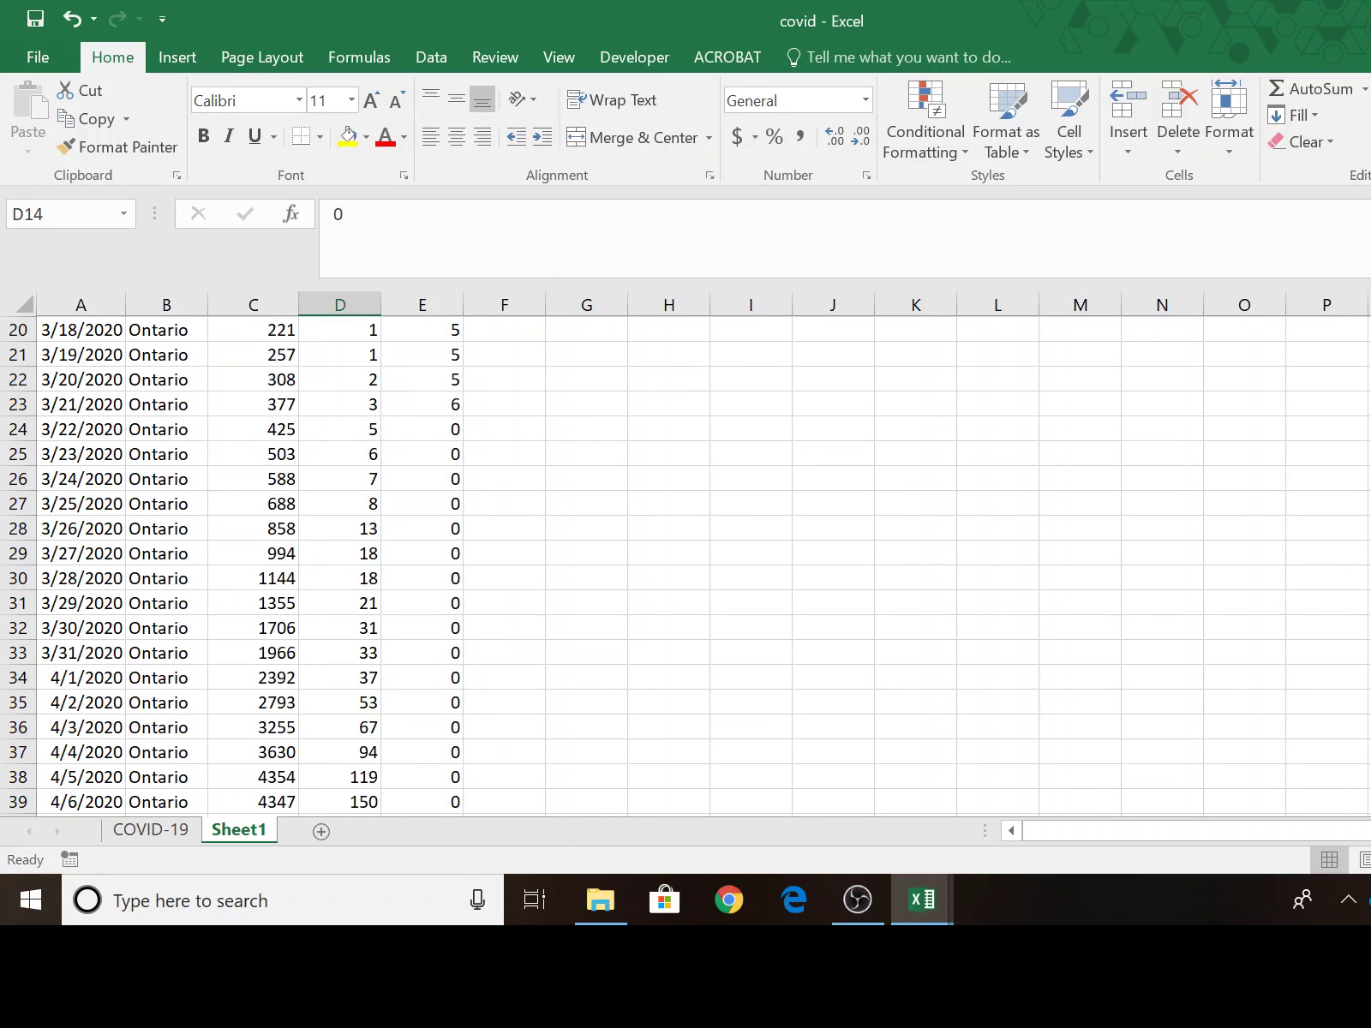
scroll(307, 643, "down", 4)
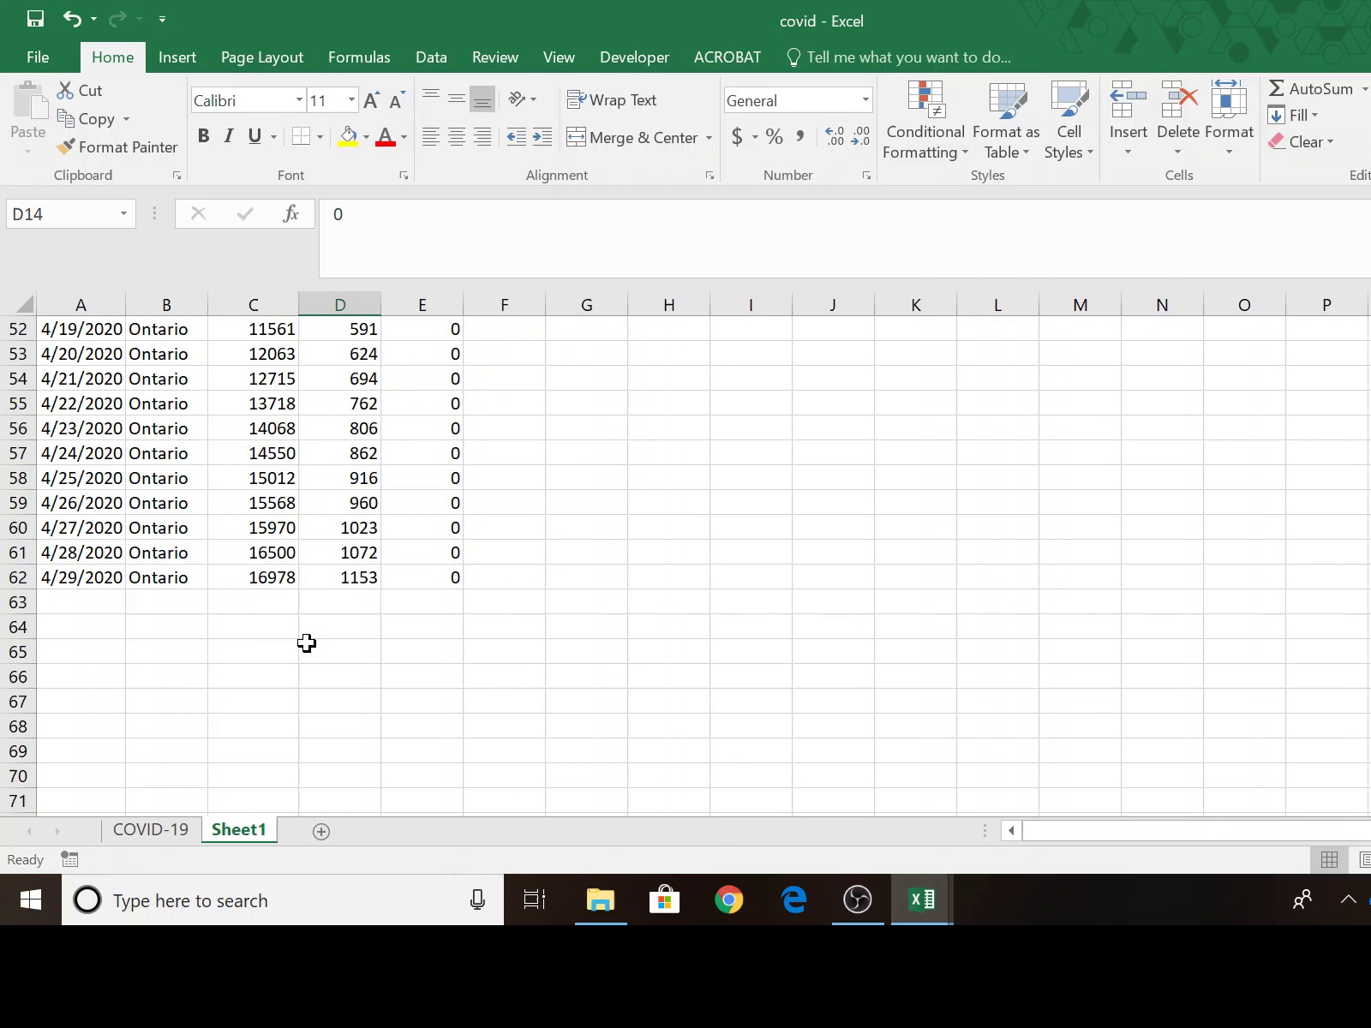
scroll(301, 631, "up", 3)
scroll(299, 630, "down", 3)
scroll(90, 536, "up", 15)
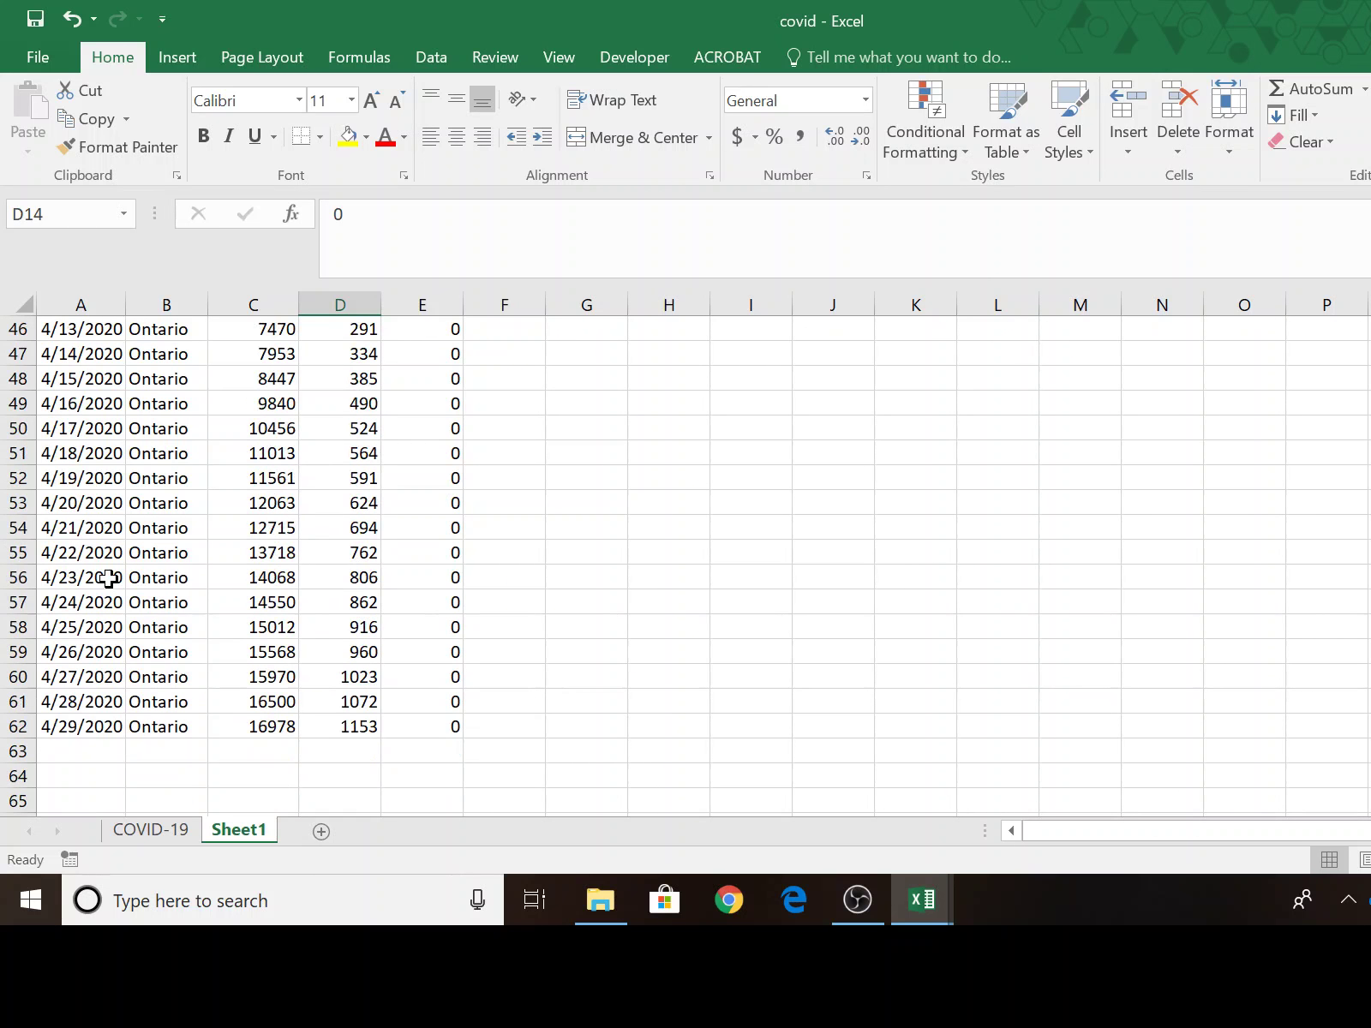
scroll(108, 578, "down", 9)
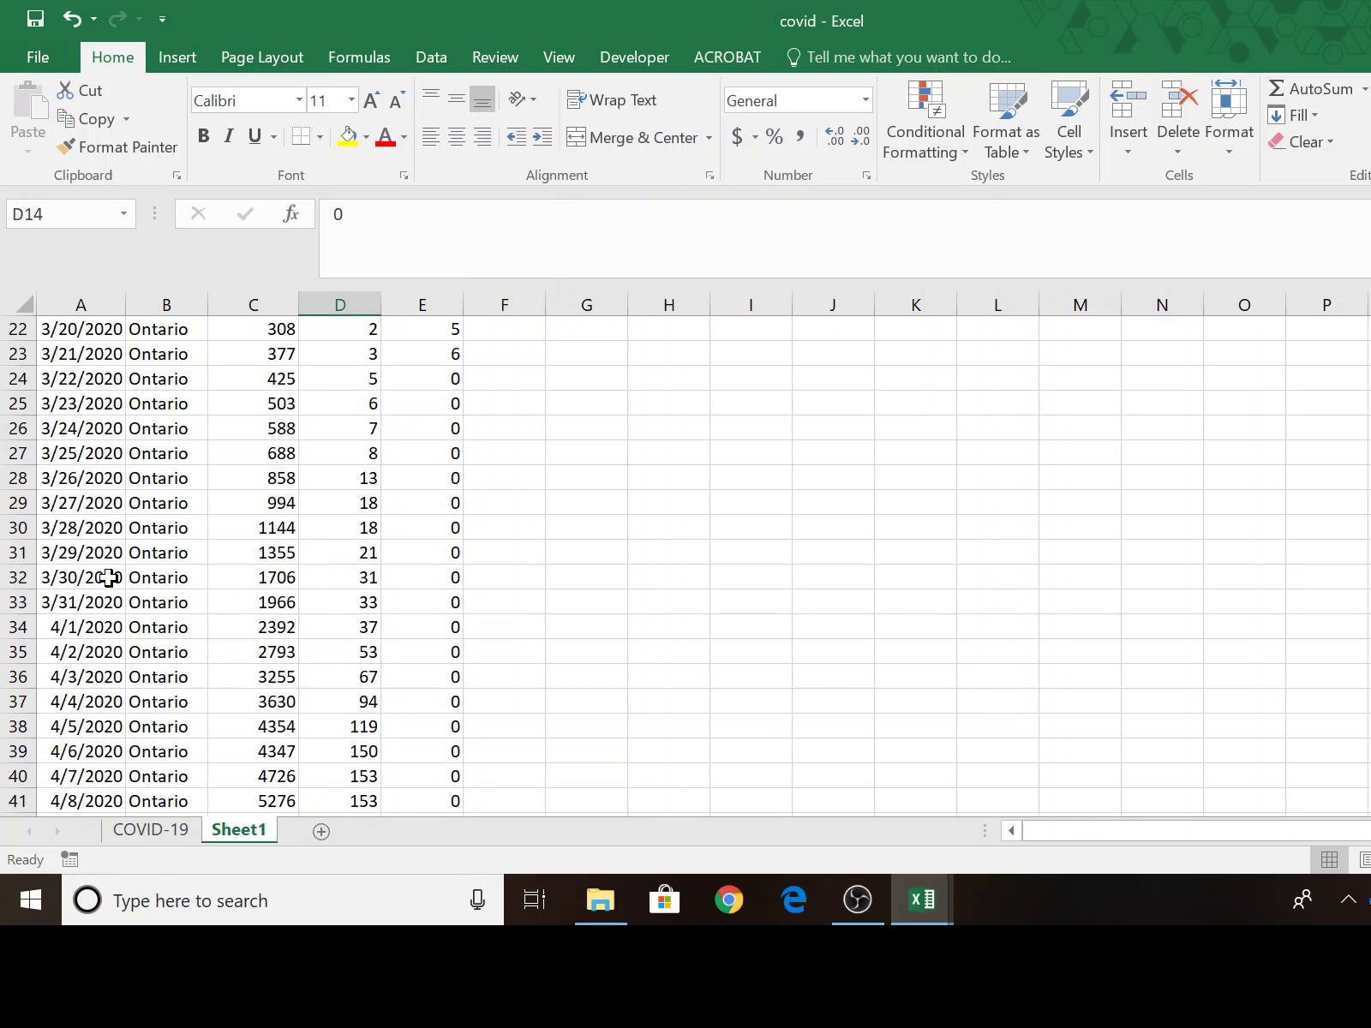
scroll(110, 575, "up", 10)
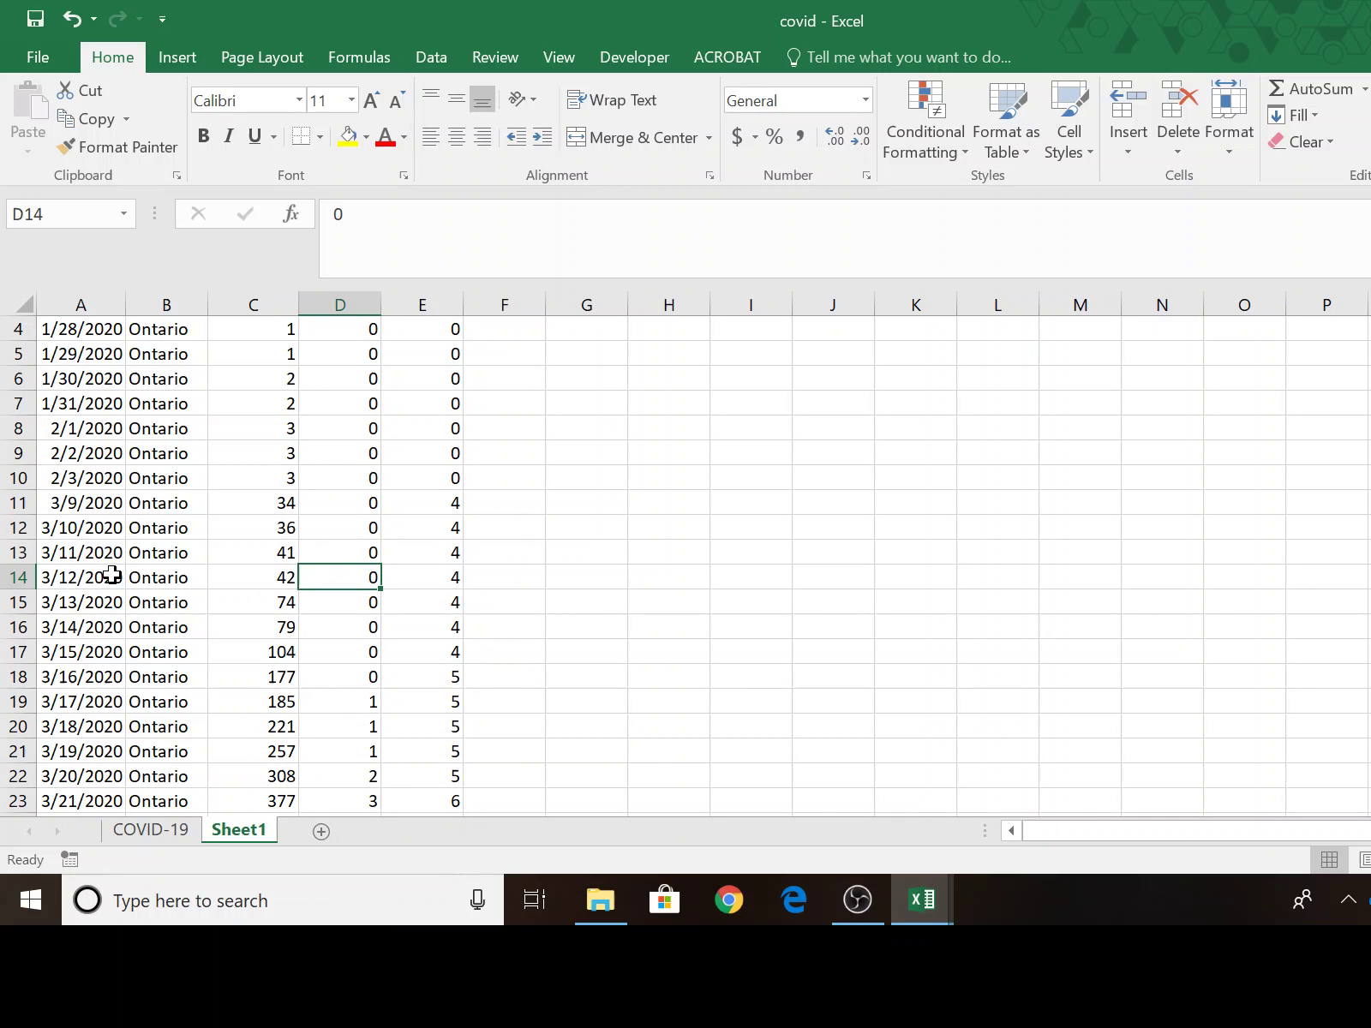
scroll(111, 576, "up", 1)
Step: Delete rows 2–10, dated 1/26/2020 to 2/3/2020, so the data begins at 3/9/2020
left_click(130, 353)
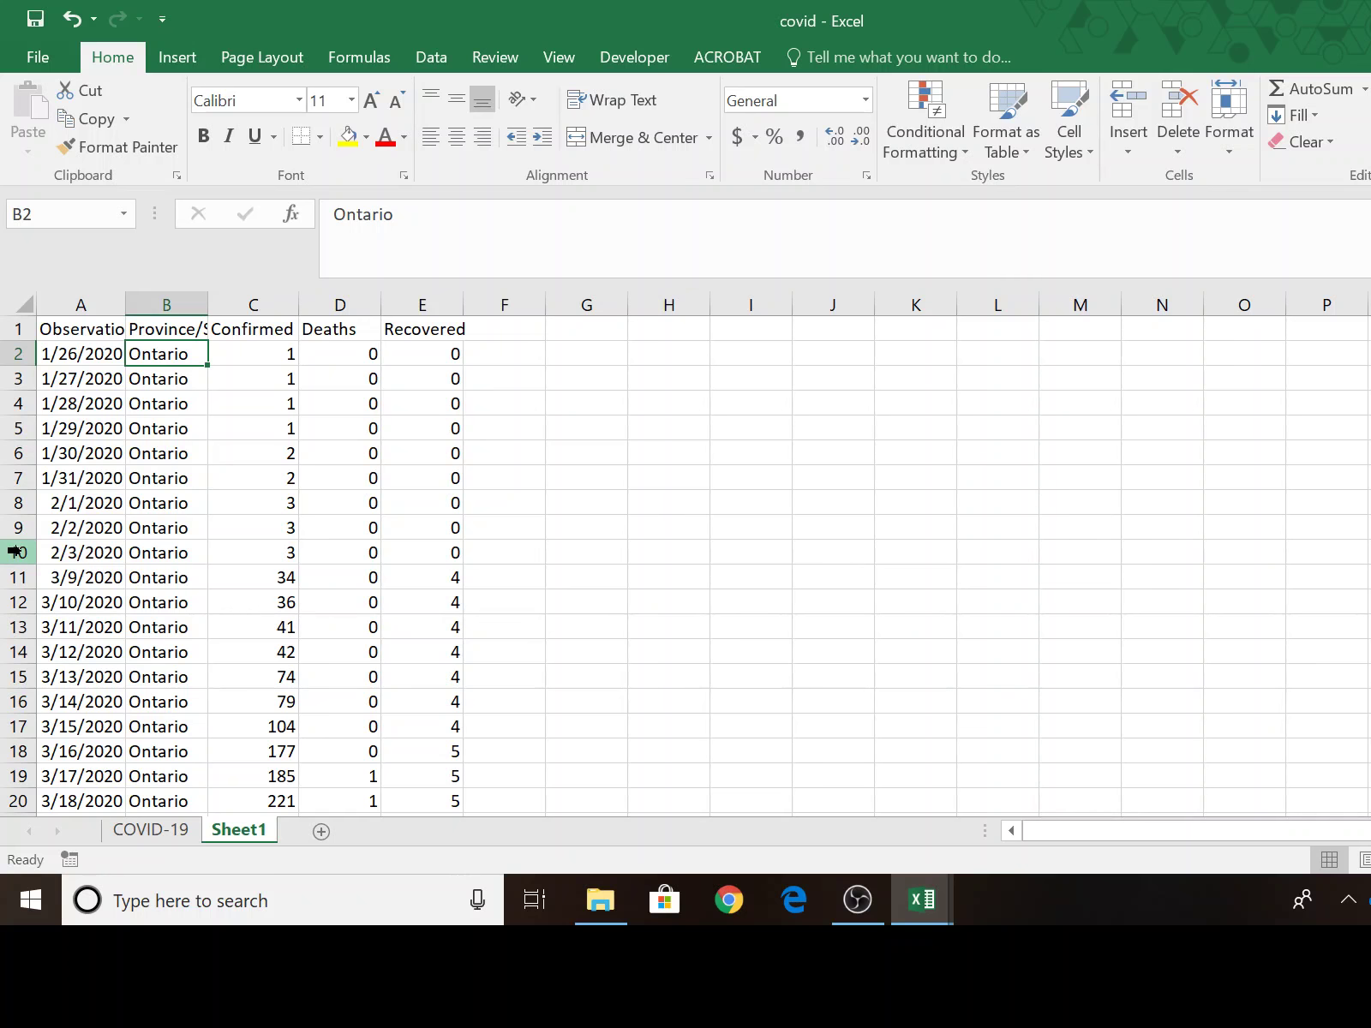
left_click_drag(14, 551, 10, 352)
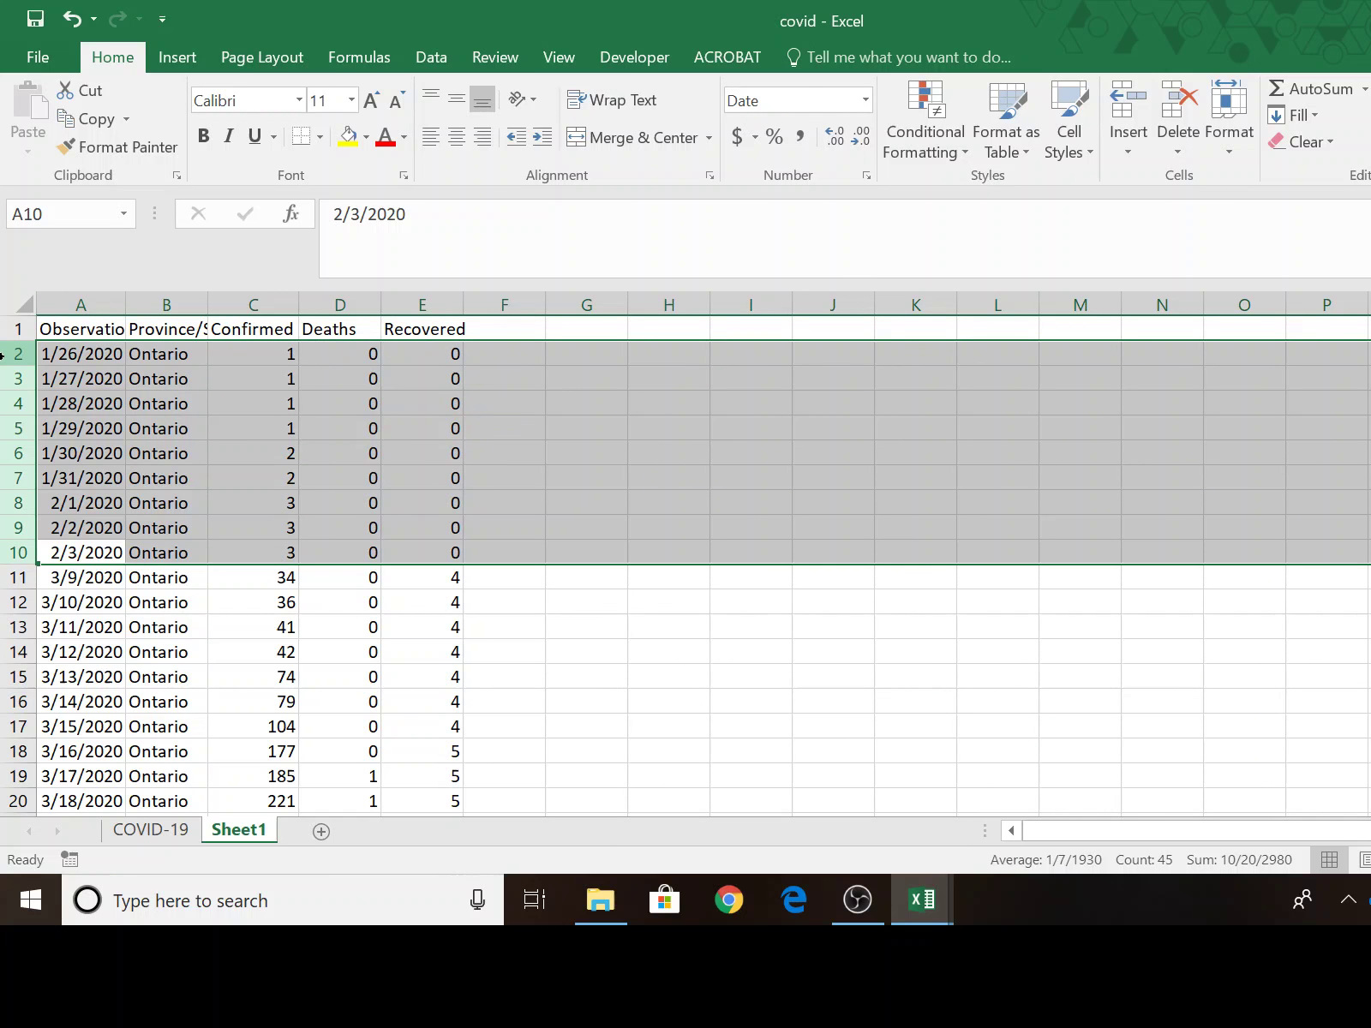
right_click(147, 411)
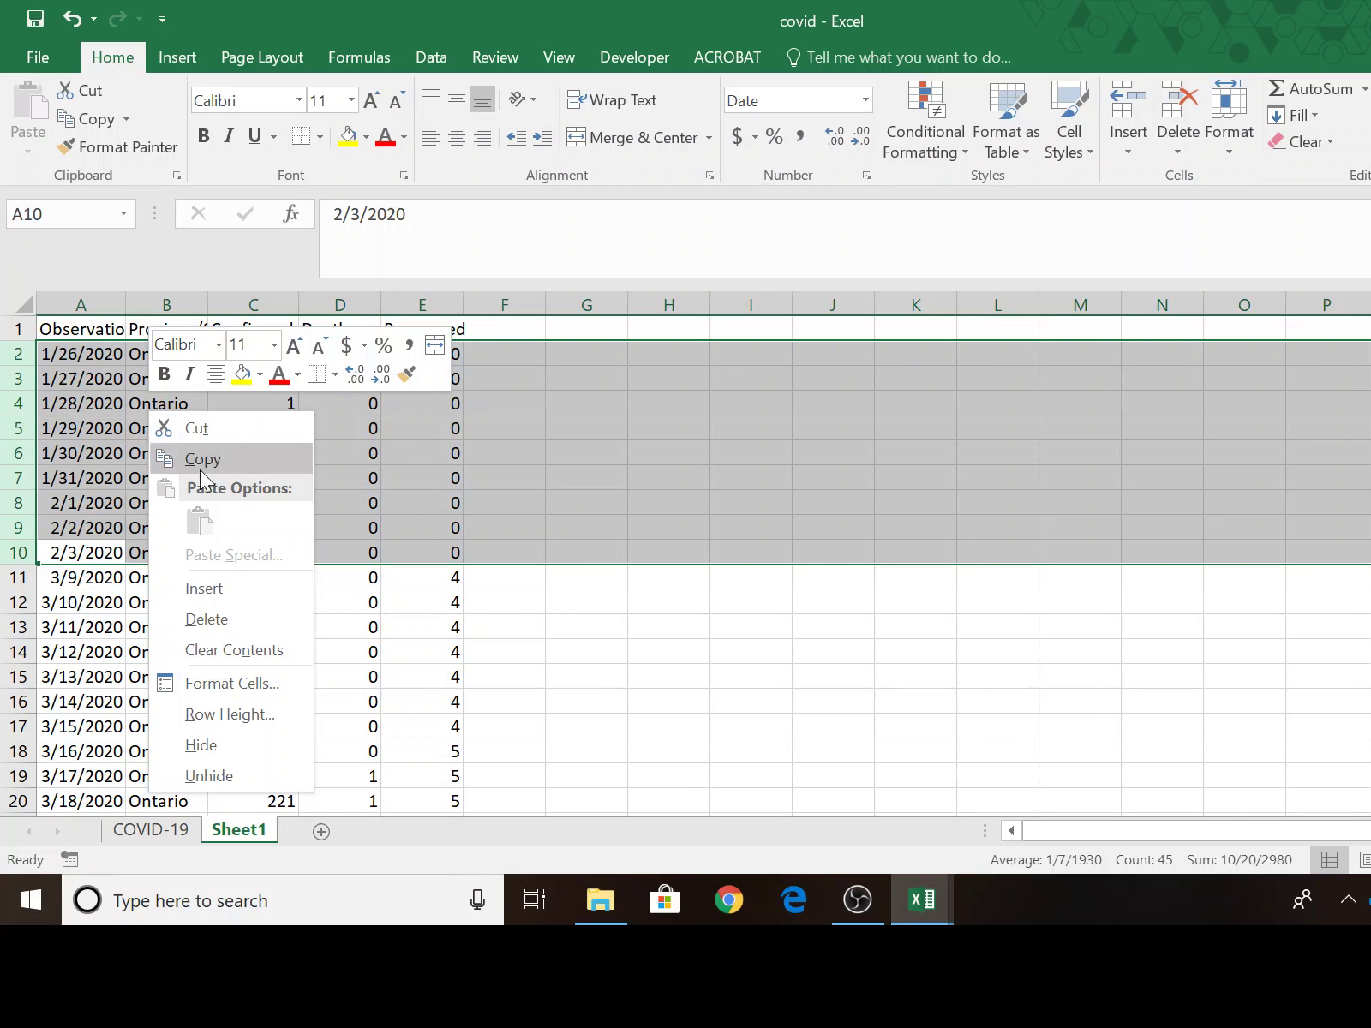
left_click(208, 628)
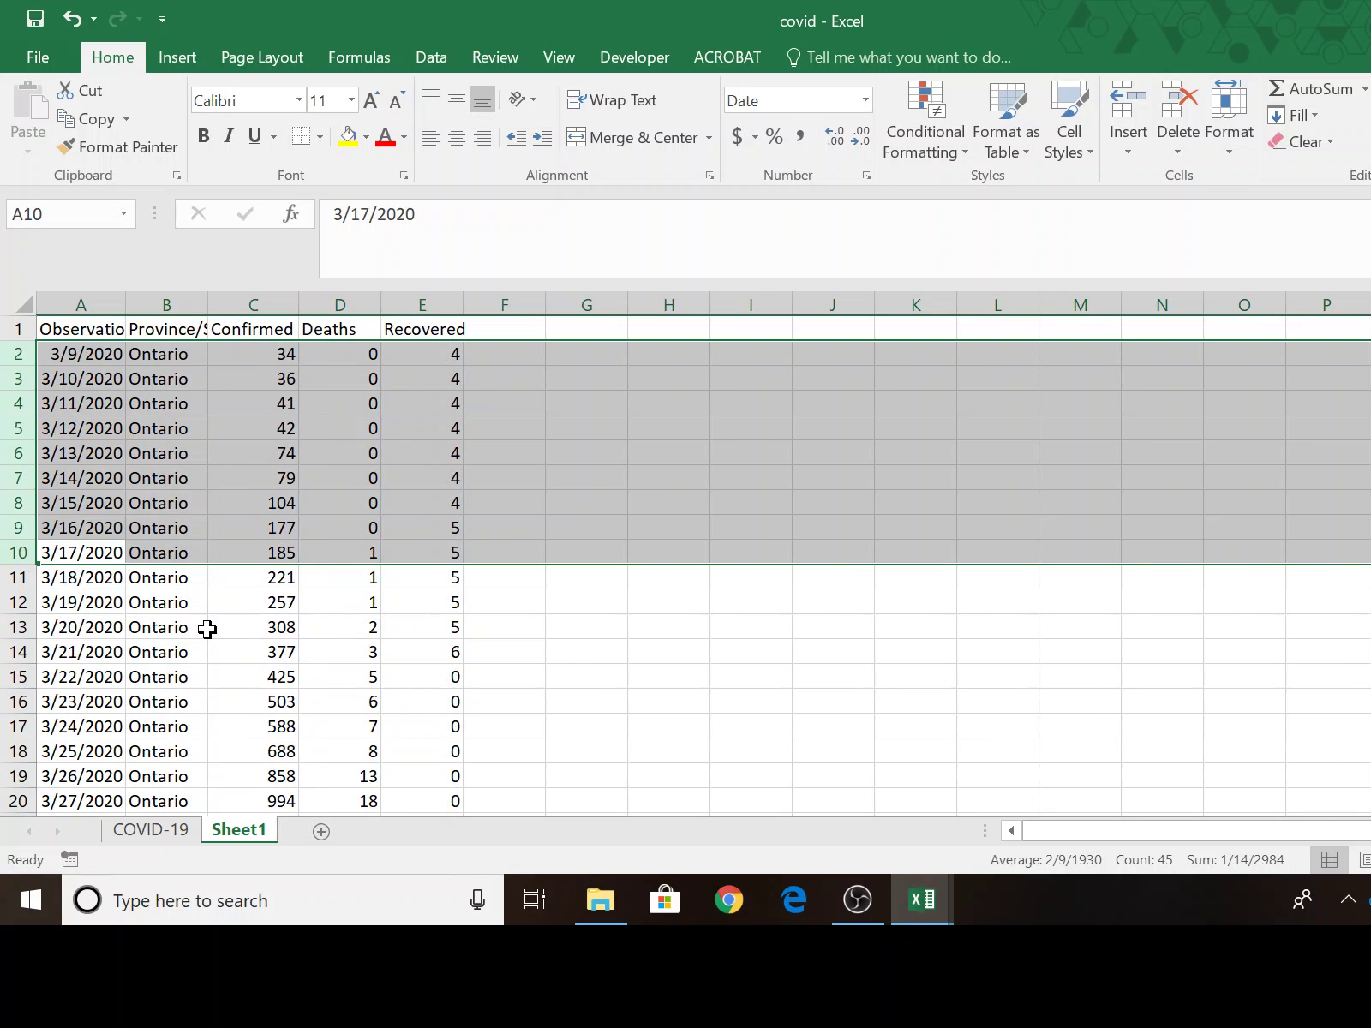
left_click(494, 420)
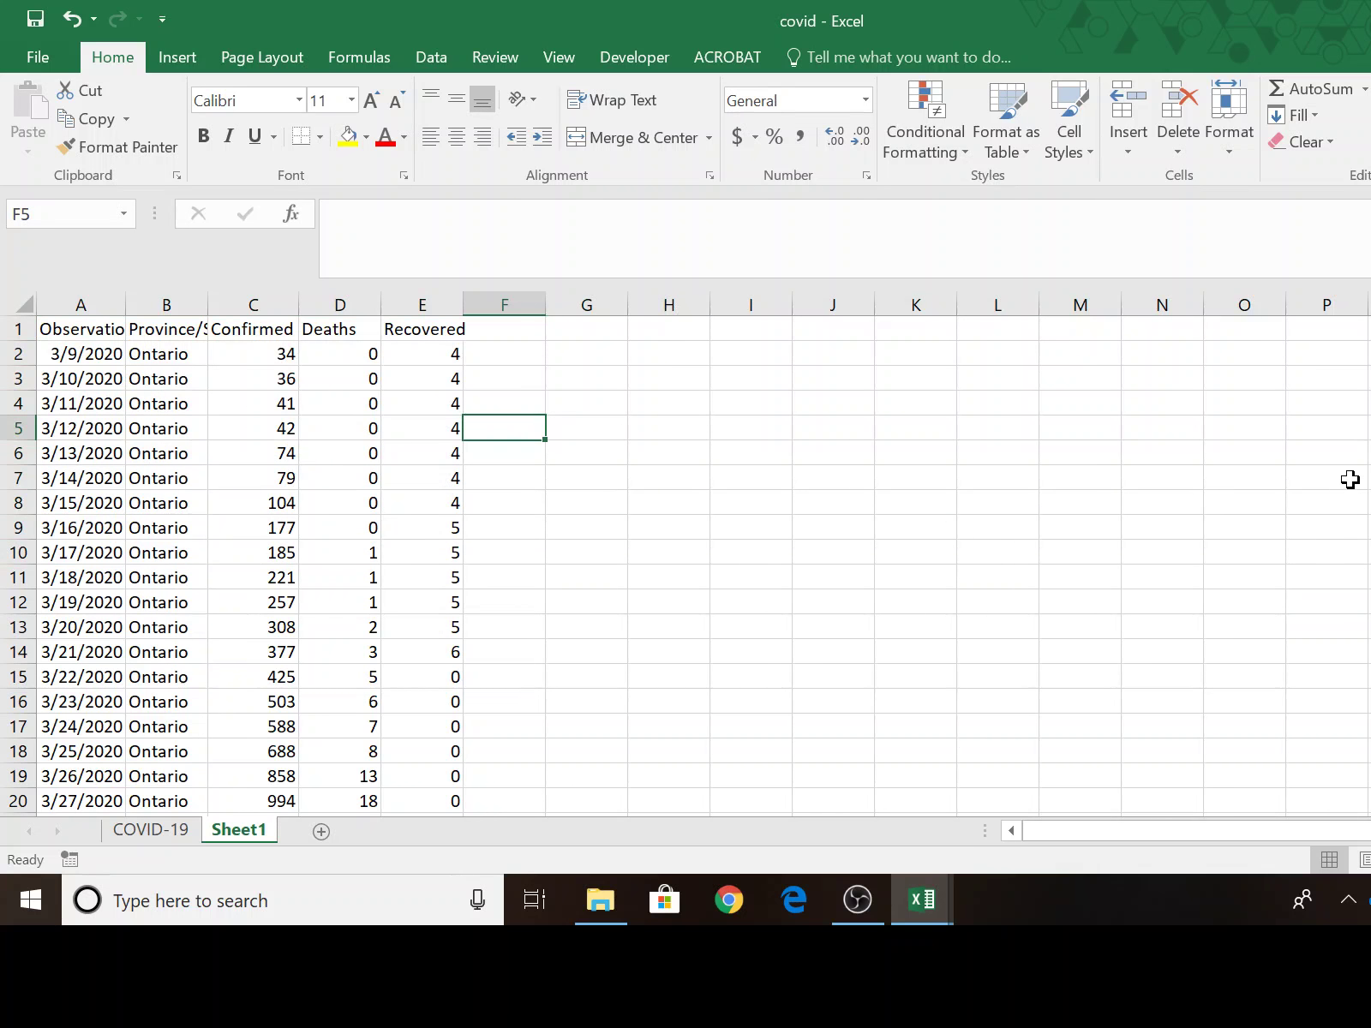
left_click(431, 652)
scroll(491, 651, "down", 1)
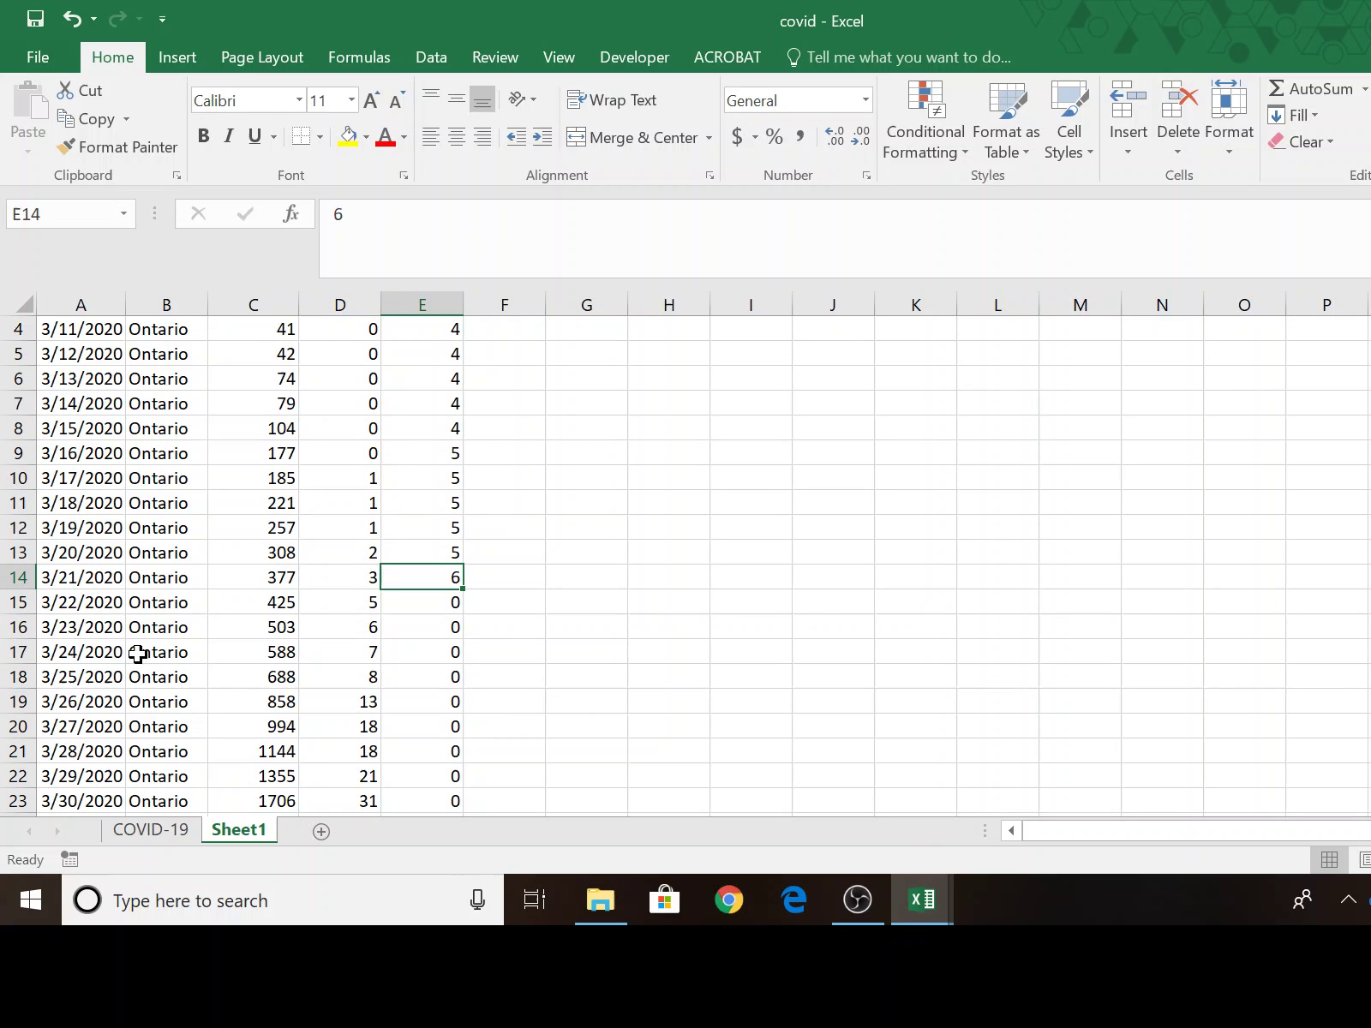
scroll(428, 660, "down", 3)
scroll(429, 660, "down", 5)
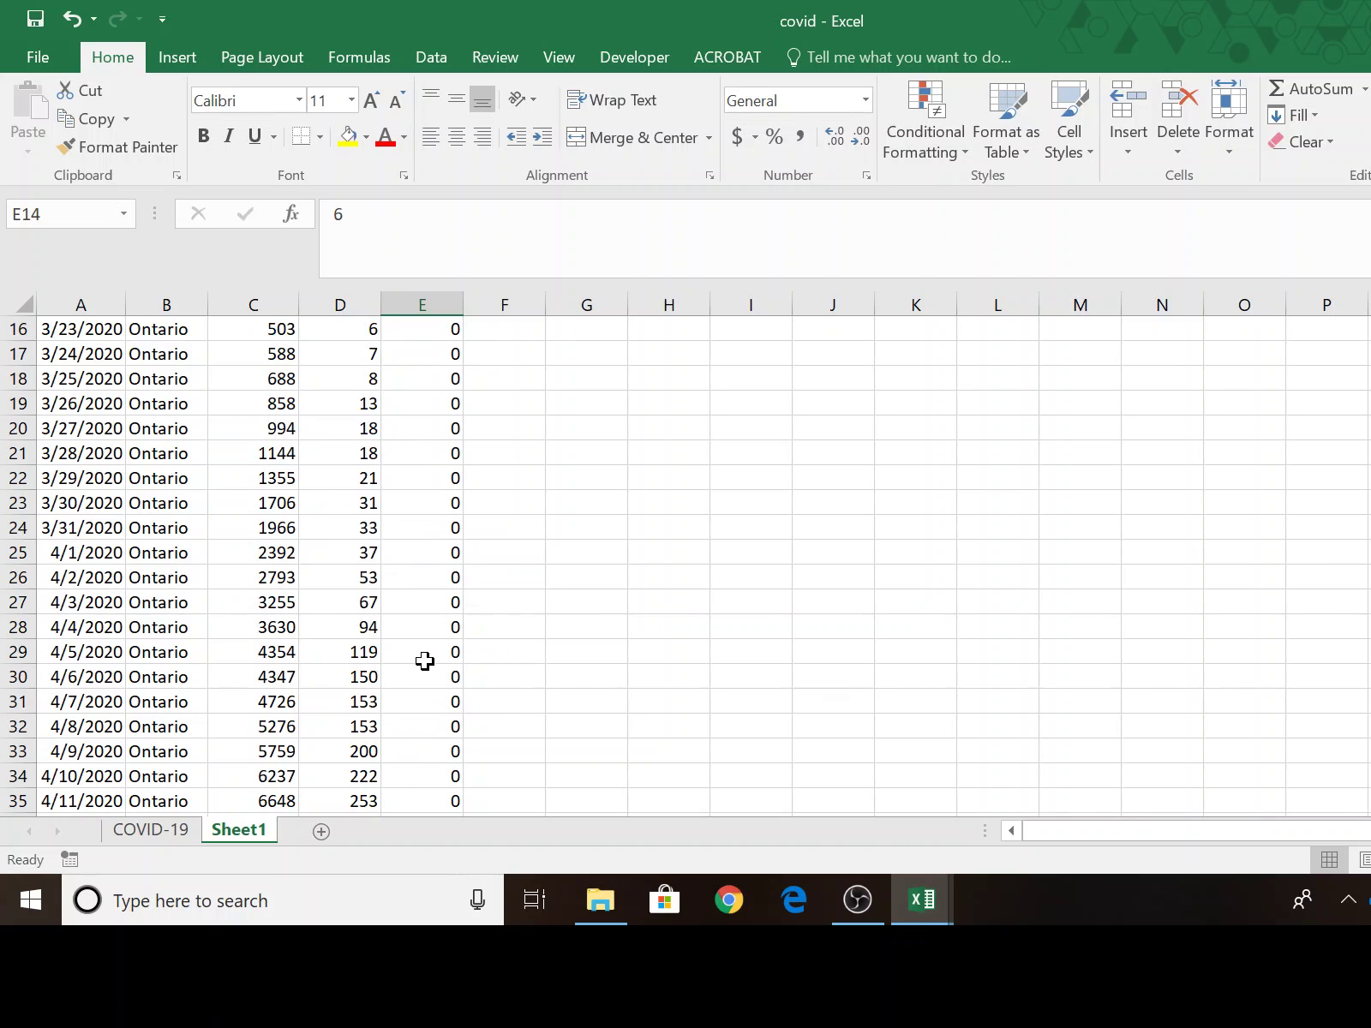
scroll(421, 659, "up", 9)
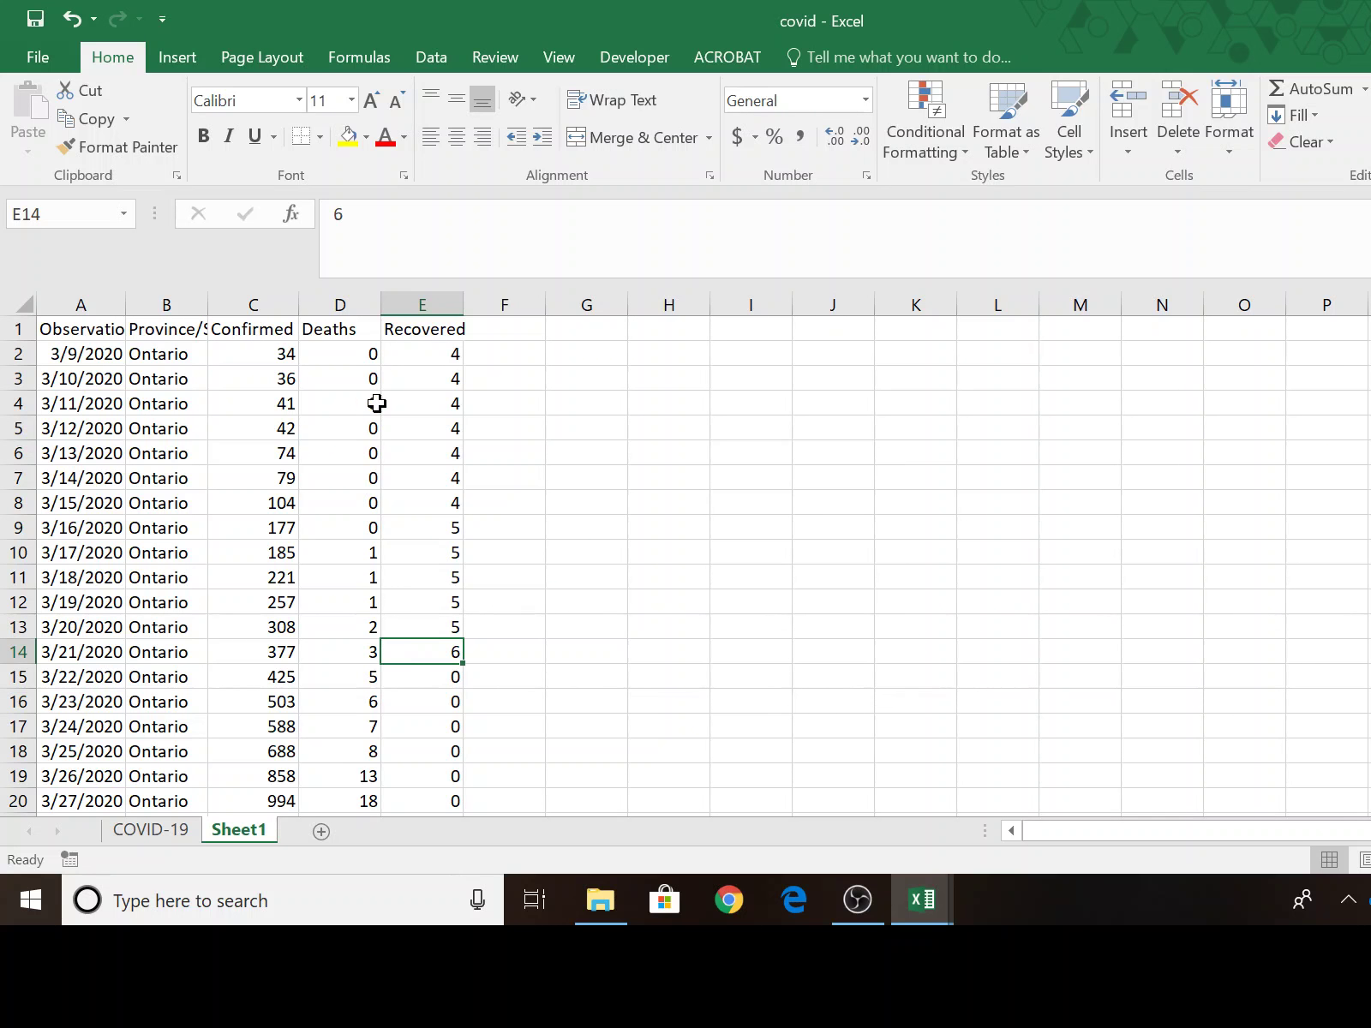
Step: Delete column E (Recovered), leaving ObservationDate, Province/State, Confirmed and Deaths
left_click(400, 304)
right_click(401, 309)
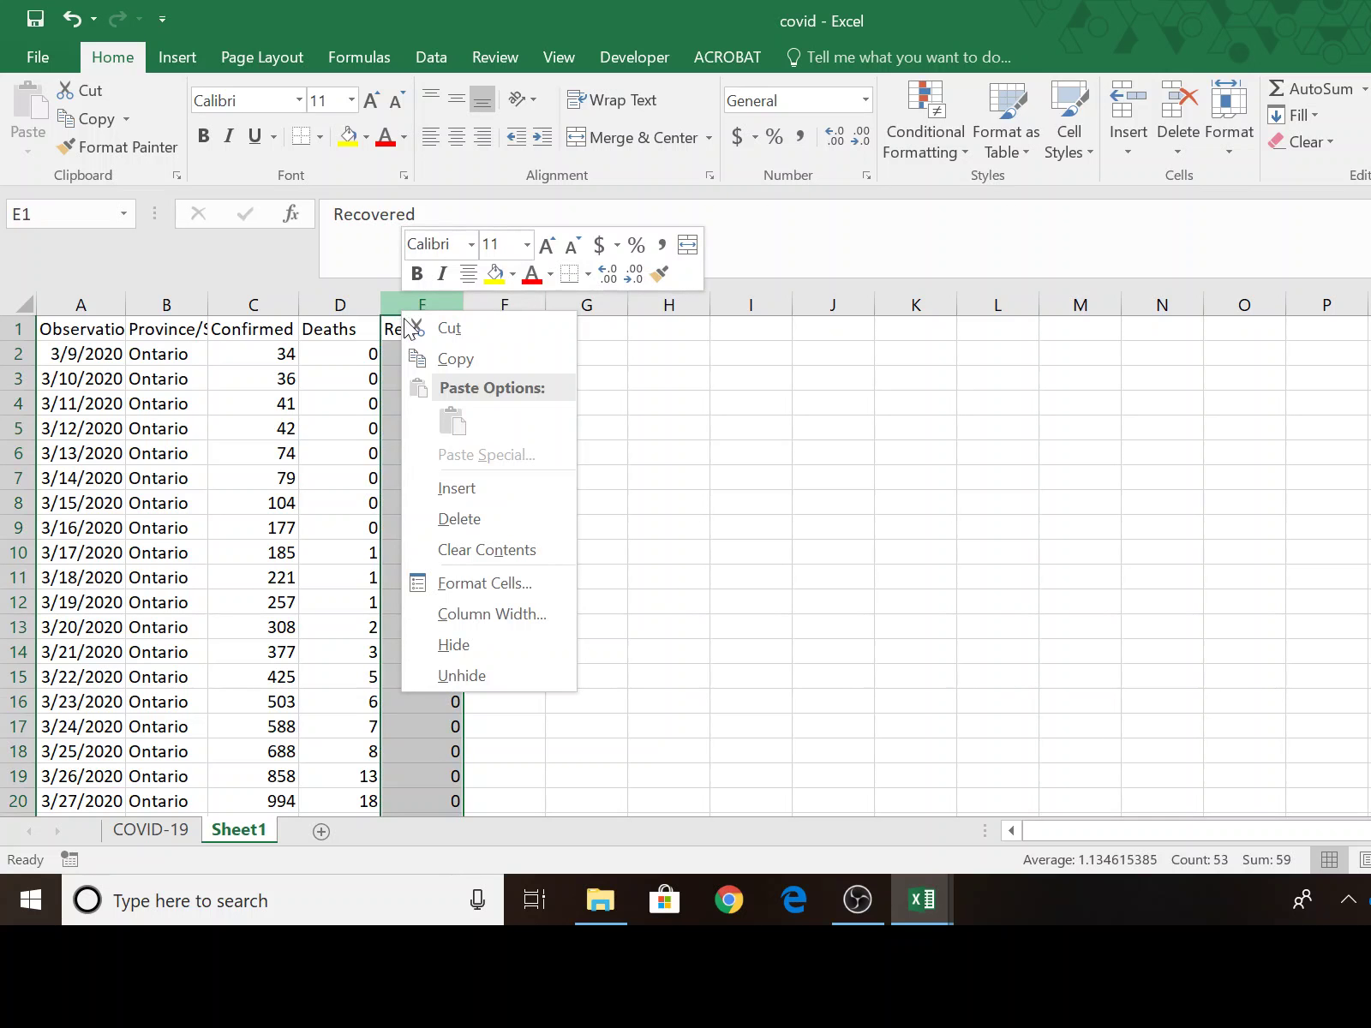
left_click(461, 525)
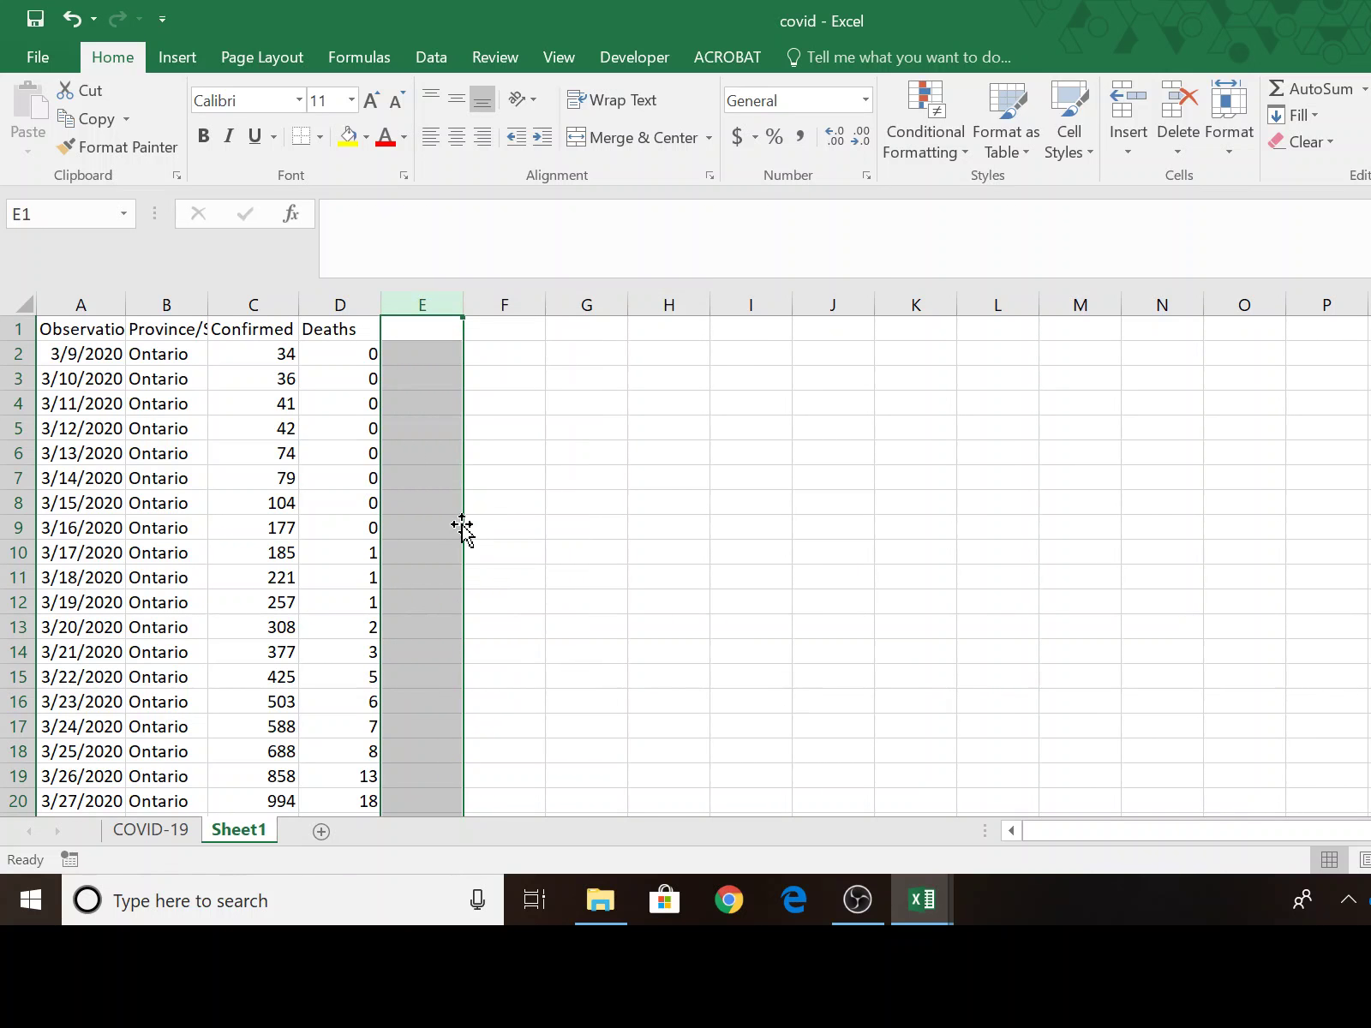
scroll(153, 447, "down", 9)
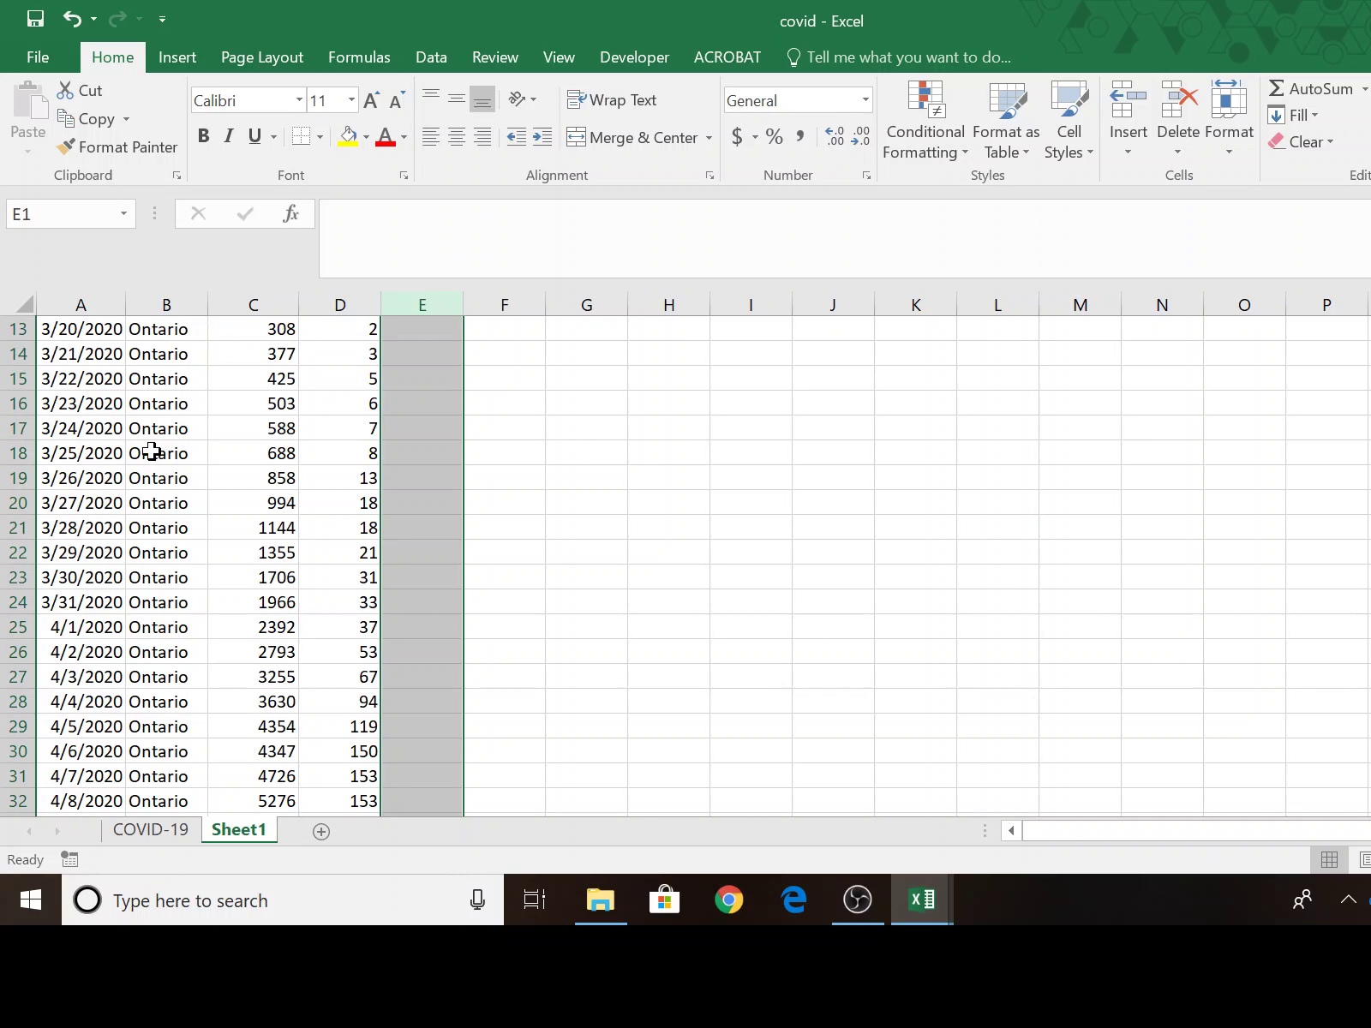
scroll(146, 459, "up", 5)
scroll(146, 458, "up", 4)
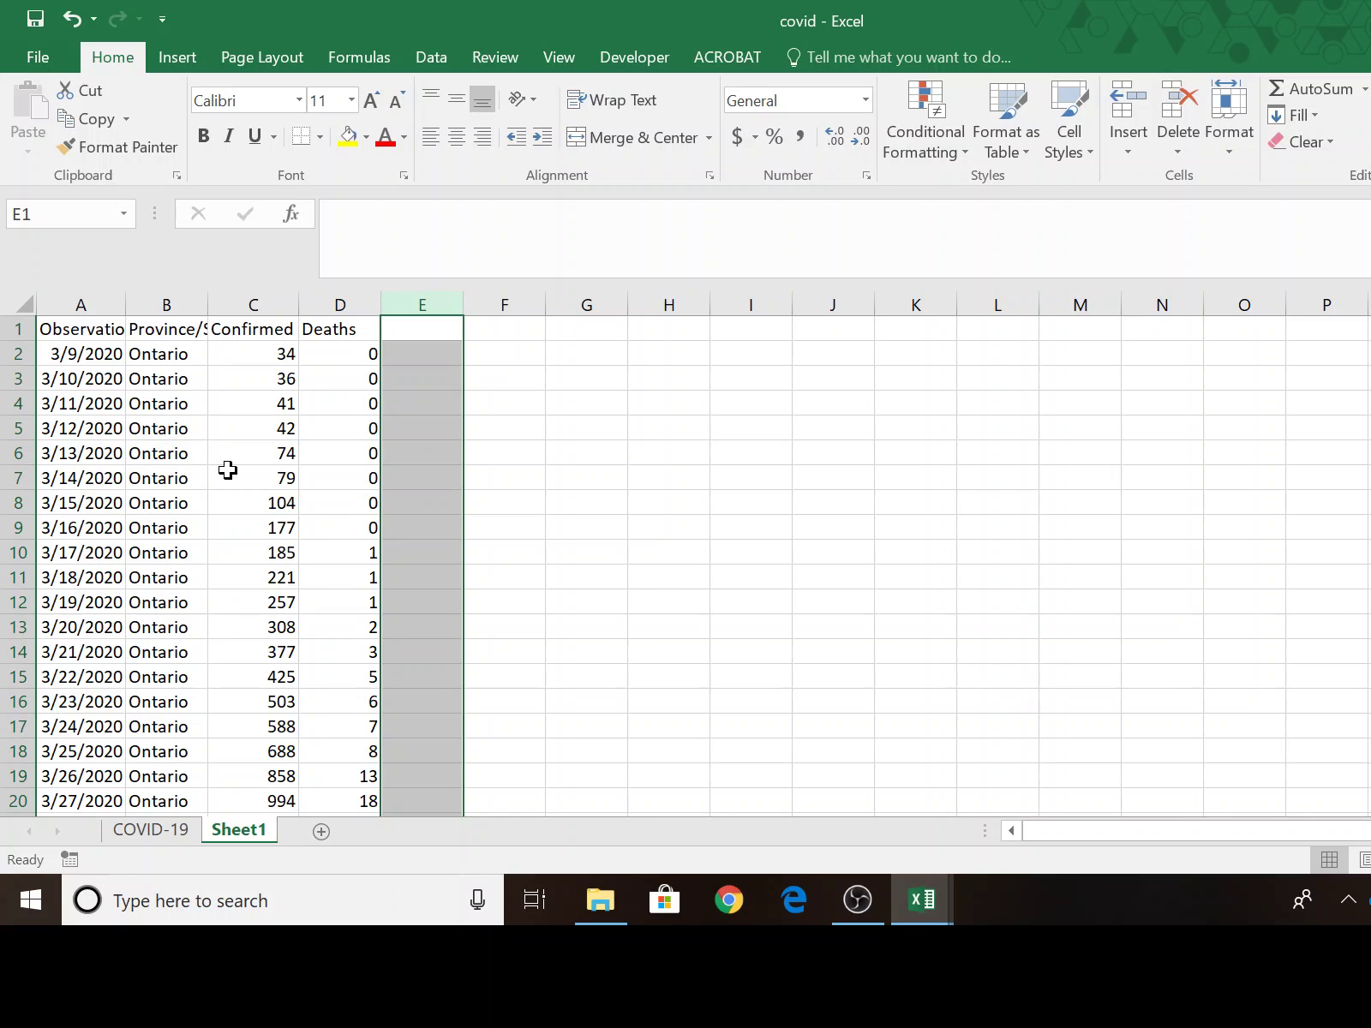
left_click(719, 471)
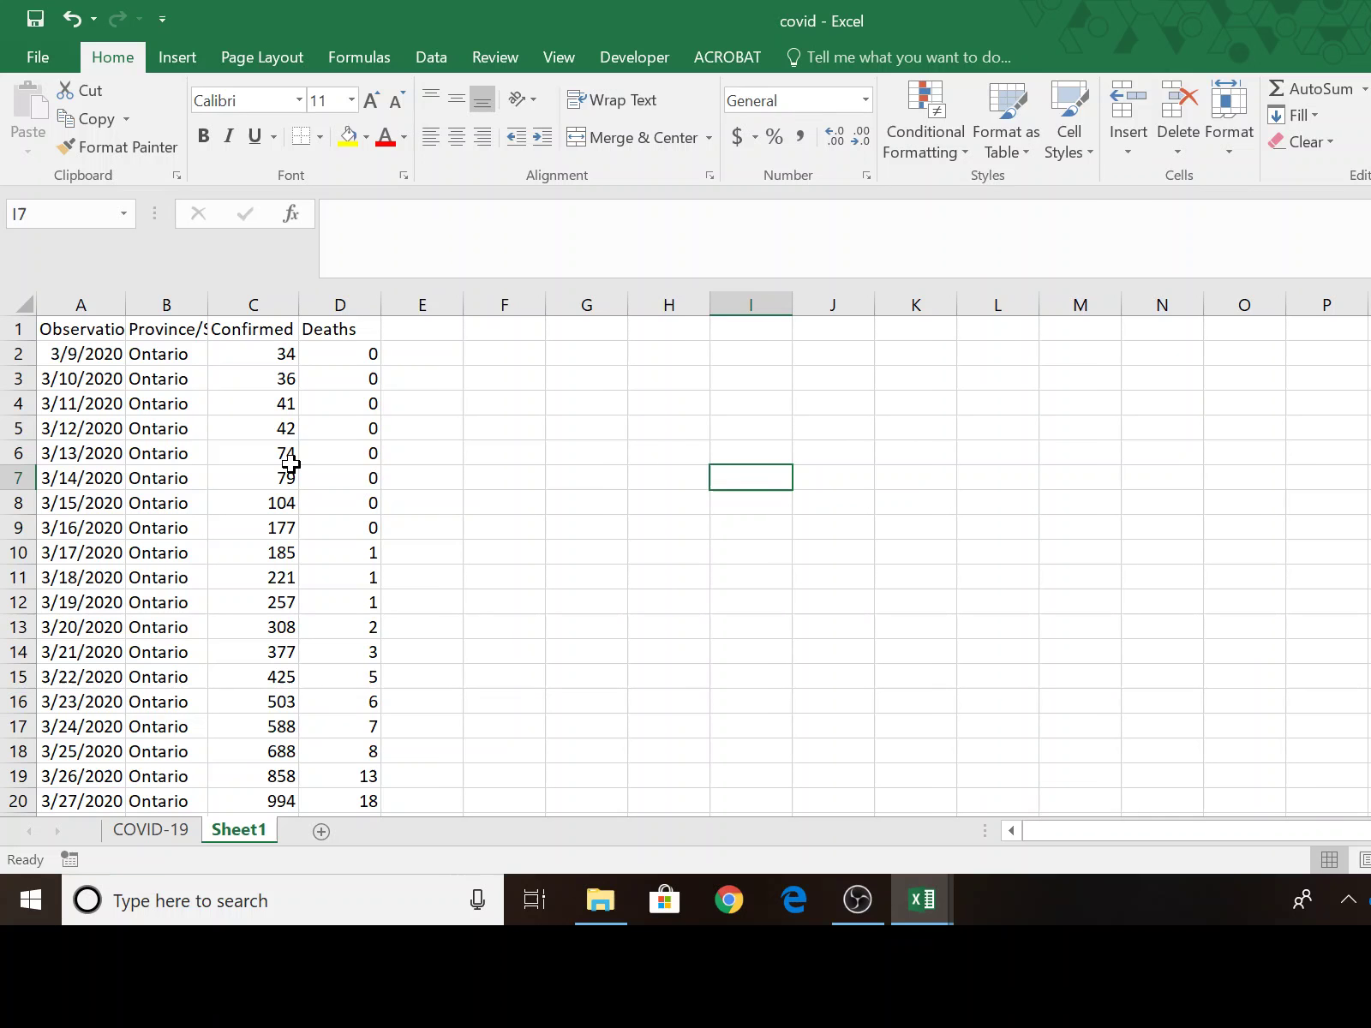
Step: Select columns A (ObservationDate) and C (Confirmed) and bring up the Line chart choices
left_click(90, 311)
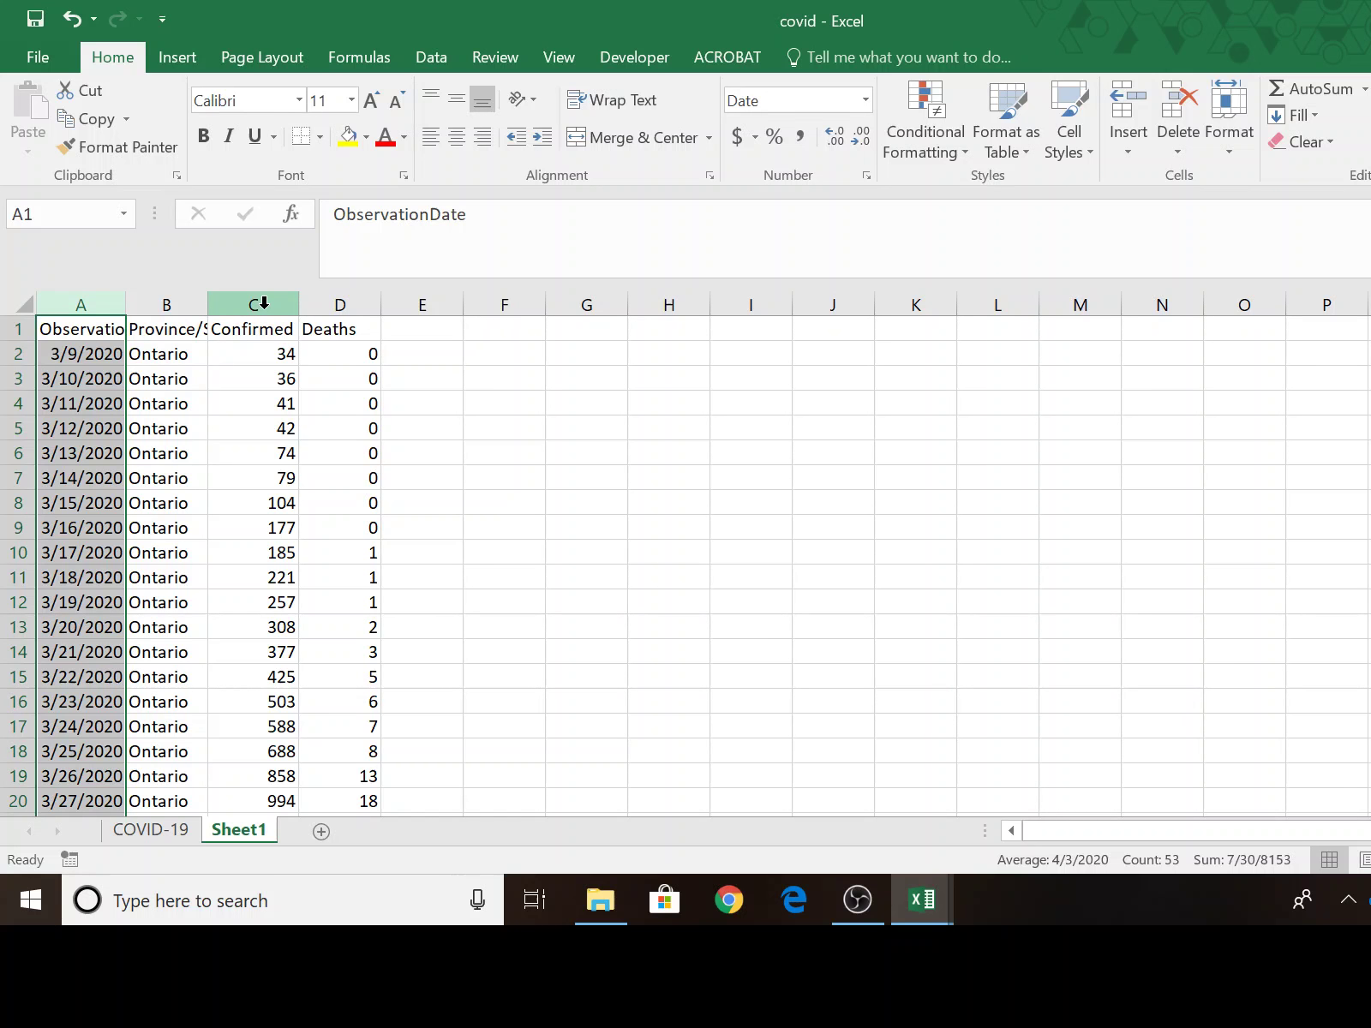
left_click(264, 302)
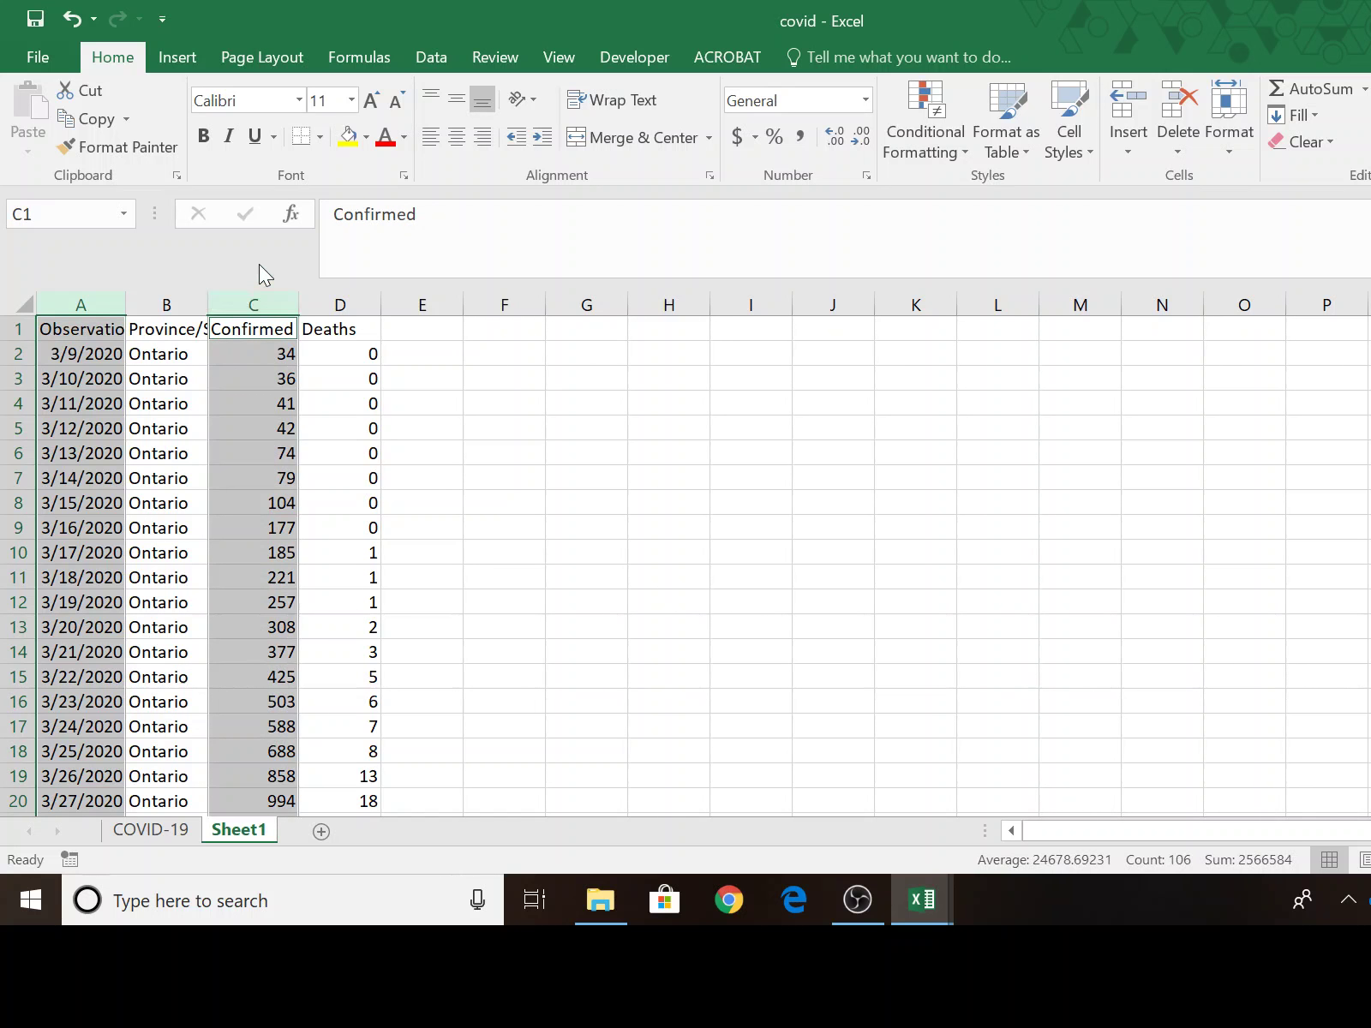
left_click(183, 55)
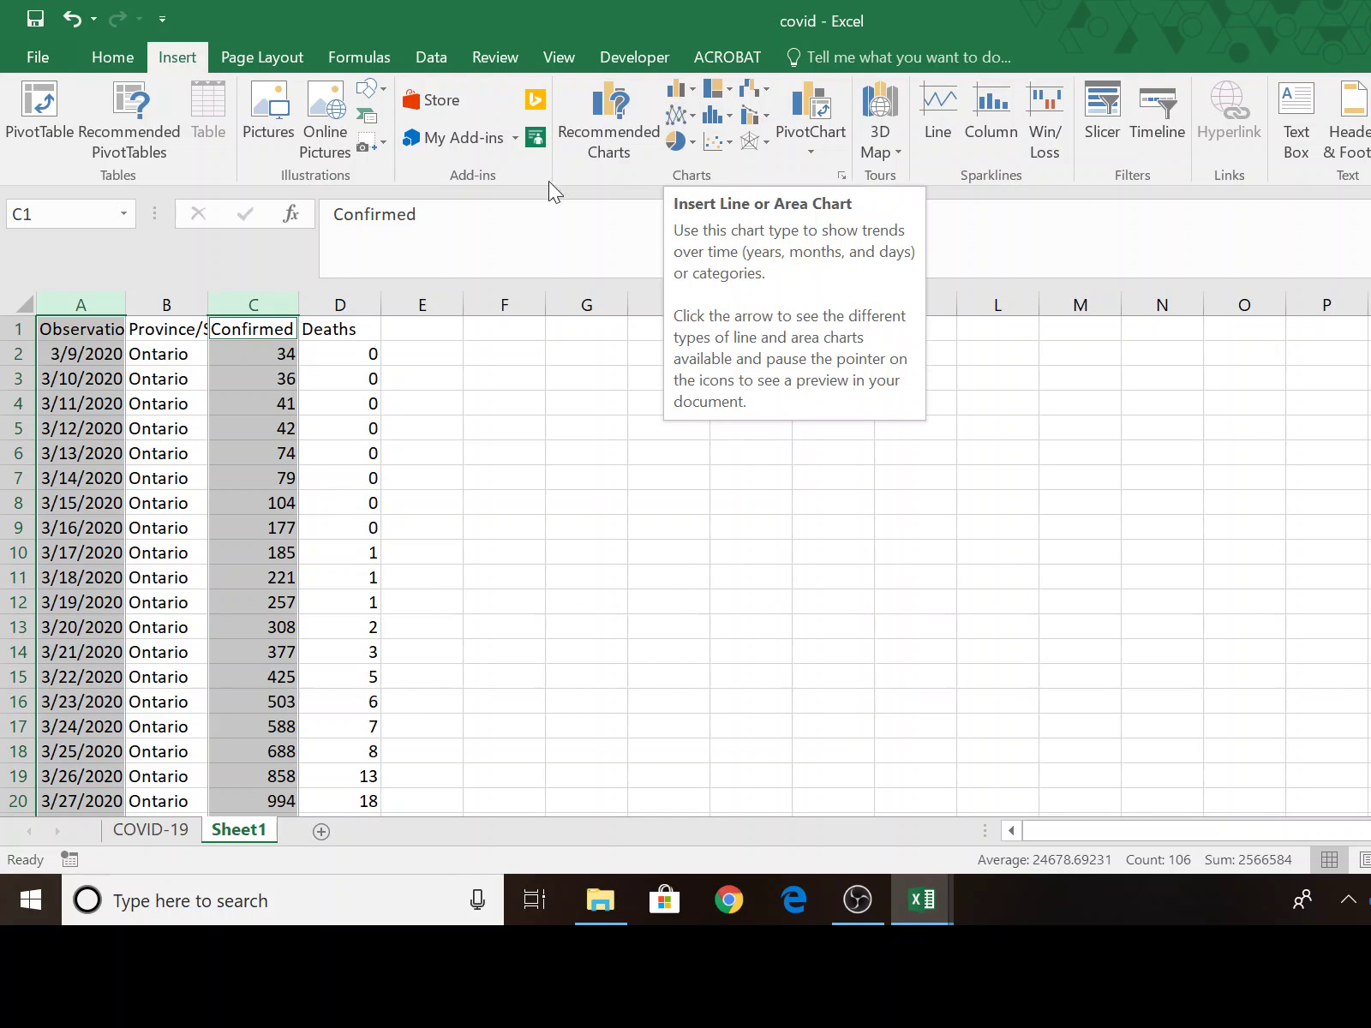
left_click(685, 113)
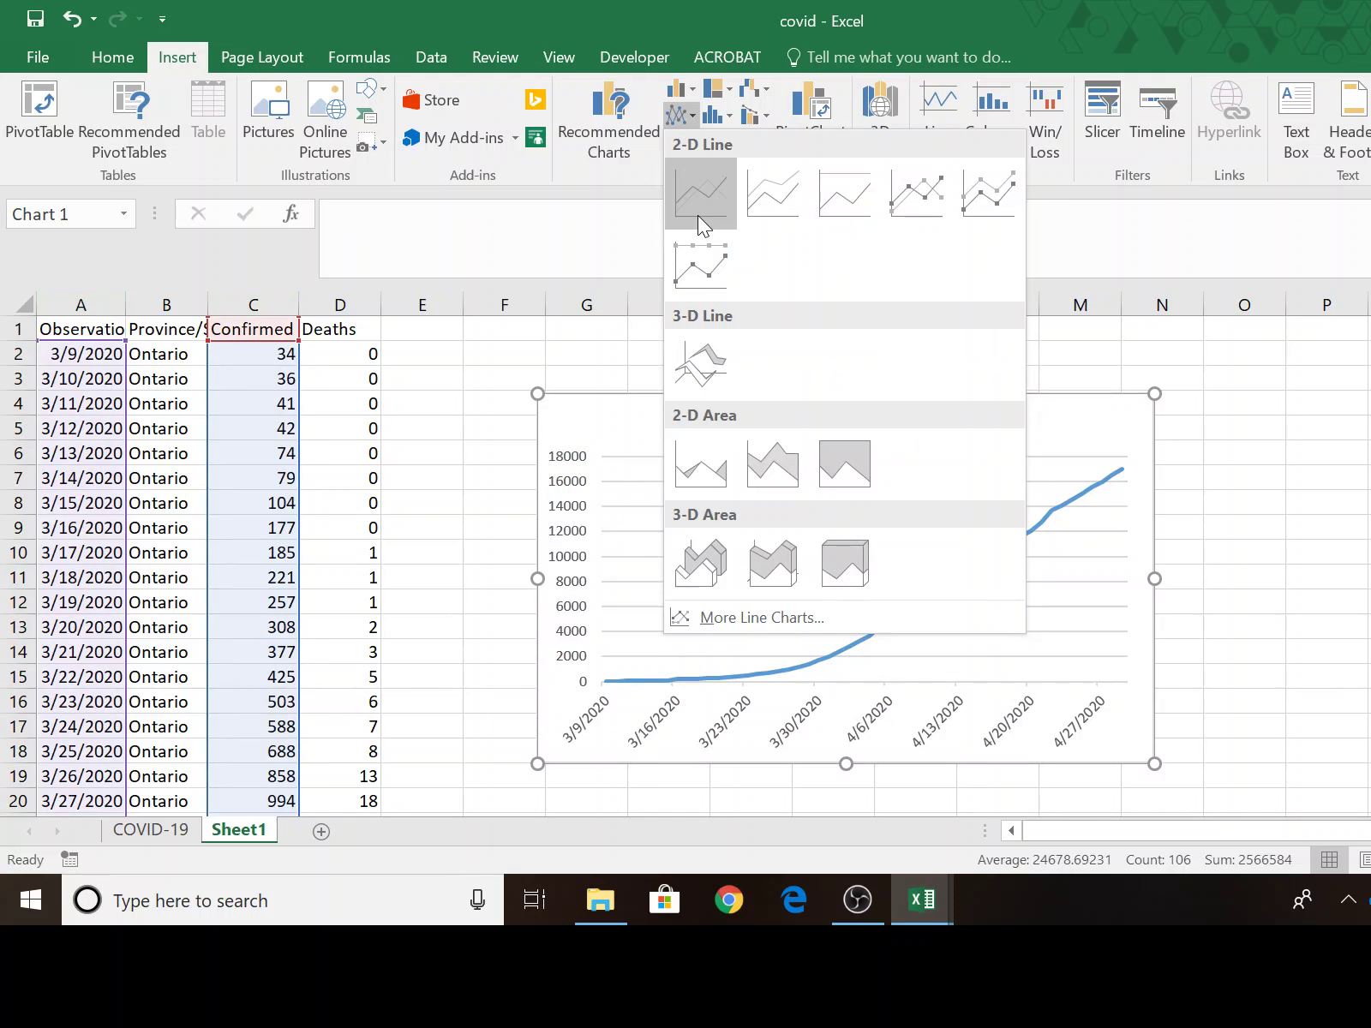
Step: Insert a 2-D line chart of Confirmed cases and stretch it wider and taller
left_click(698, 215)
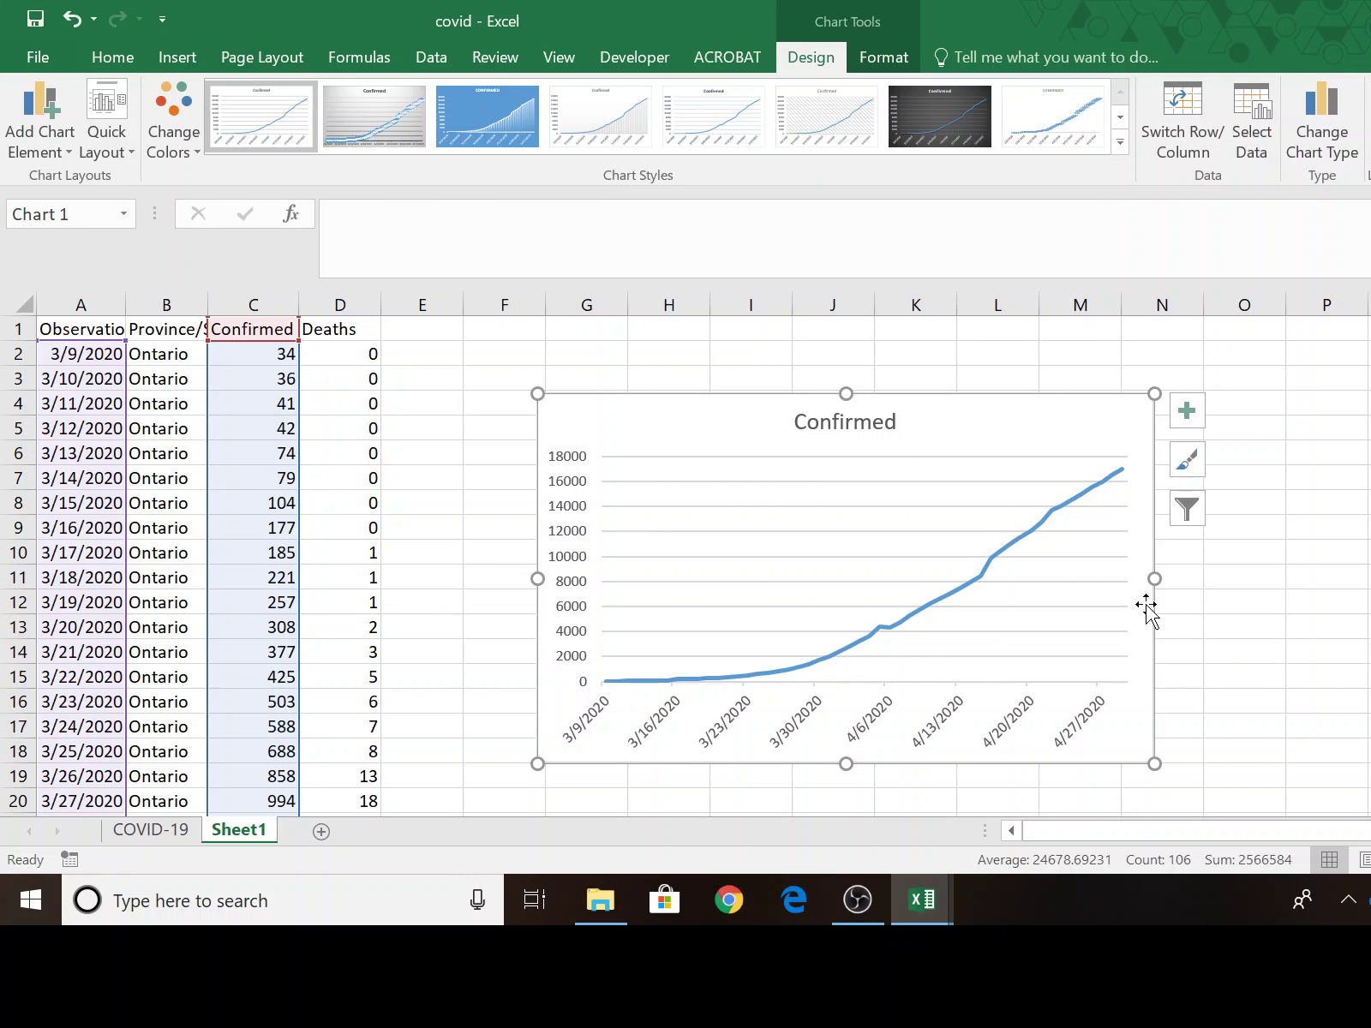
left_click_drag(1154, 578, 1370, 582)
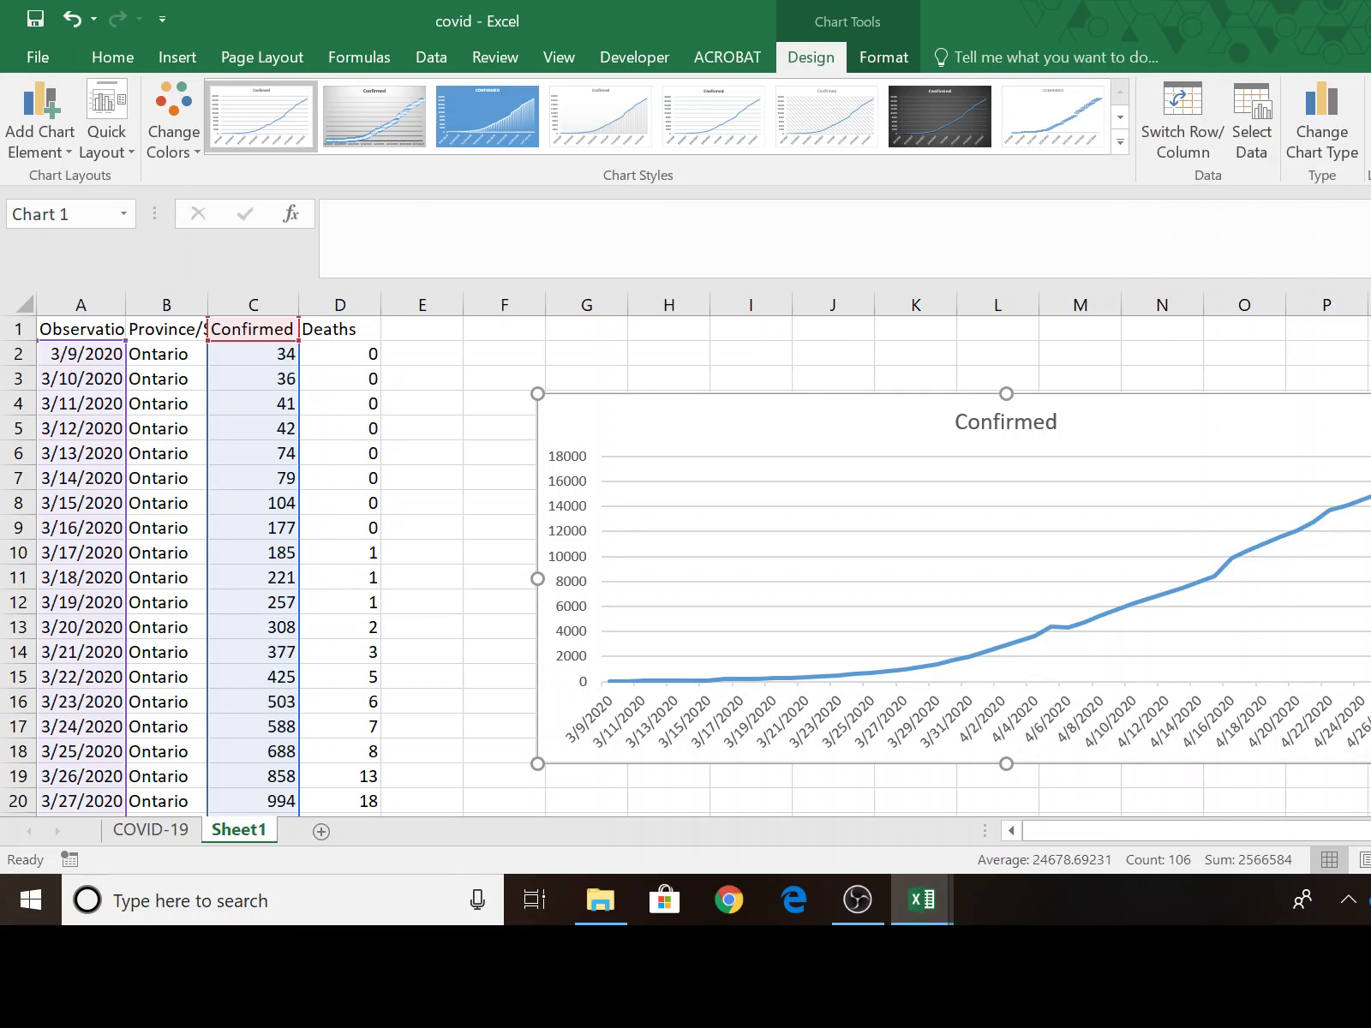
left_click_drag(1199, 592, 1057, 579)
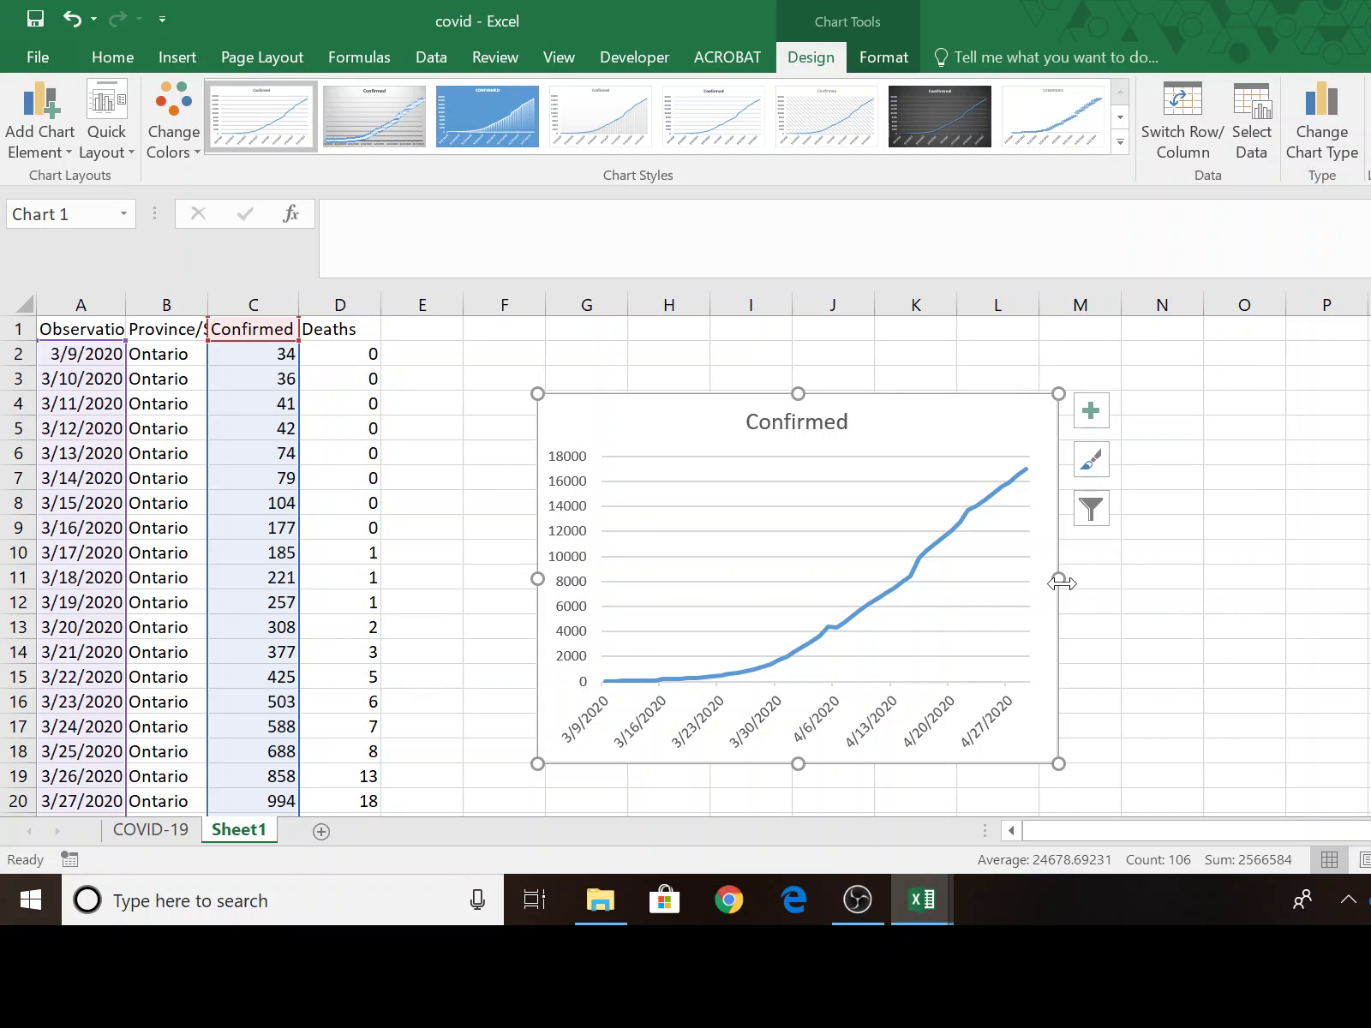
left_click_drag(1061, 583, 1369, 580)
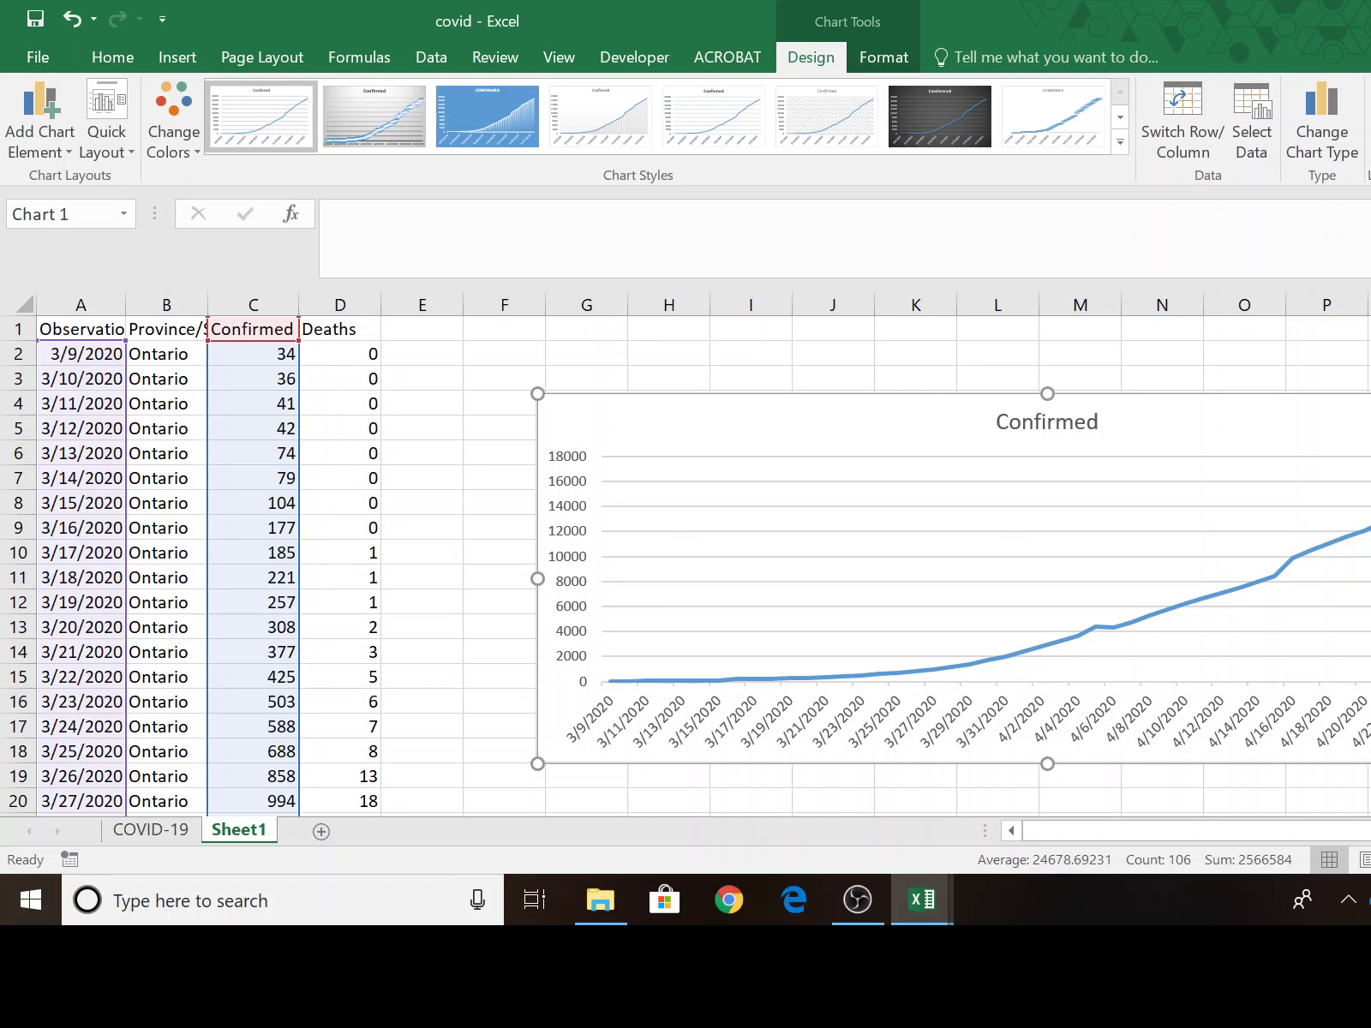
left_click_drag(1047, 393, 1043, 365)
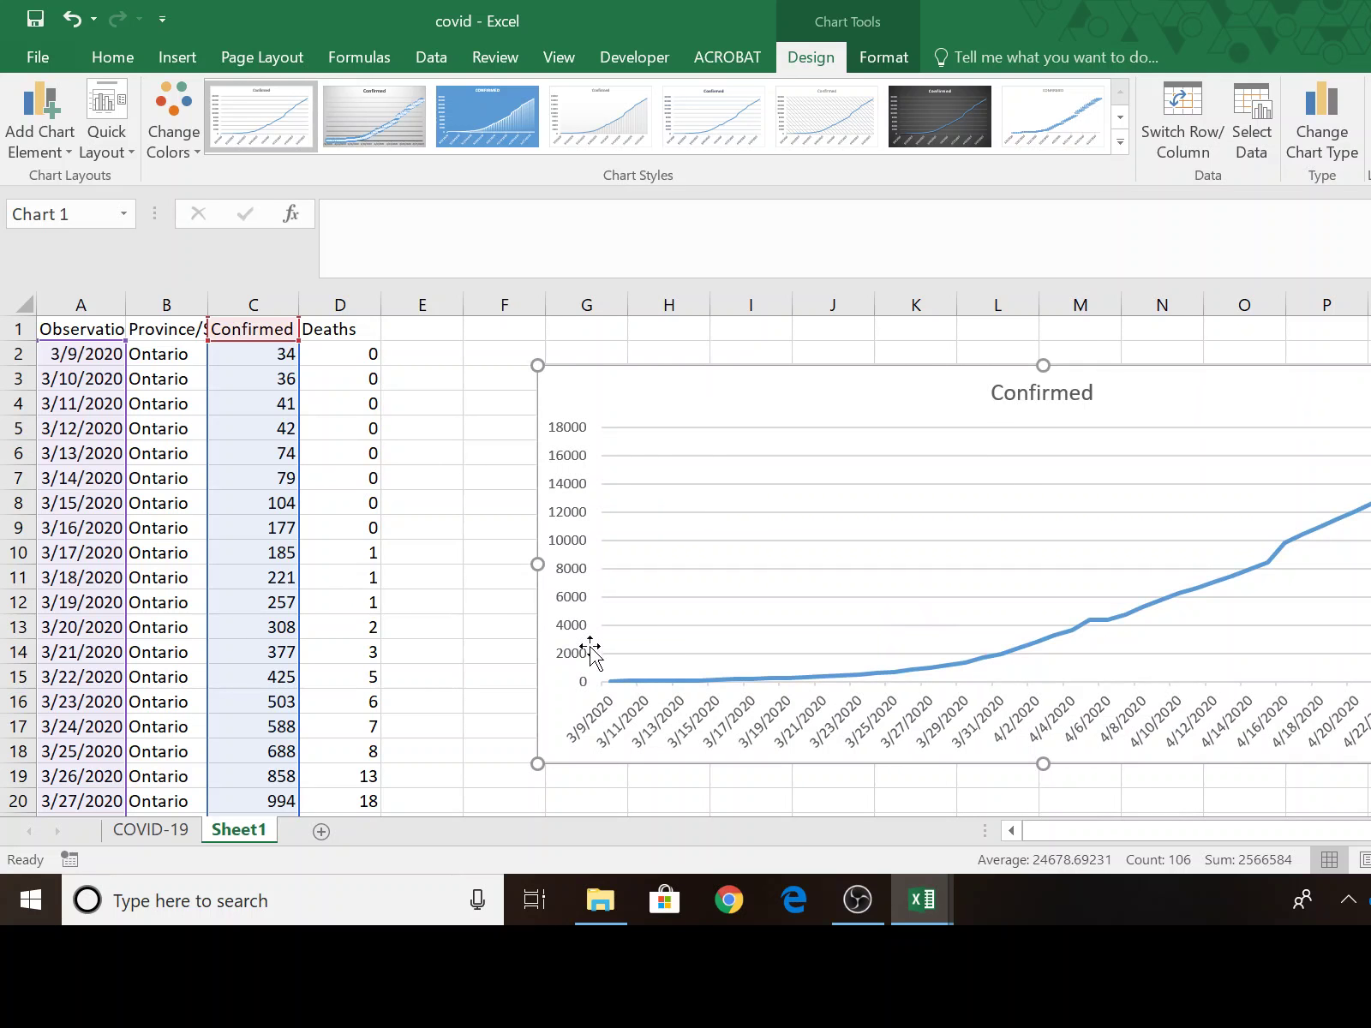
left_click_drag(537, 568, 485, 564)
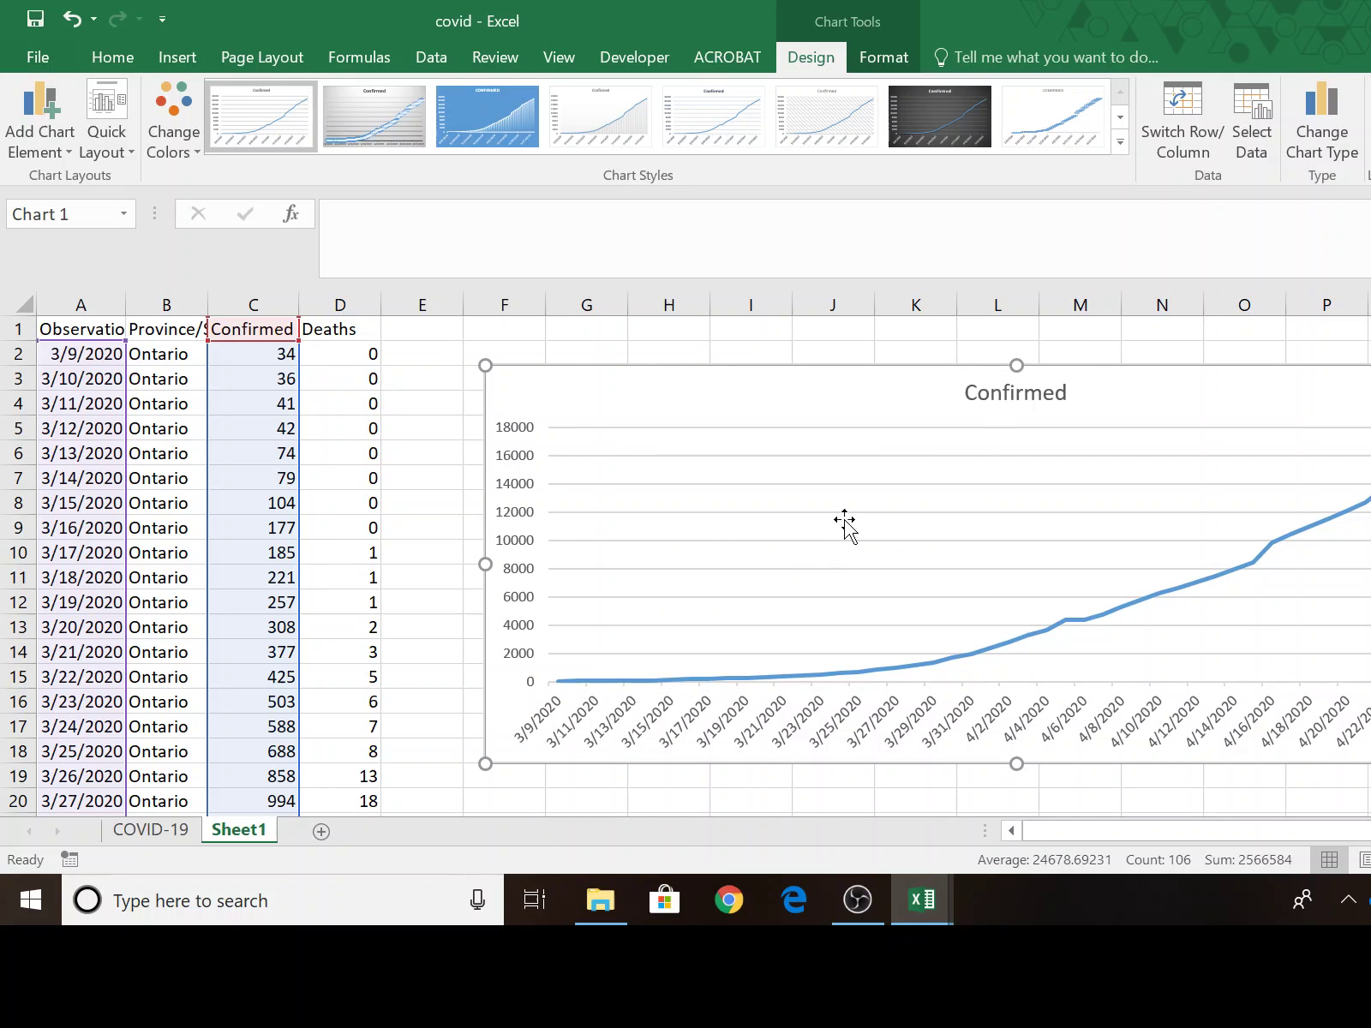
Step: Retitle the Confirmed chart 'Ontario COVID-19 Confirmed Cases'
left_click(1050, 392)
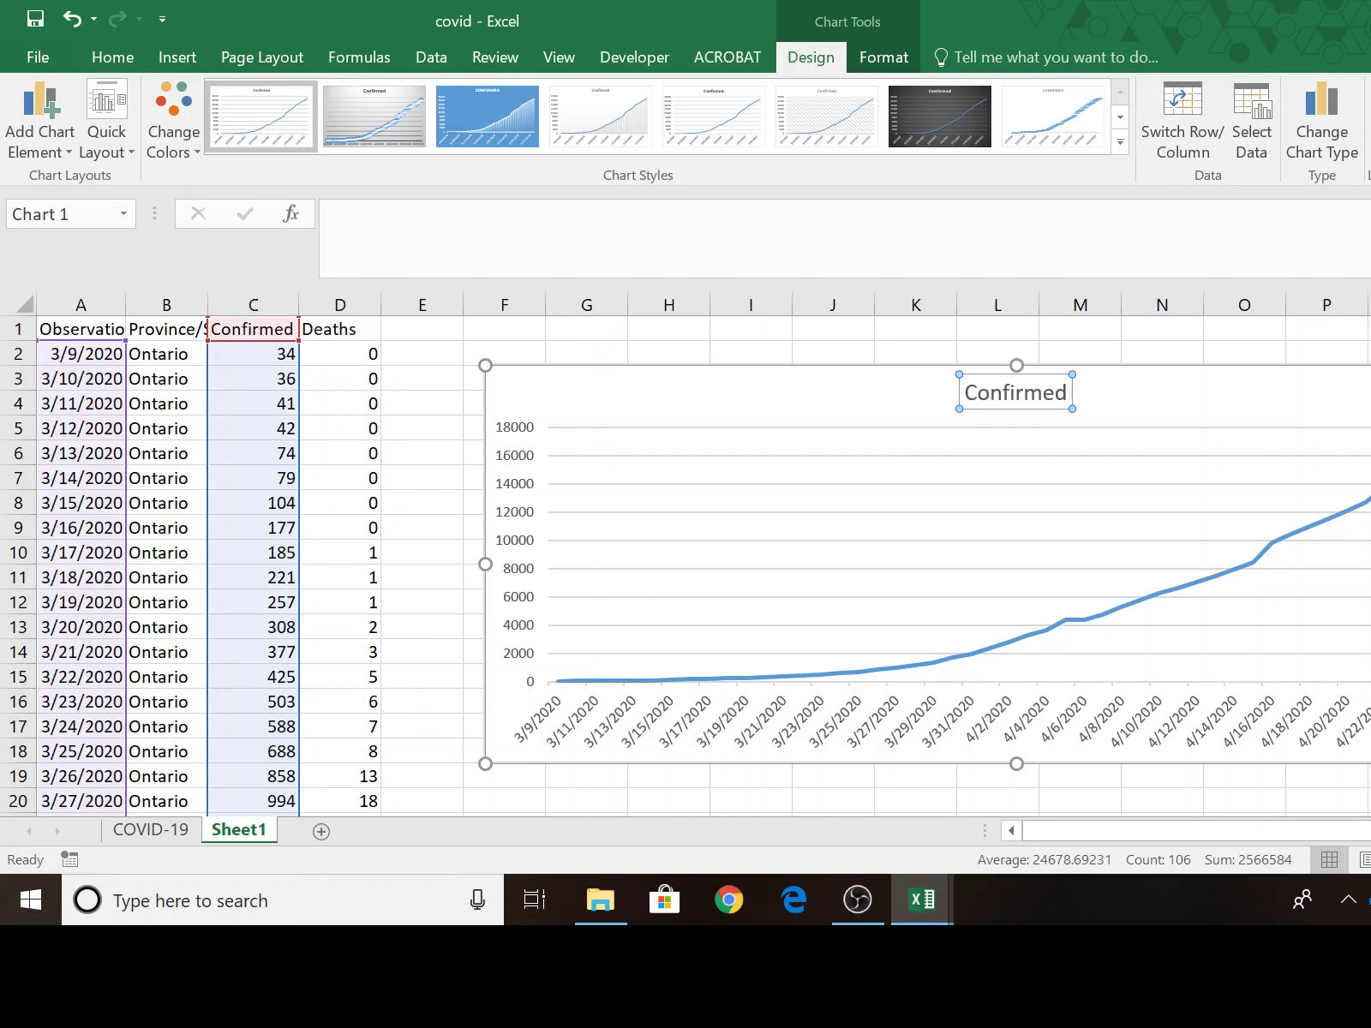
double_click(1050, 393)
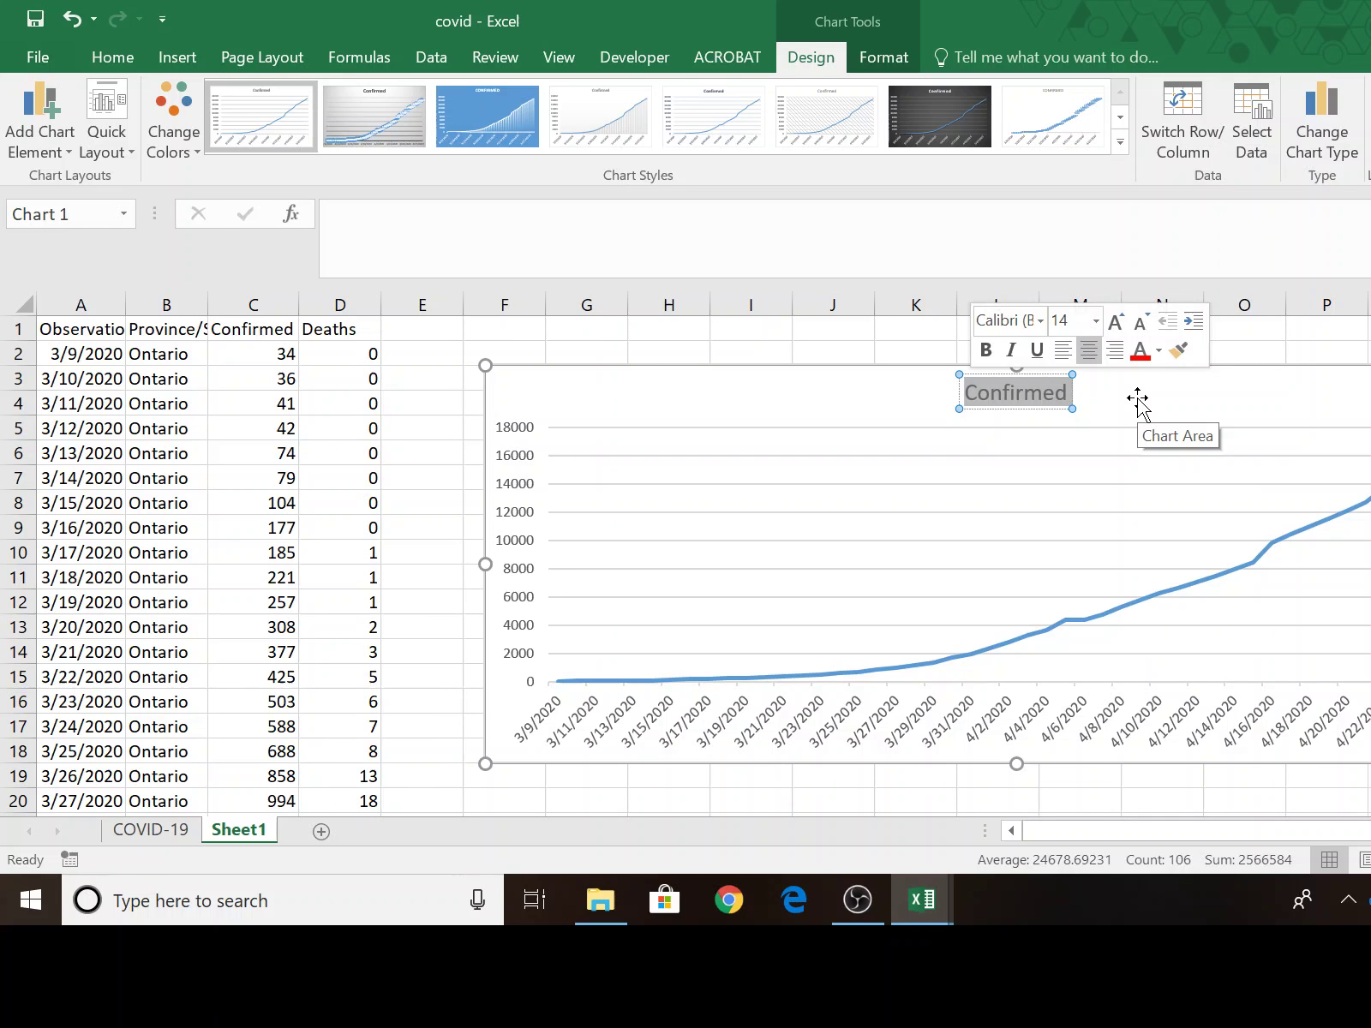
type("O")
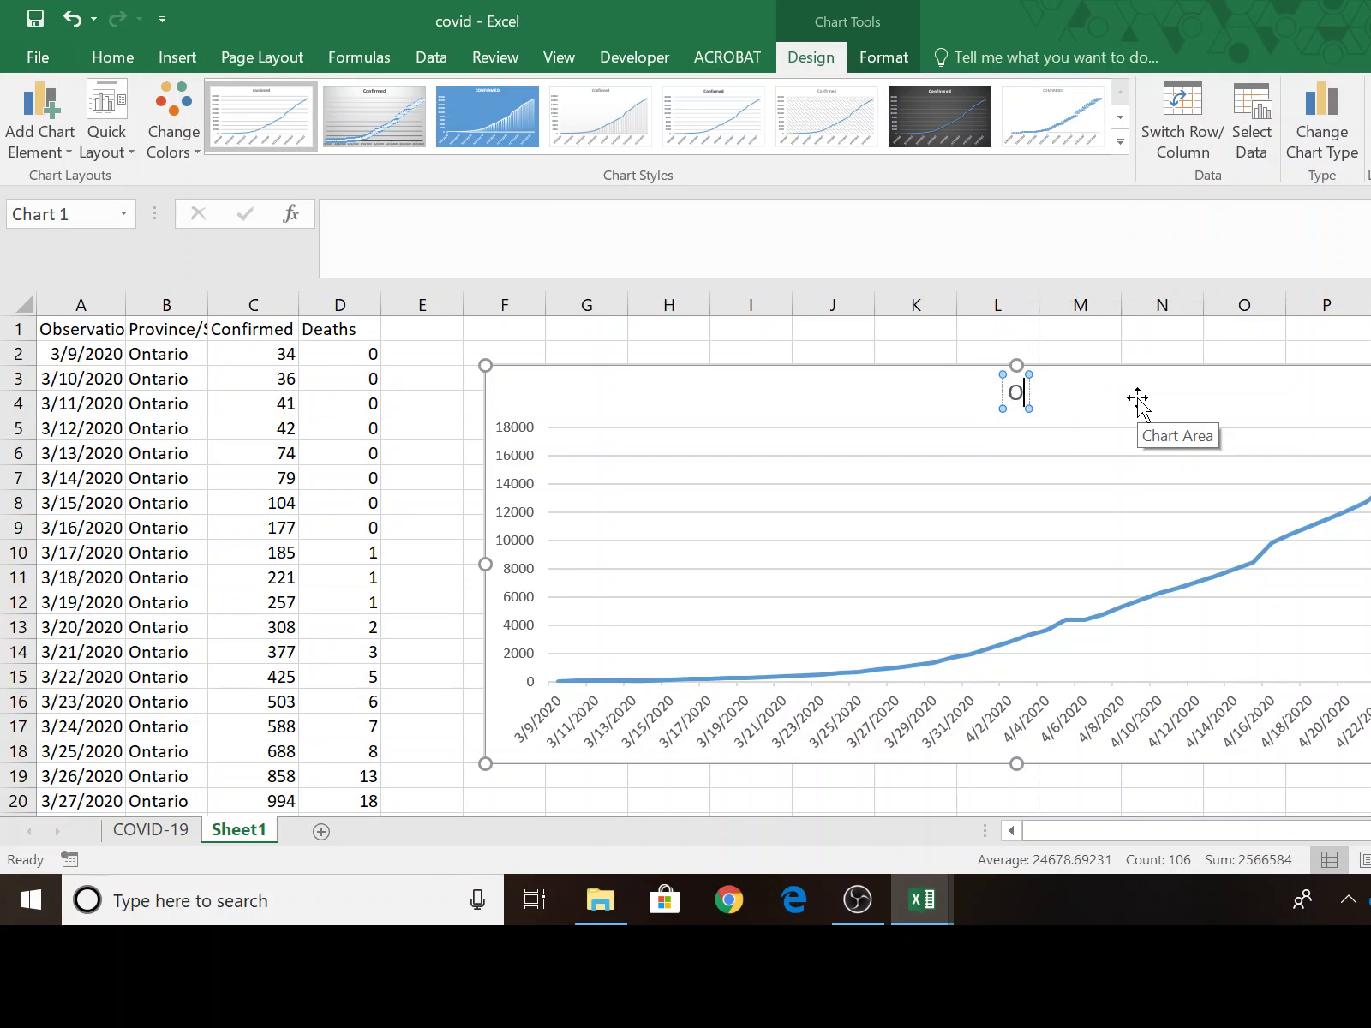
type("ntario")
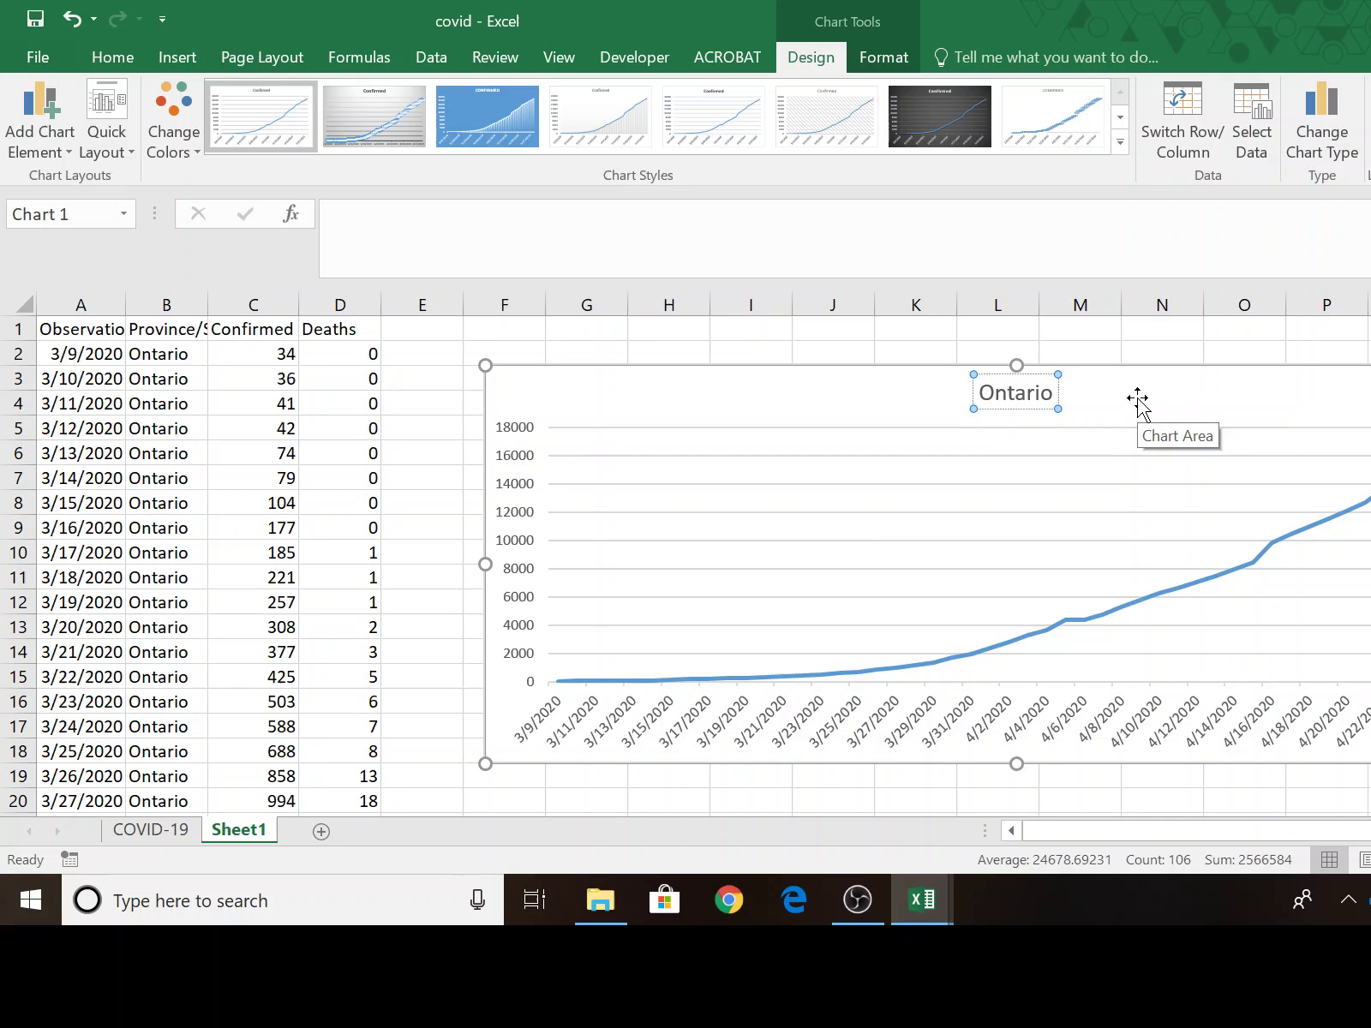
type(" COV")
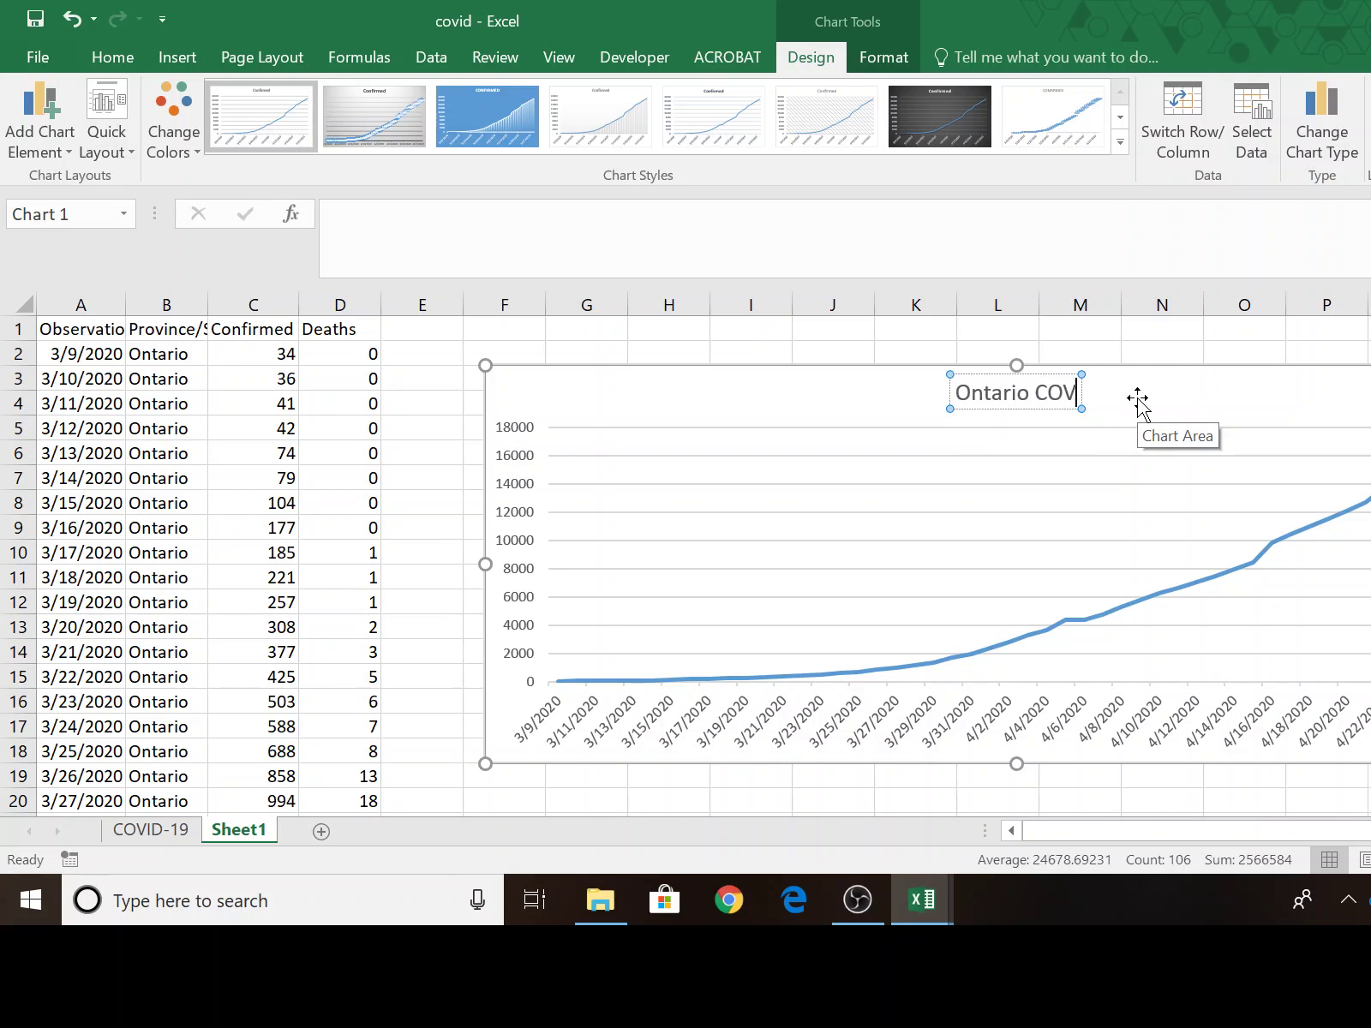
type("ID-19")
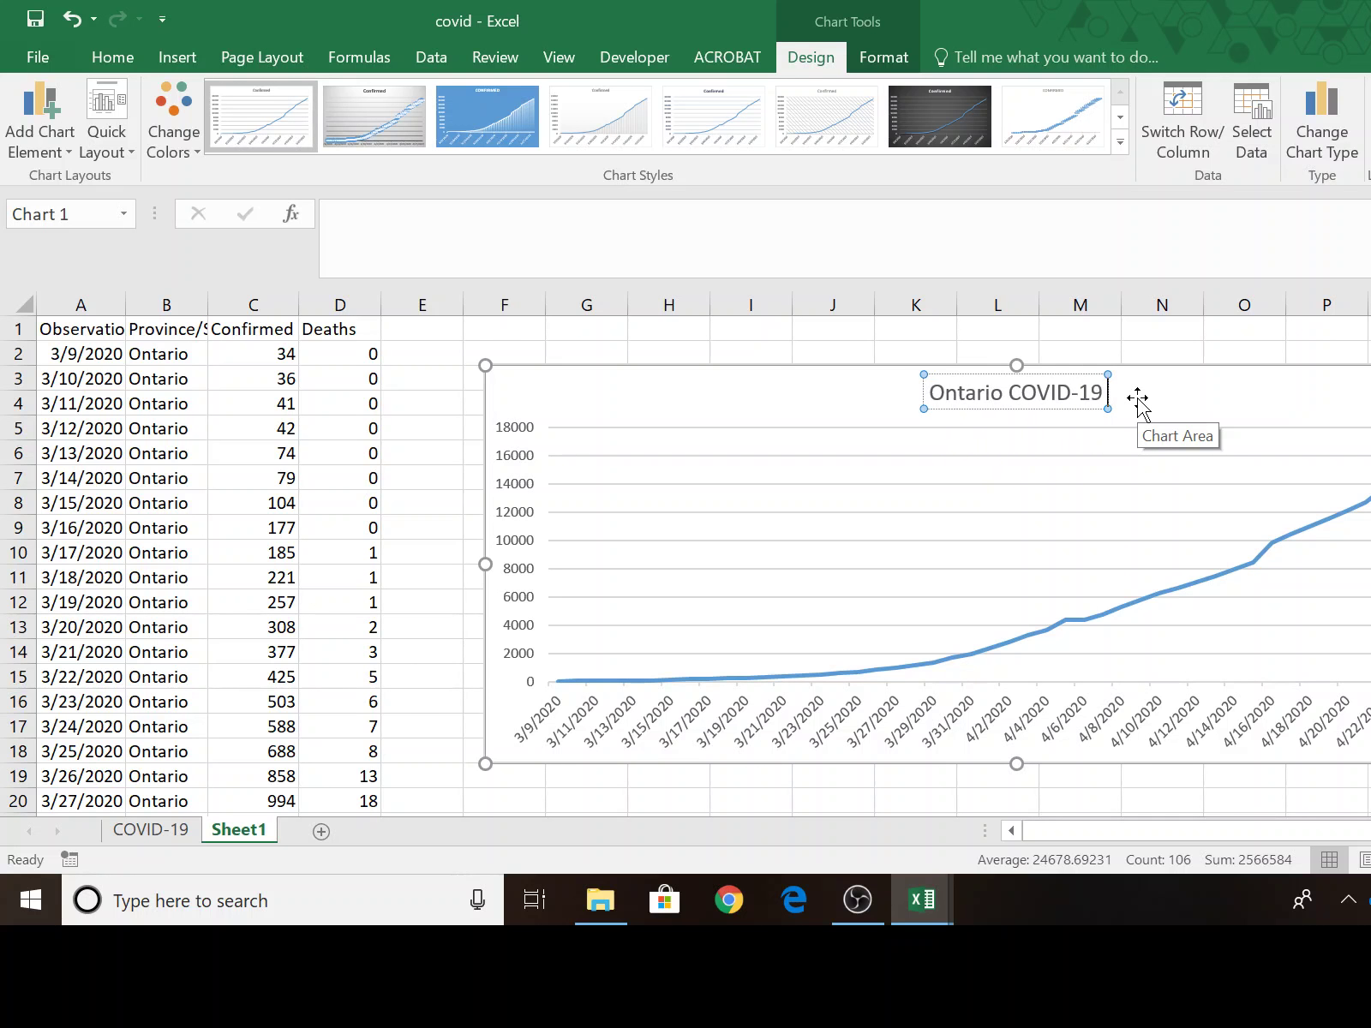
type(" Confirme")
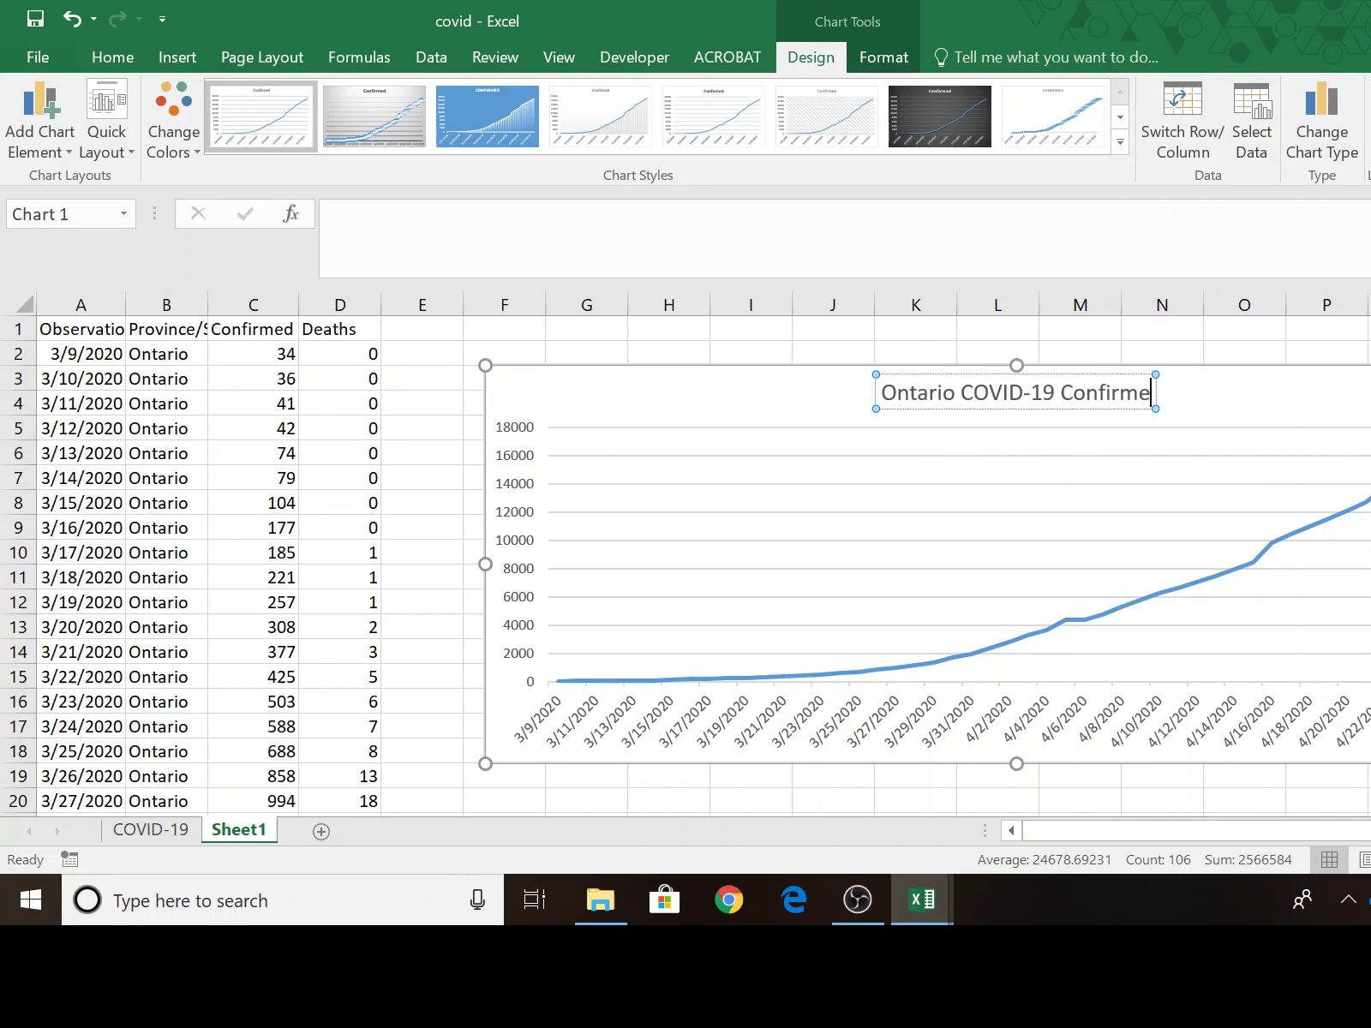
type("d Cases")
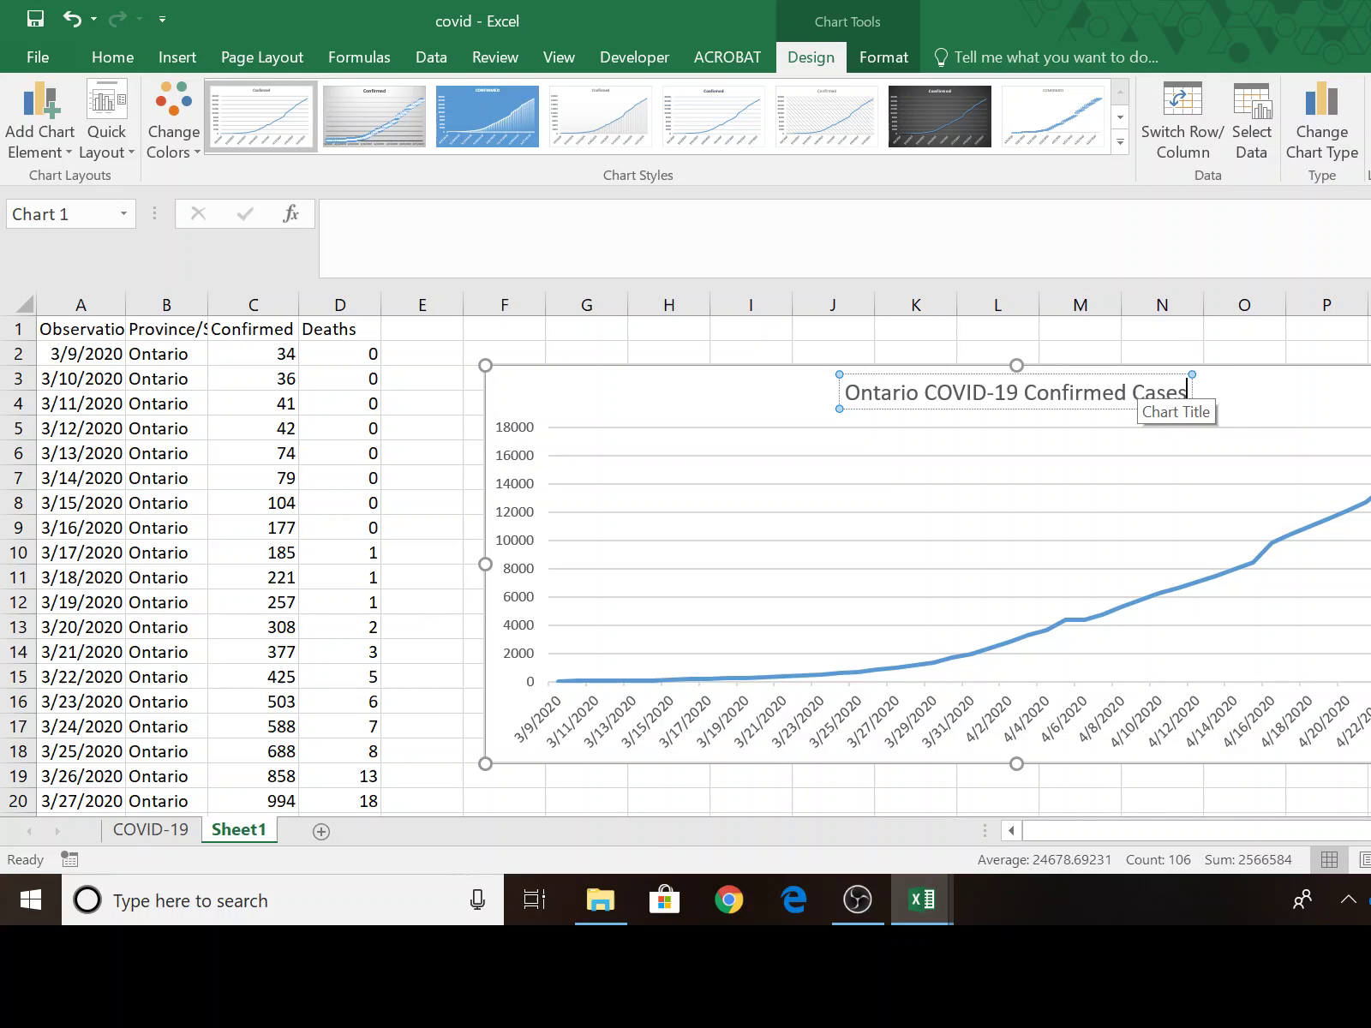
key("Escape")
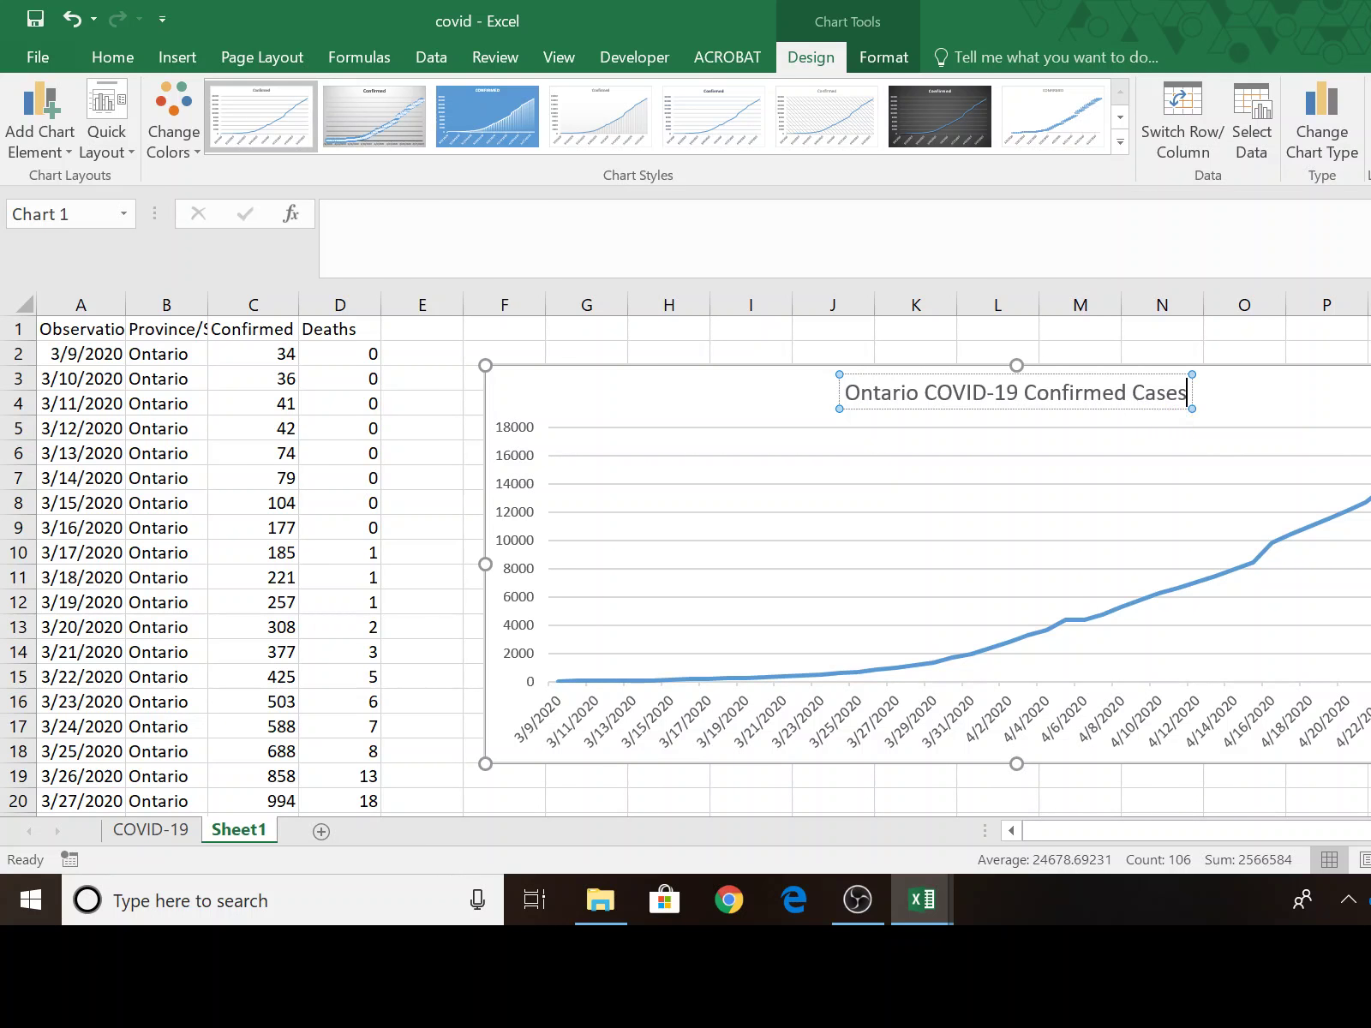
key("Escape")
scroll(1191, 664, "down", 2)
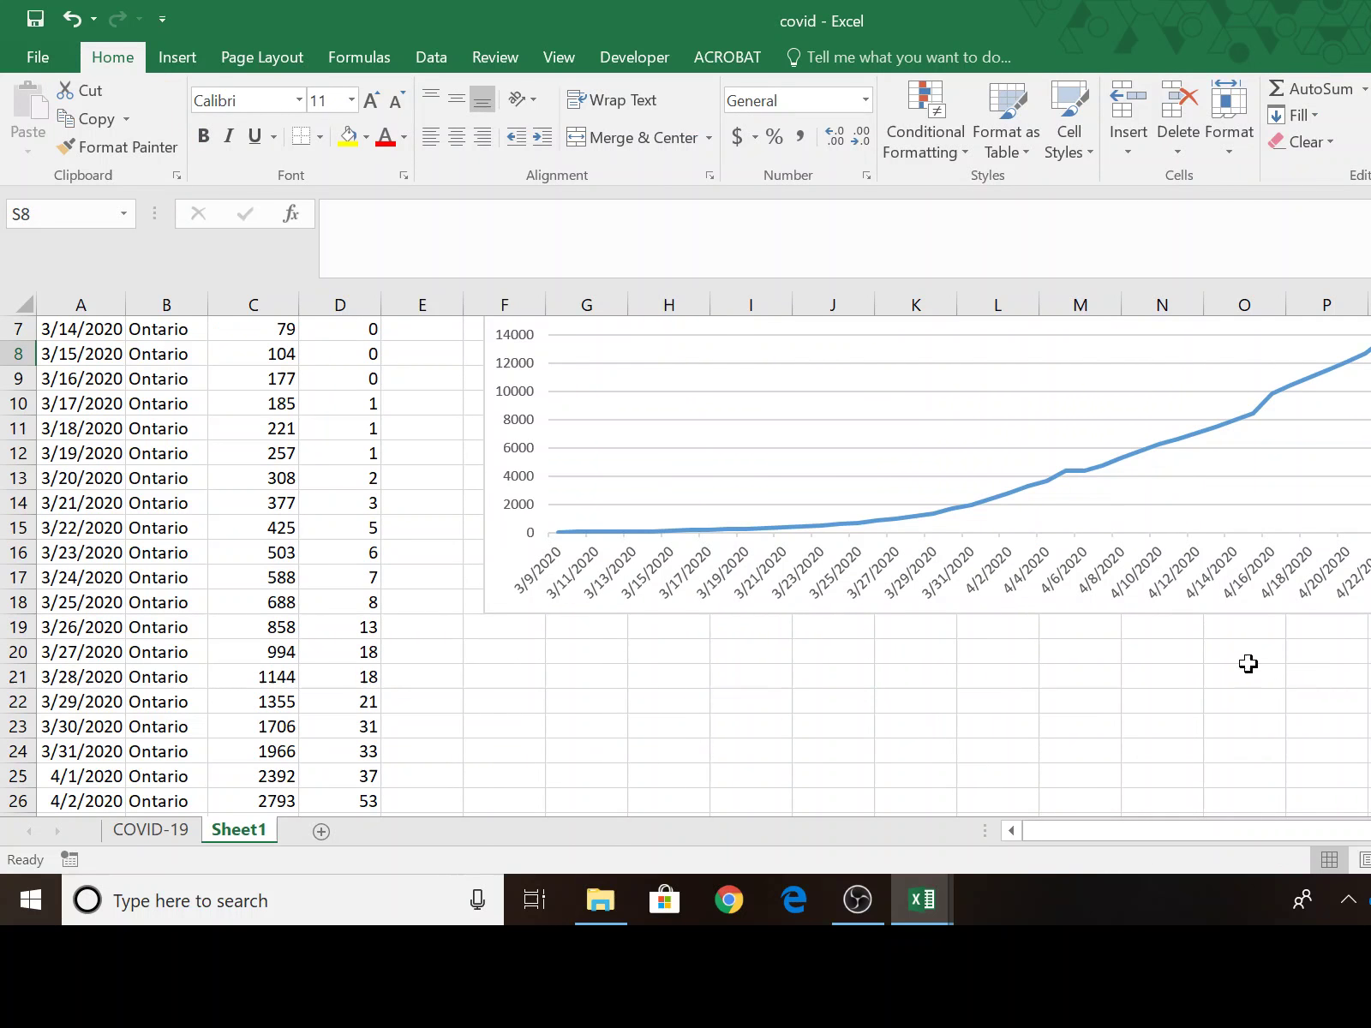
scroll(1247, 664, "up", 2)
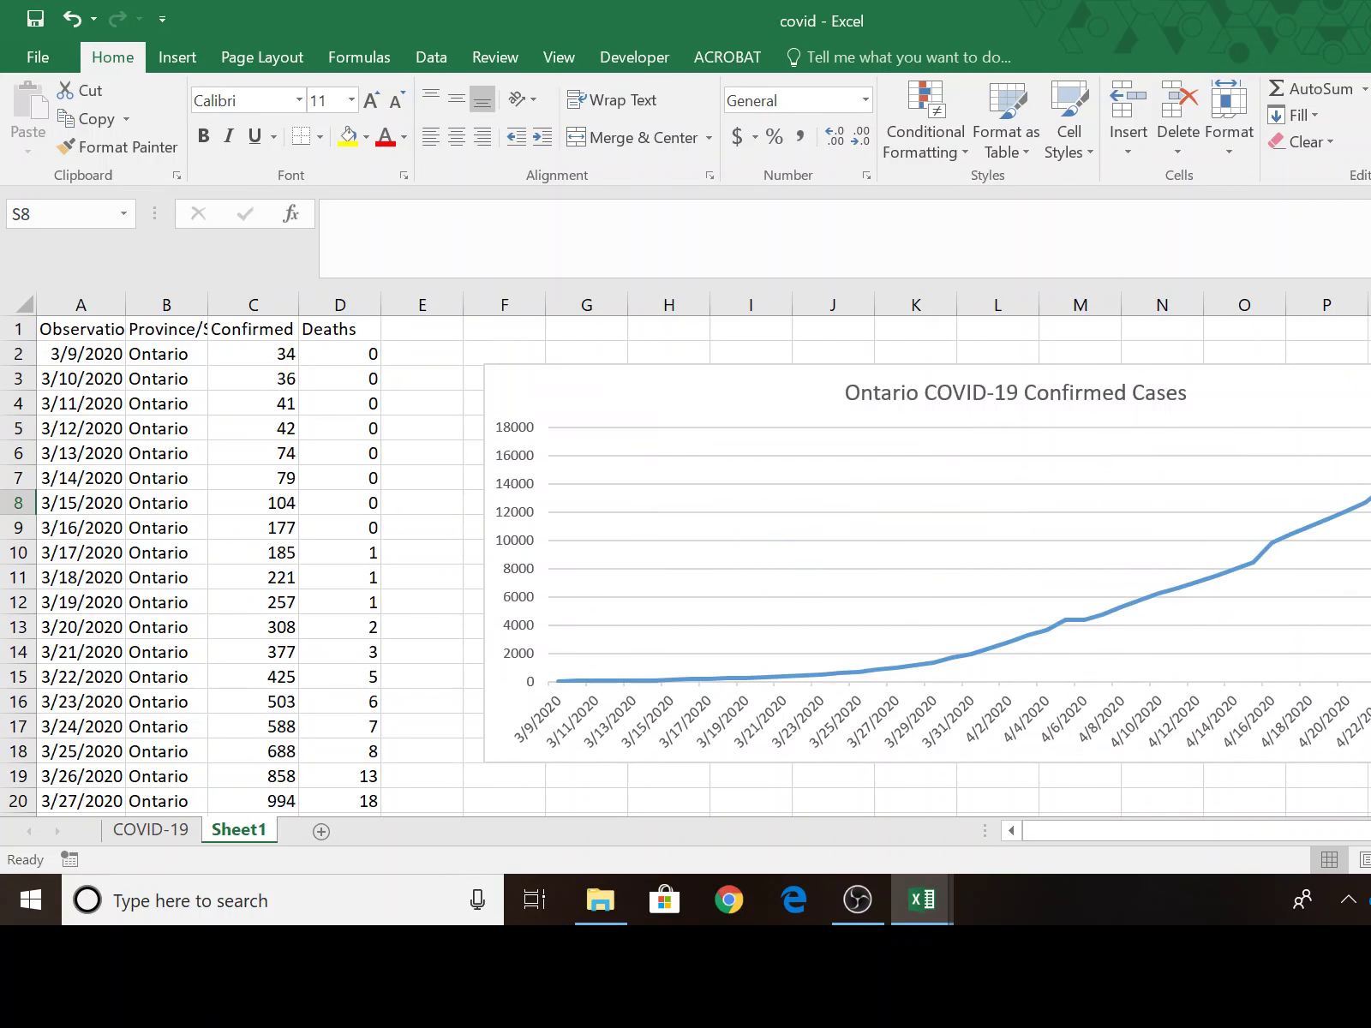
Step: Insert a 2-D line chart of Deaths (column D) against ObservationDate (column A)
left_click(113, 300)
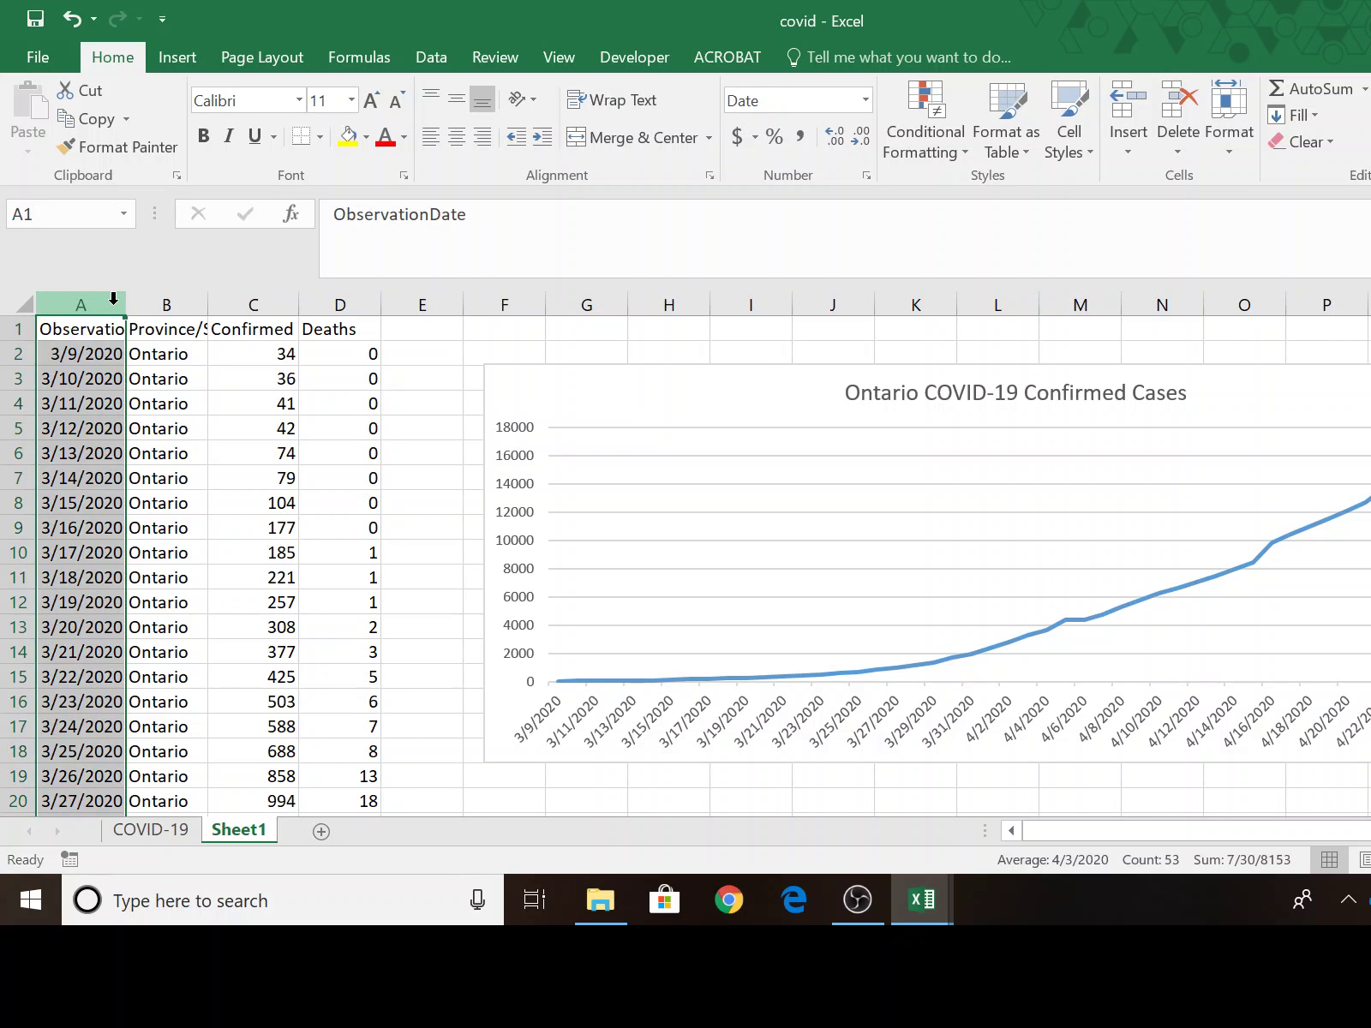
left_click(350, 304, "ctrl")
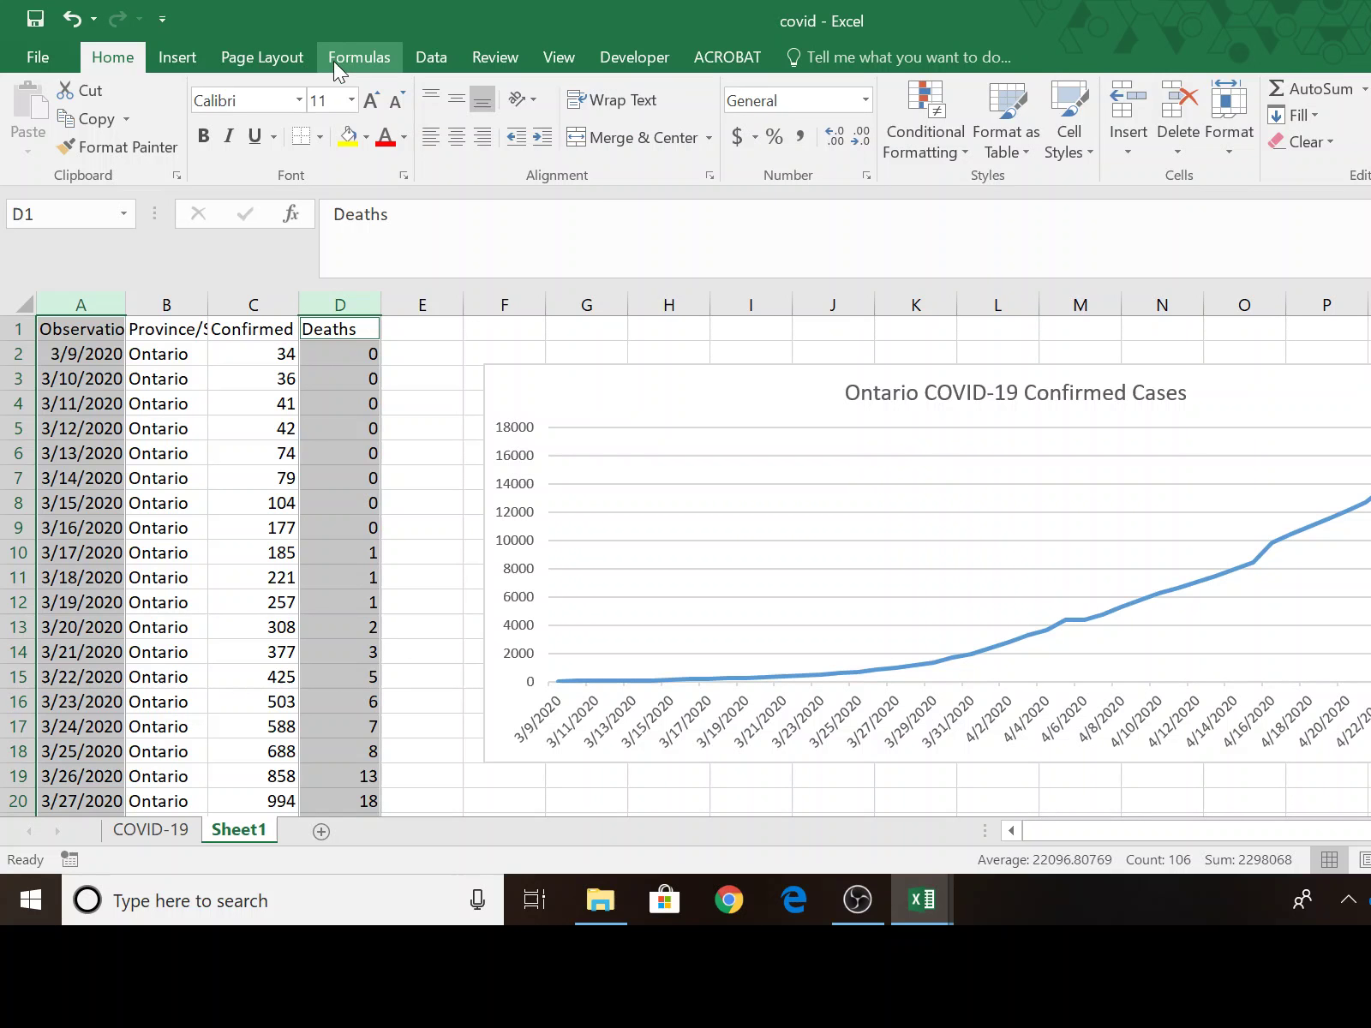
left_click(185, 52)
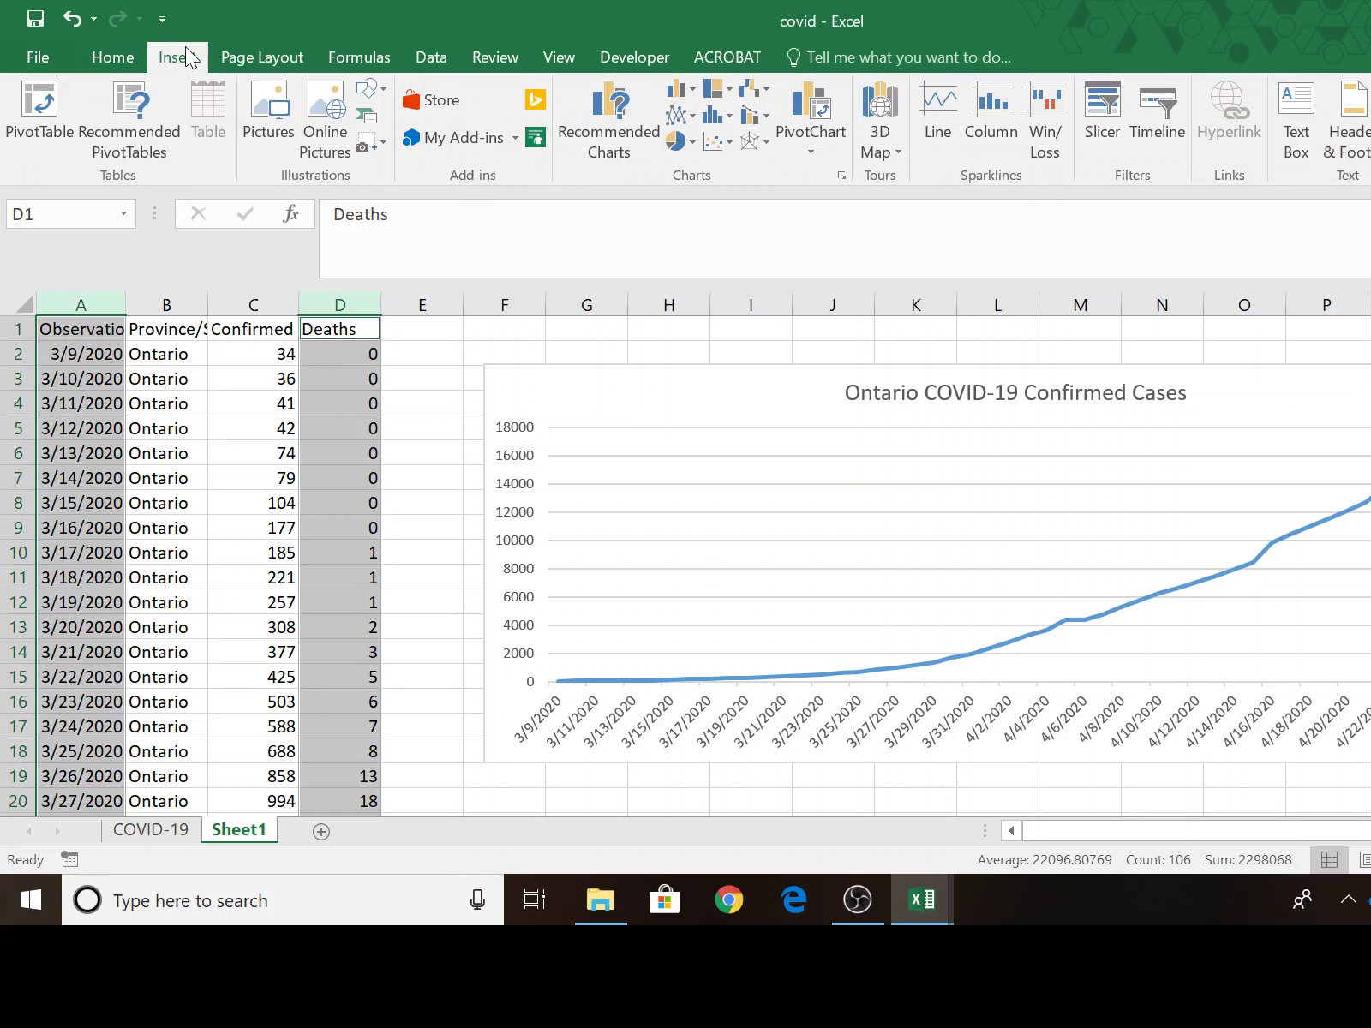
left_click(694, 115)
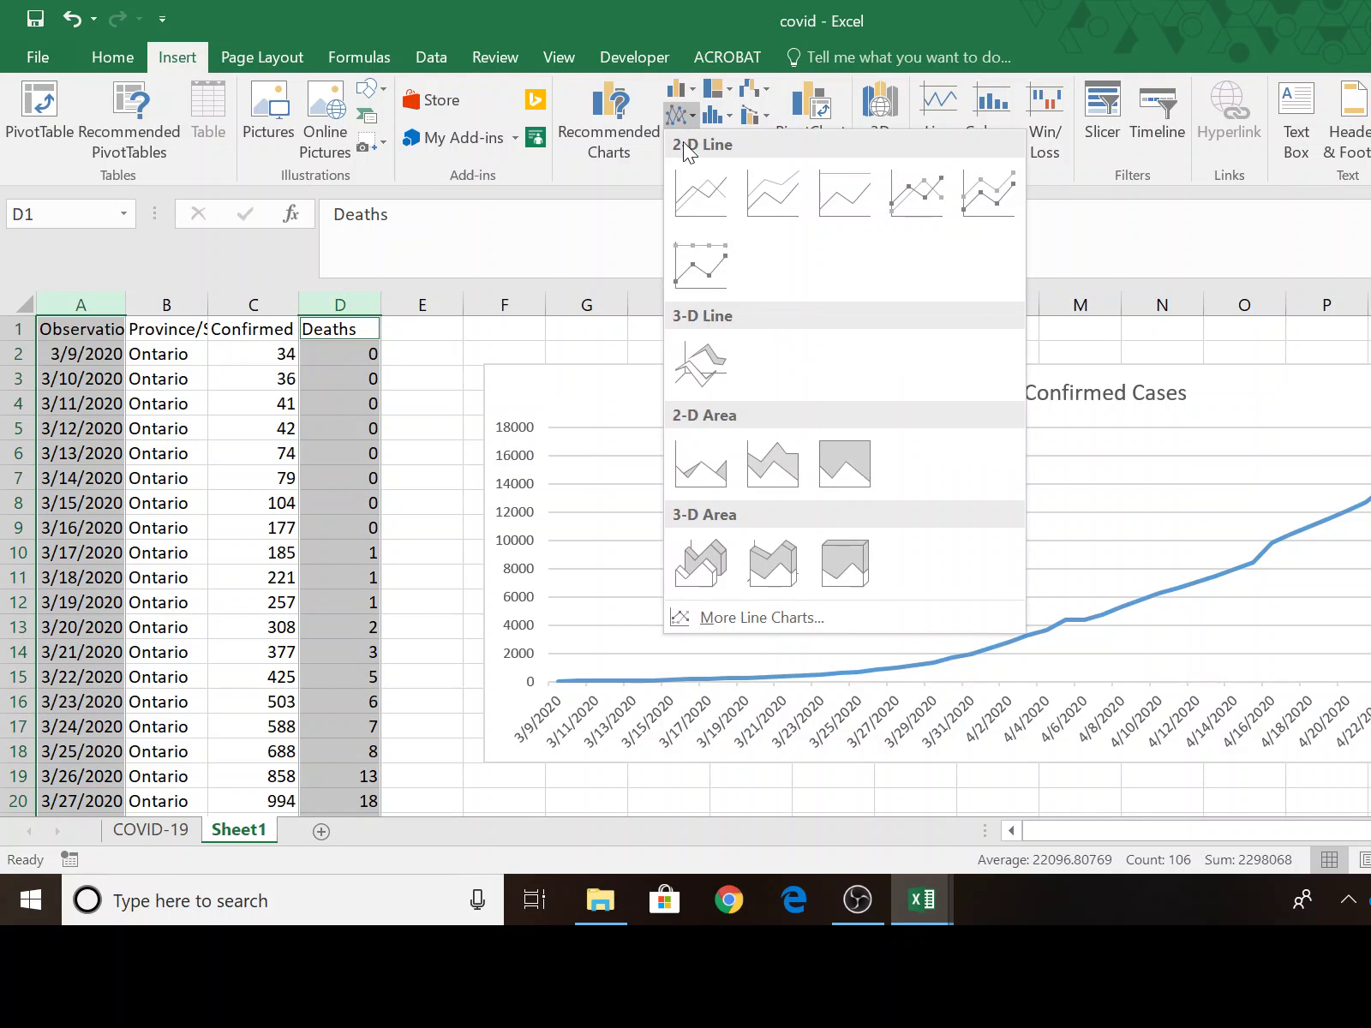
left_click(685, 182)
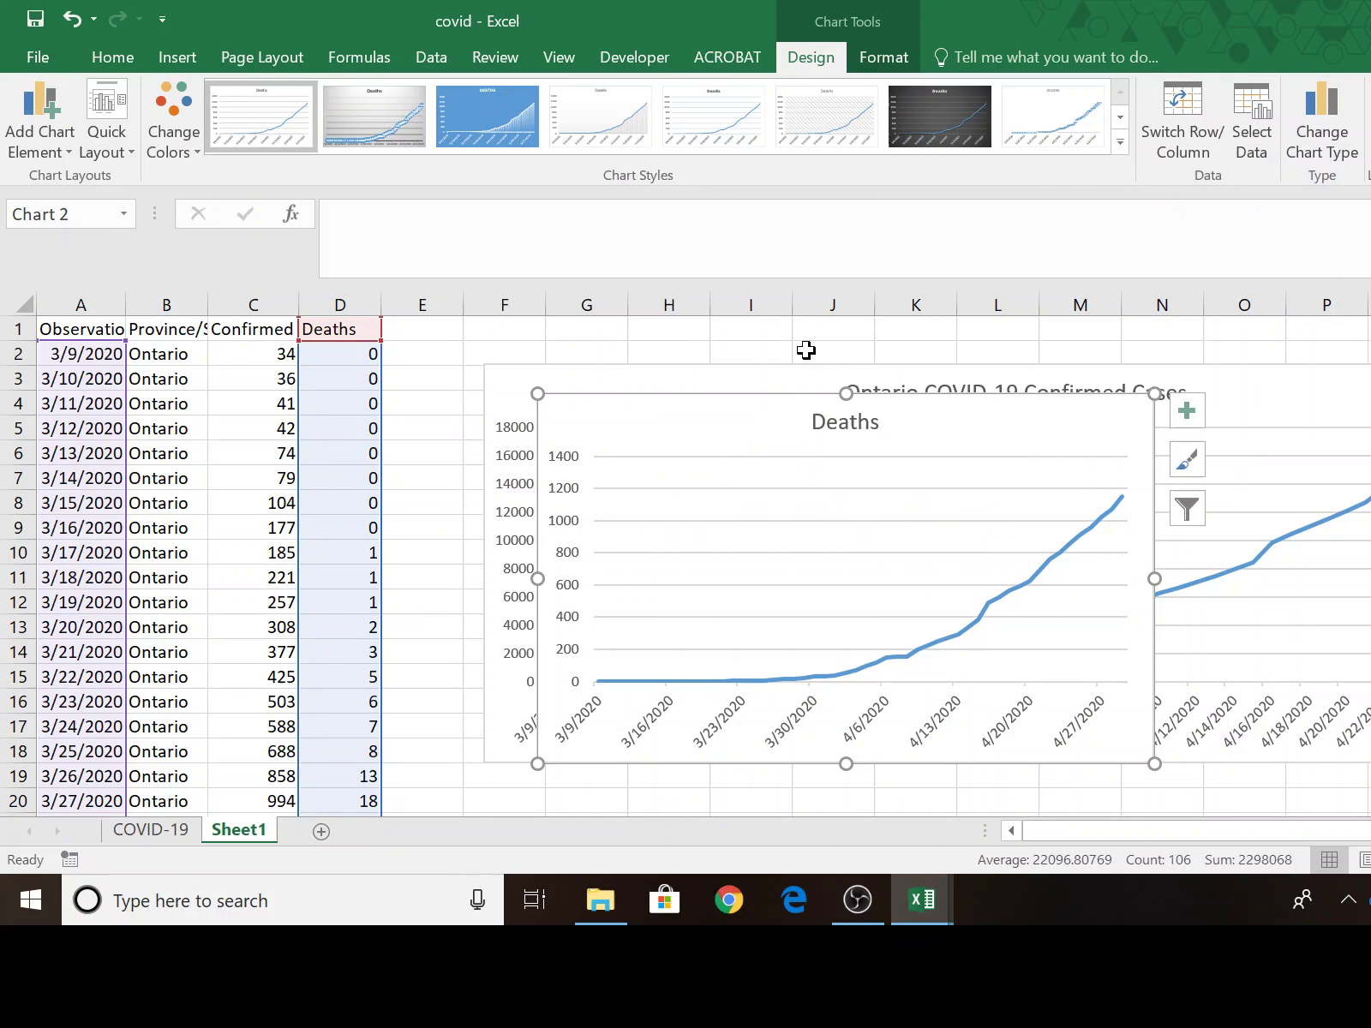
Step: Move the Deaths chart beneath the Confirmed chart and enlarge it to a similar width and height
left_click_drag(789, 398, 735, 777)
scroll(1096, 660, "down", 4)
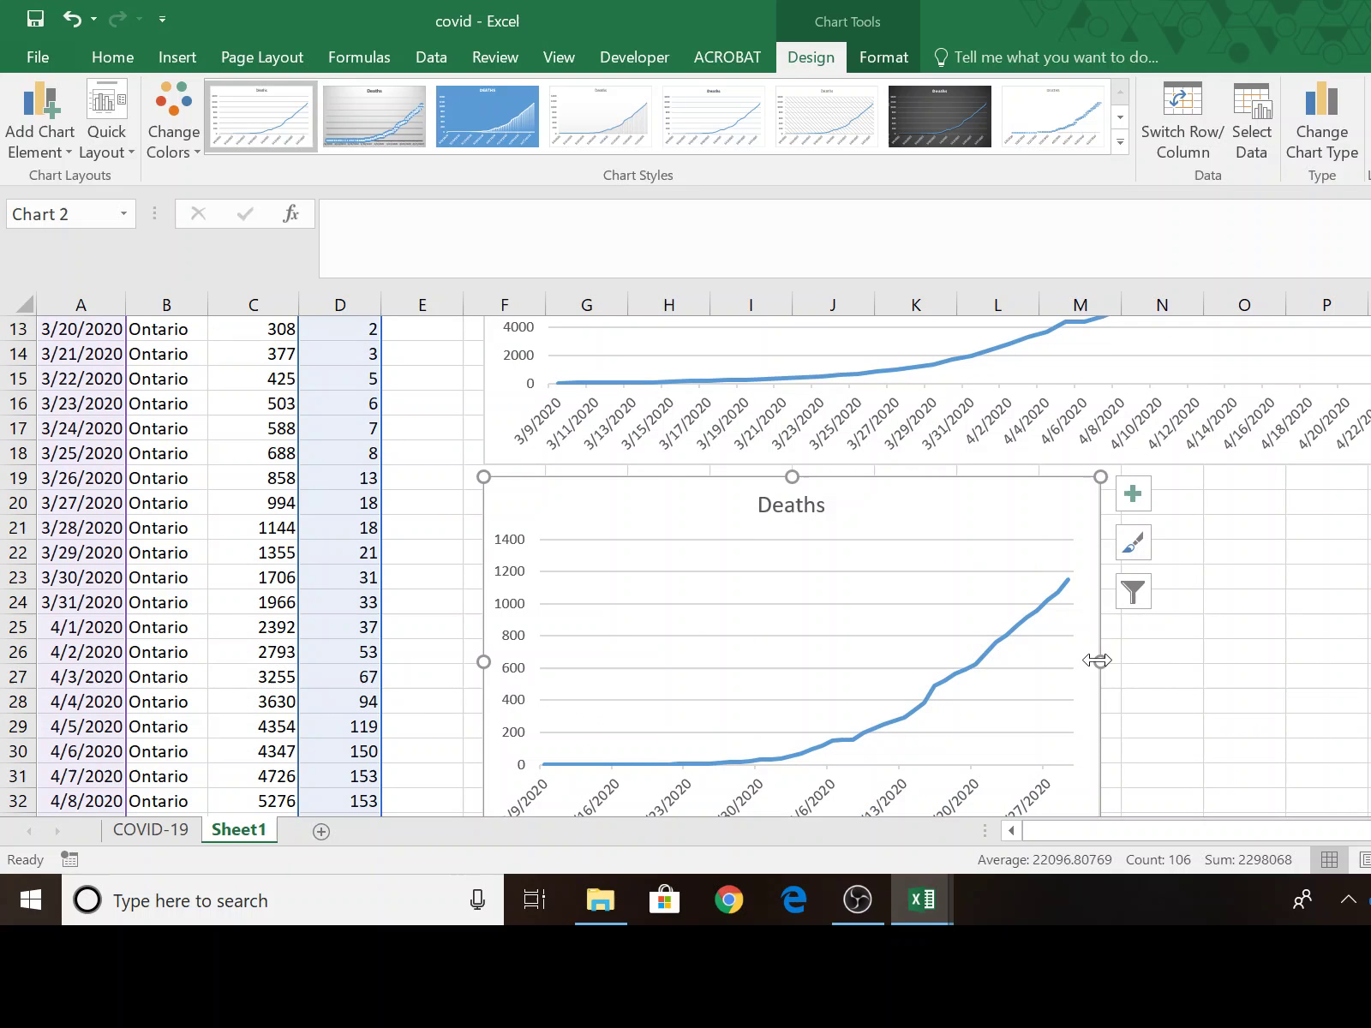
left_click_drag(1097, 660, 1370, 662)
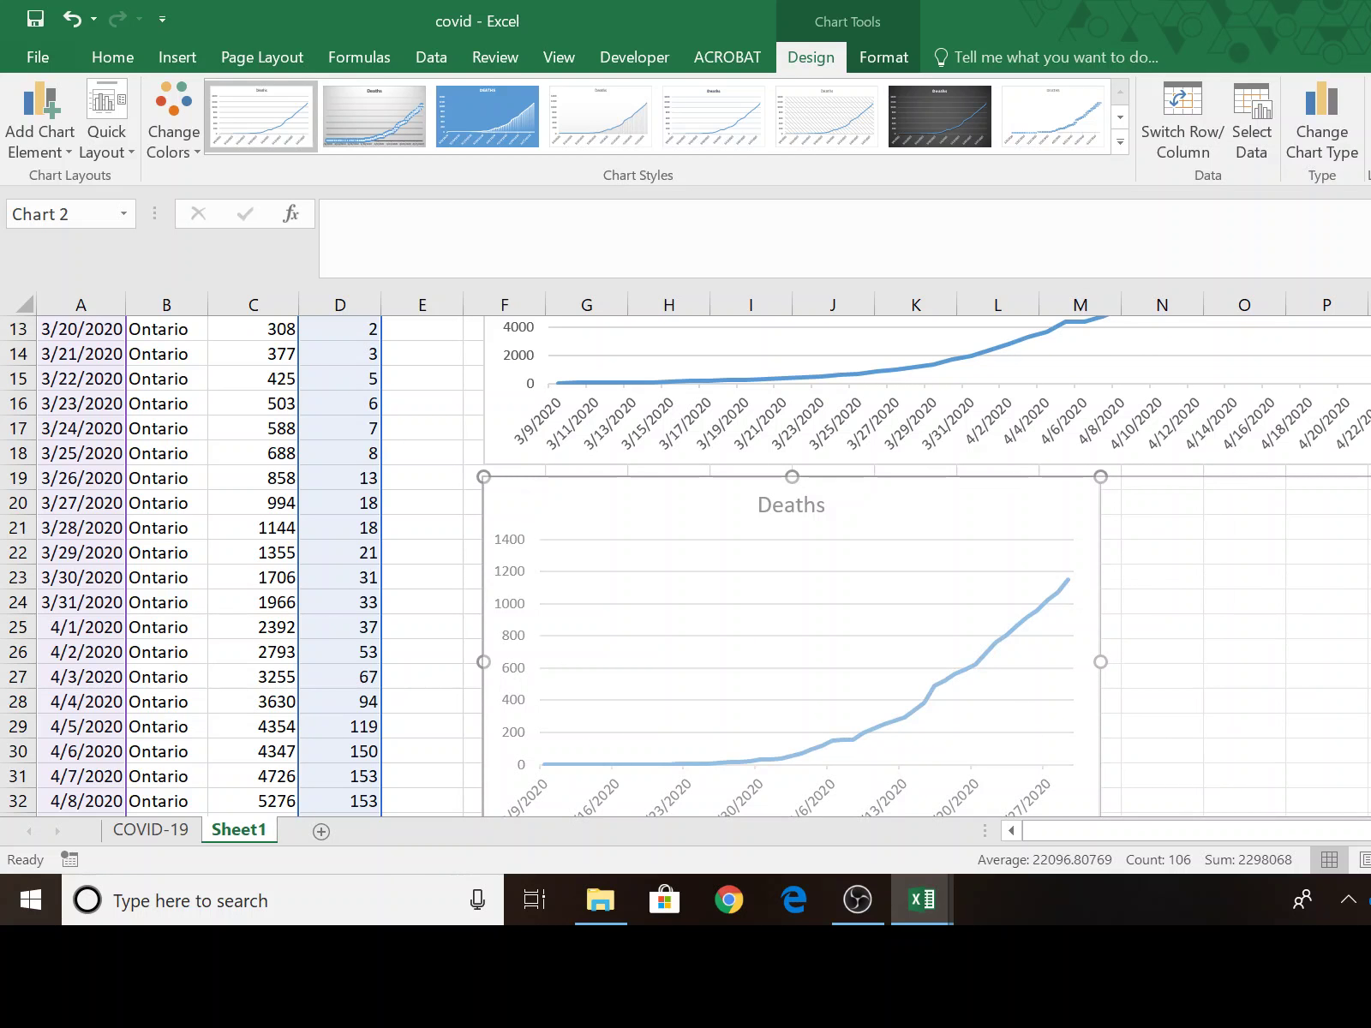
left_click_drag(1370, 662, 1370, 662)
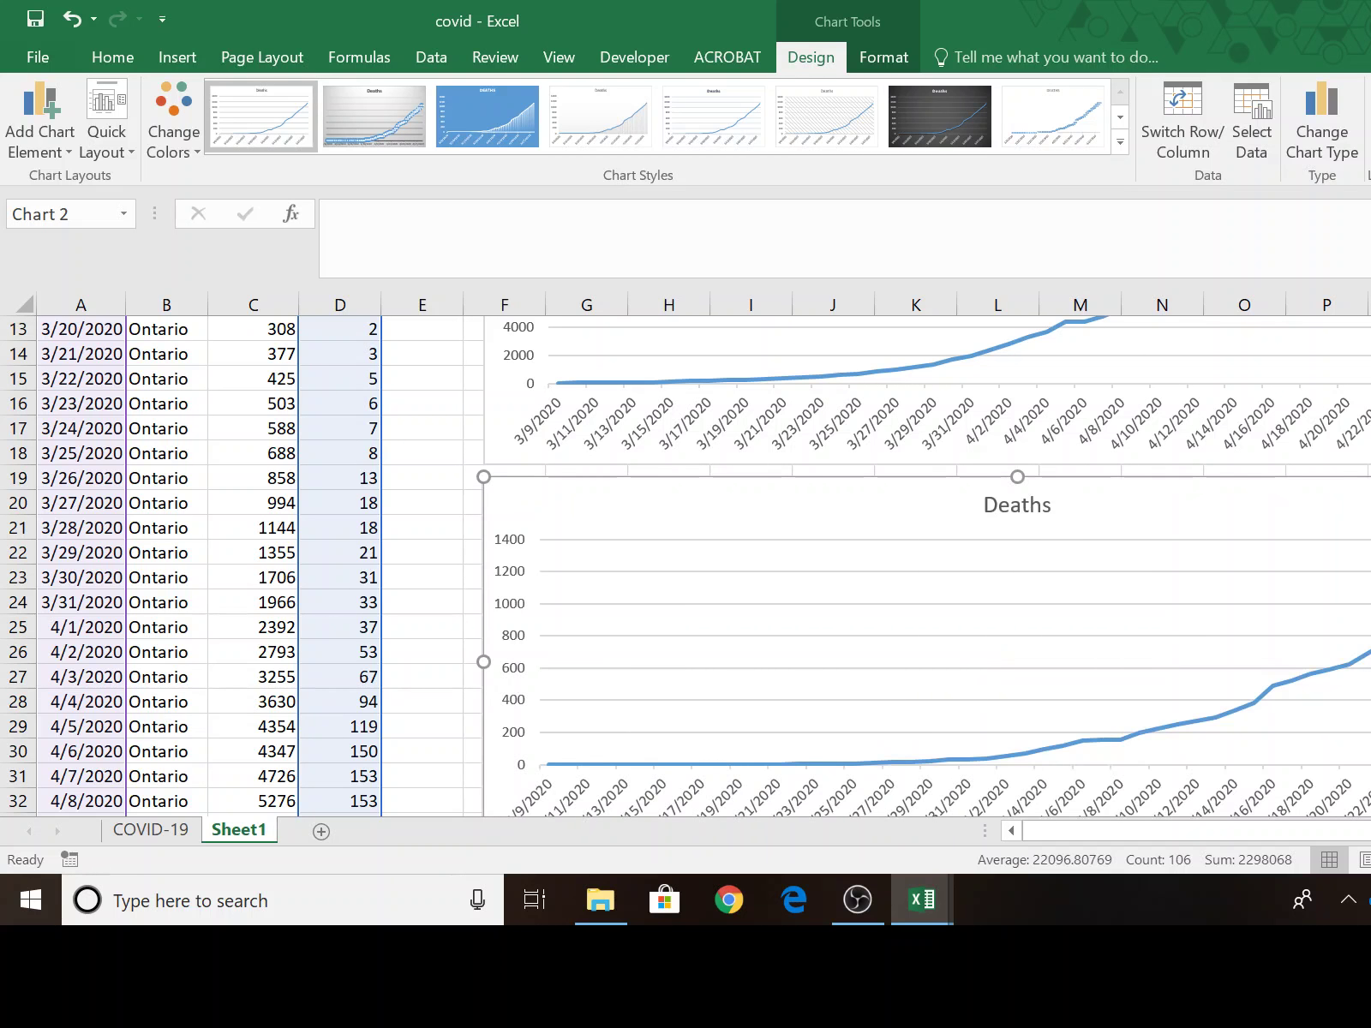
scroll(1295, 717, "down", 2)
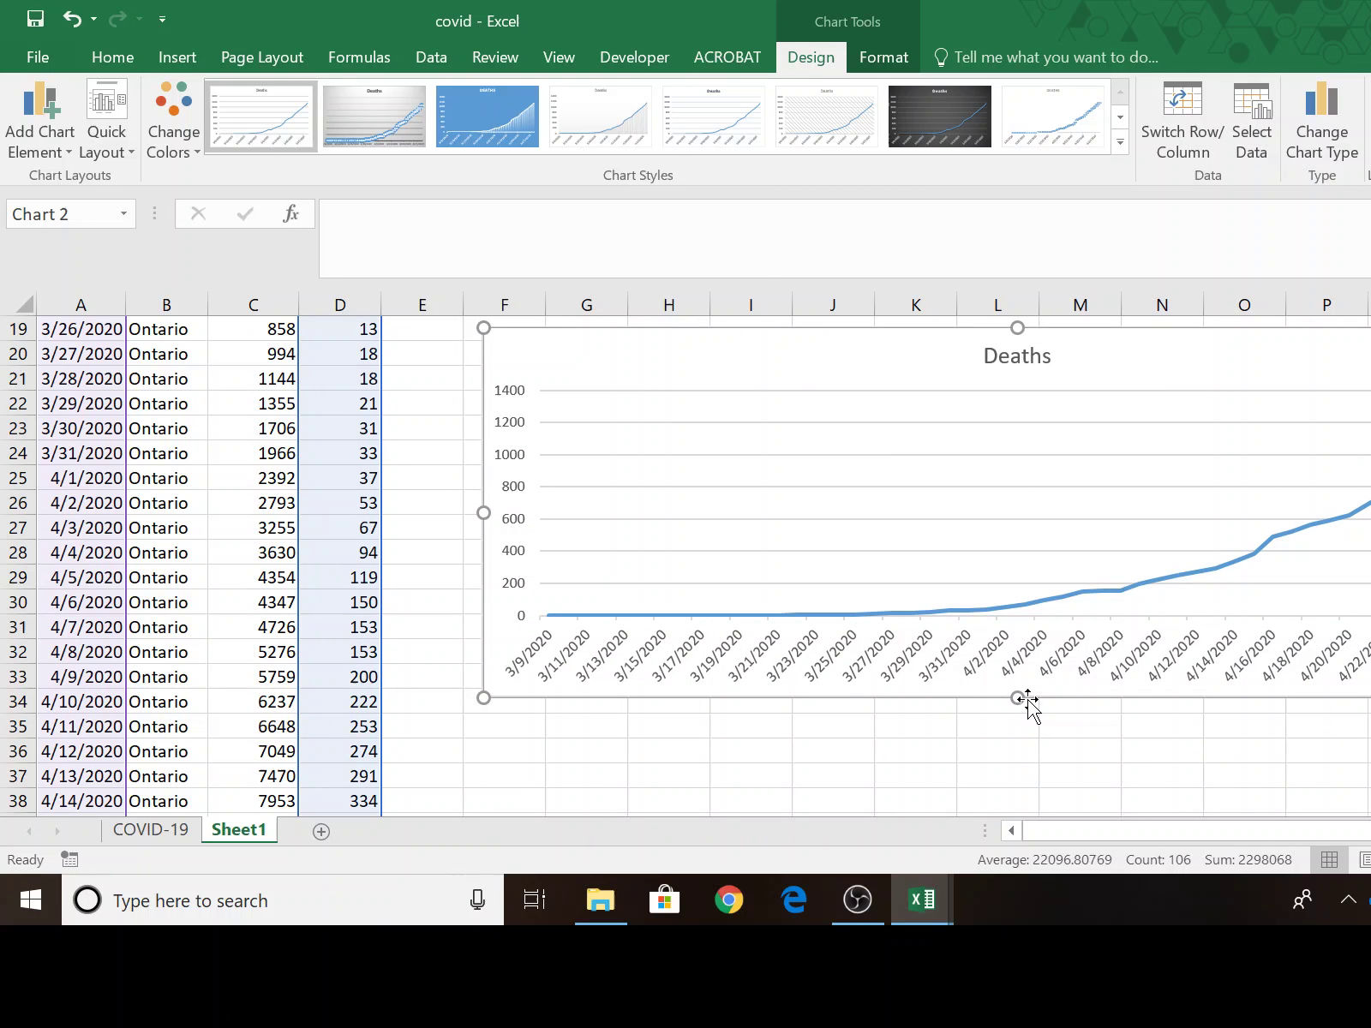
left_click_drag(1020, 700, 1025, 740)
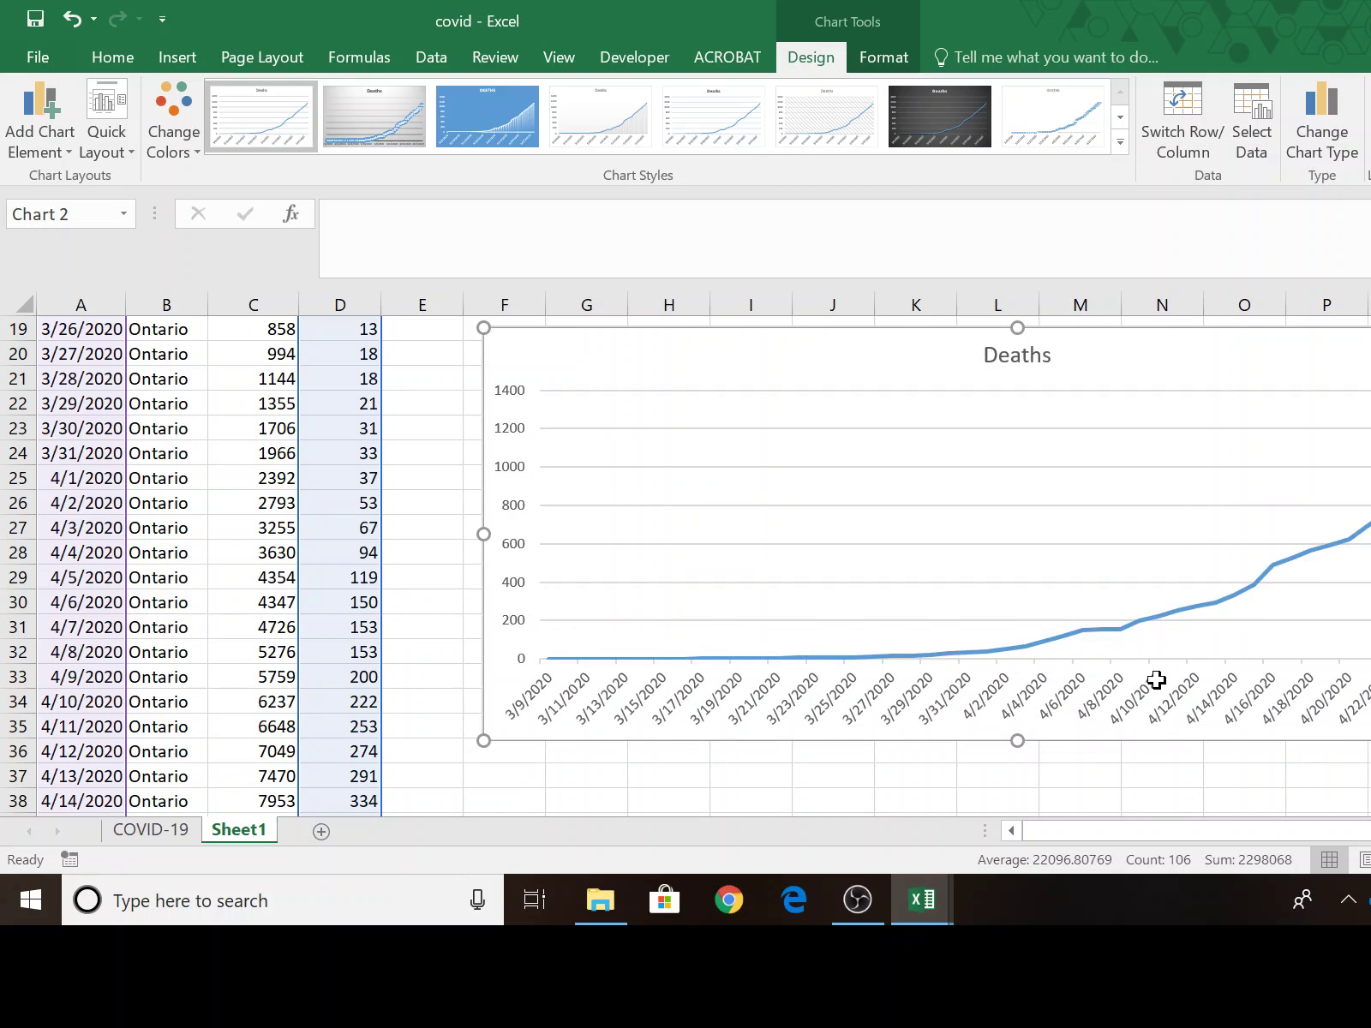
scroll(1156, 679, "up", 6)
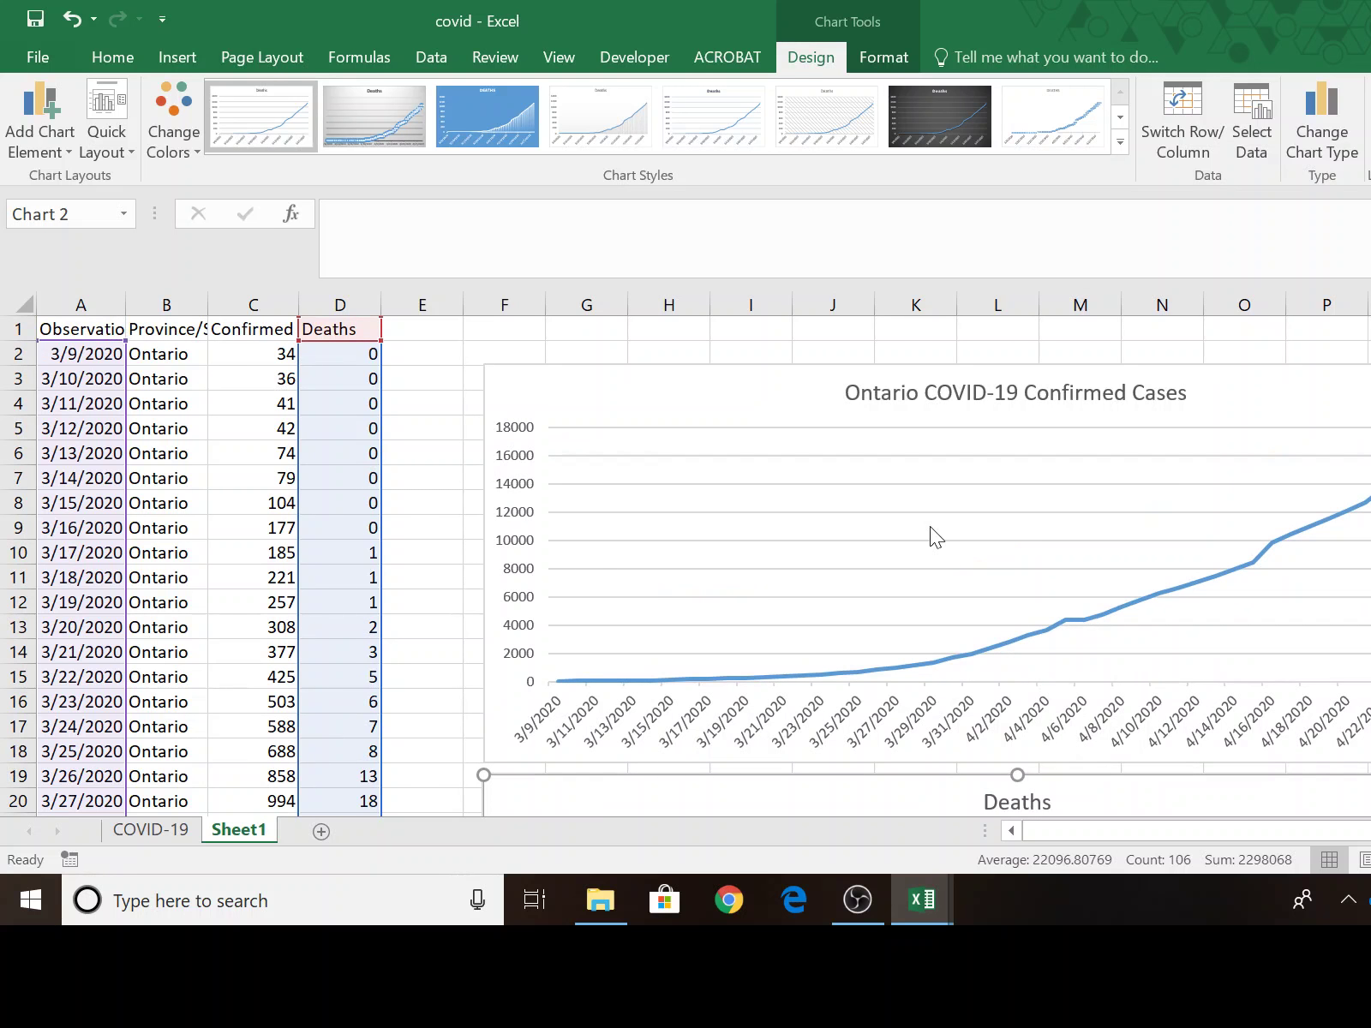
scroll(1040, 516, "down", 1)
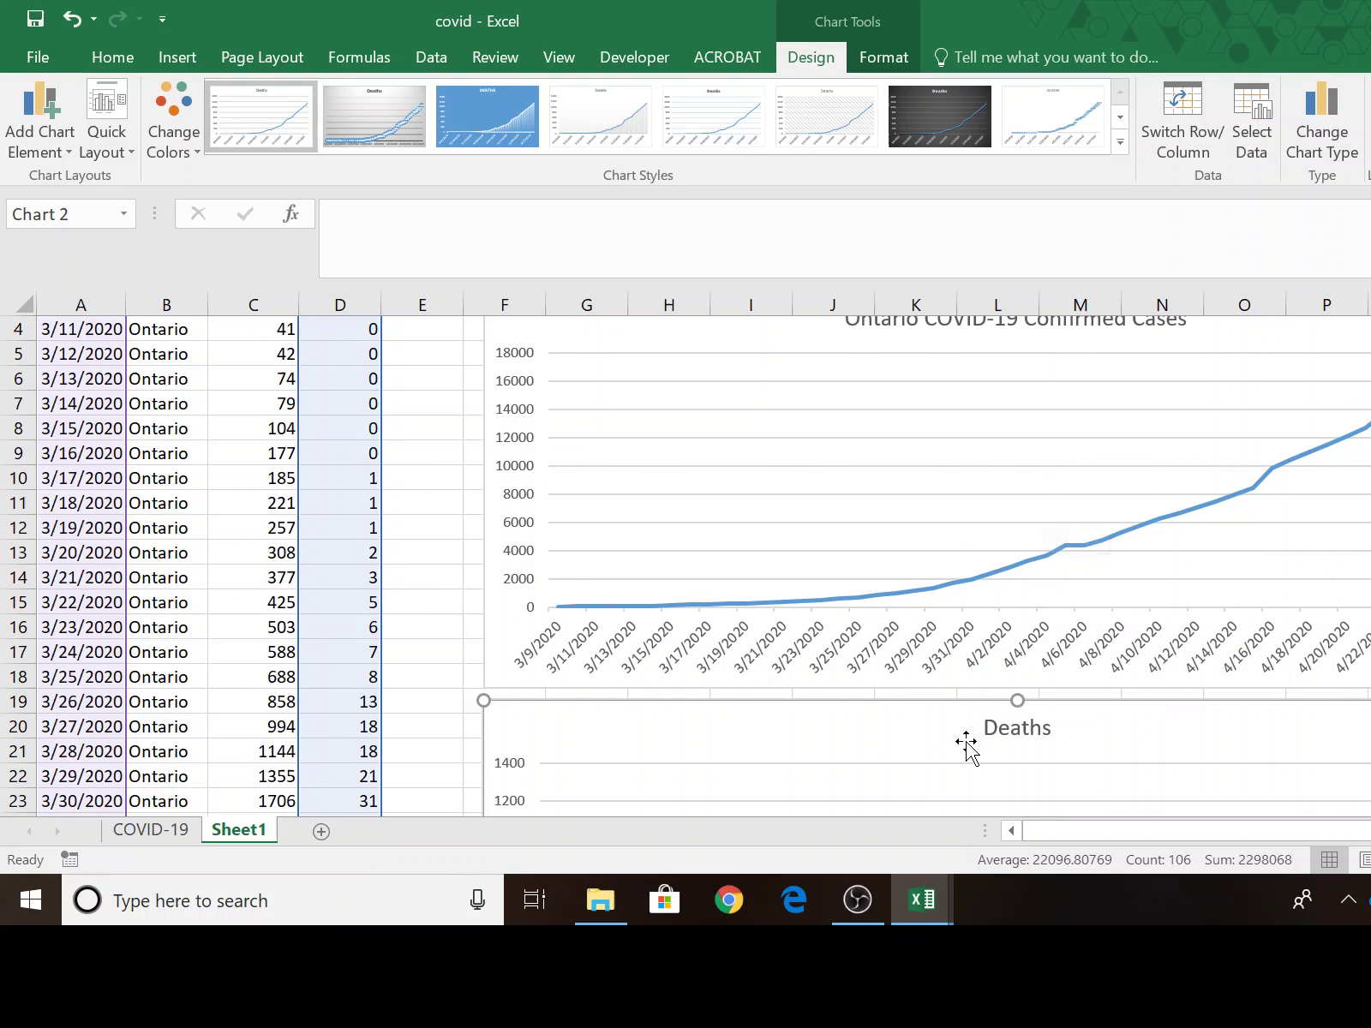
Step: Replace the Deaths chart title text with 'Ontario COVID-19 Deaths'
left_click(1020, 733)
double_click(1047, 728)
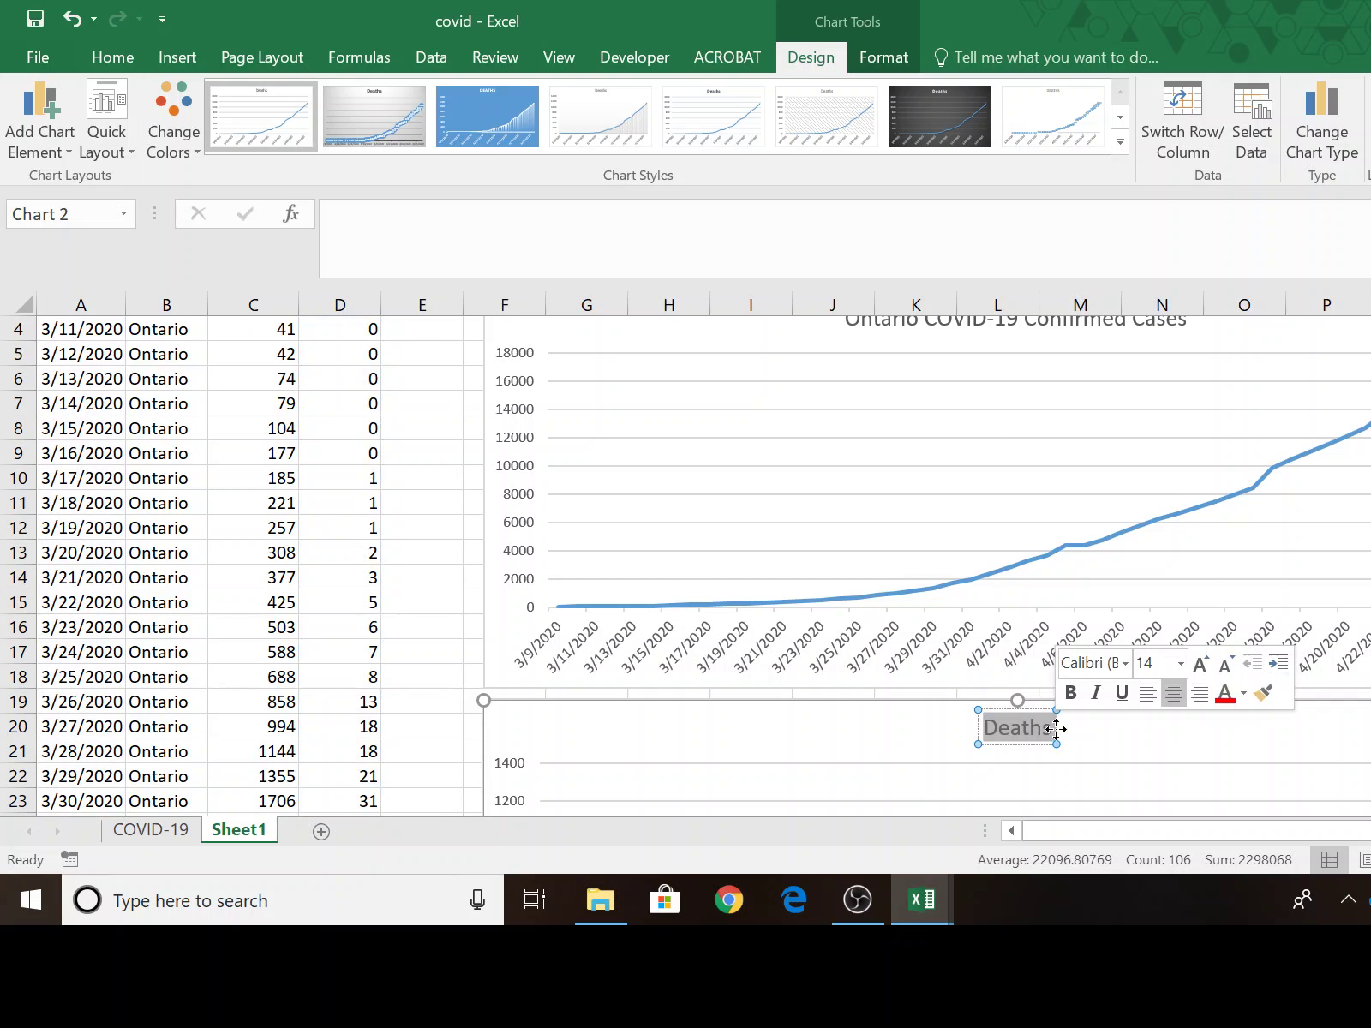
type("Ontari")
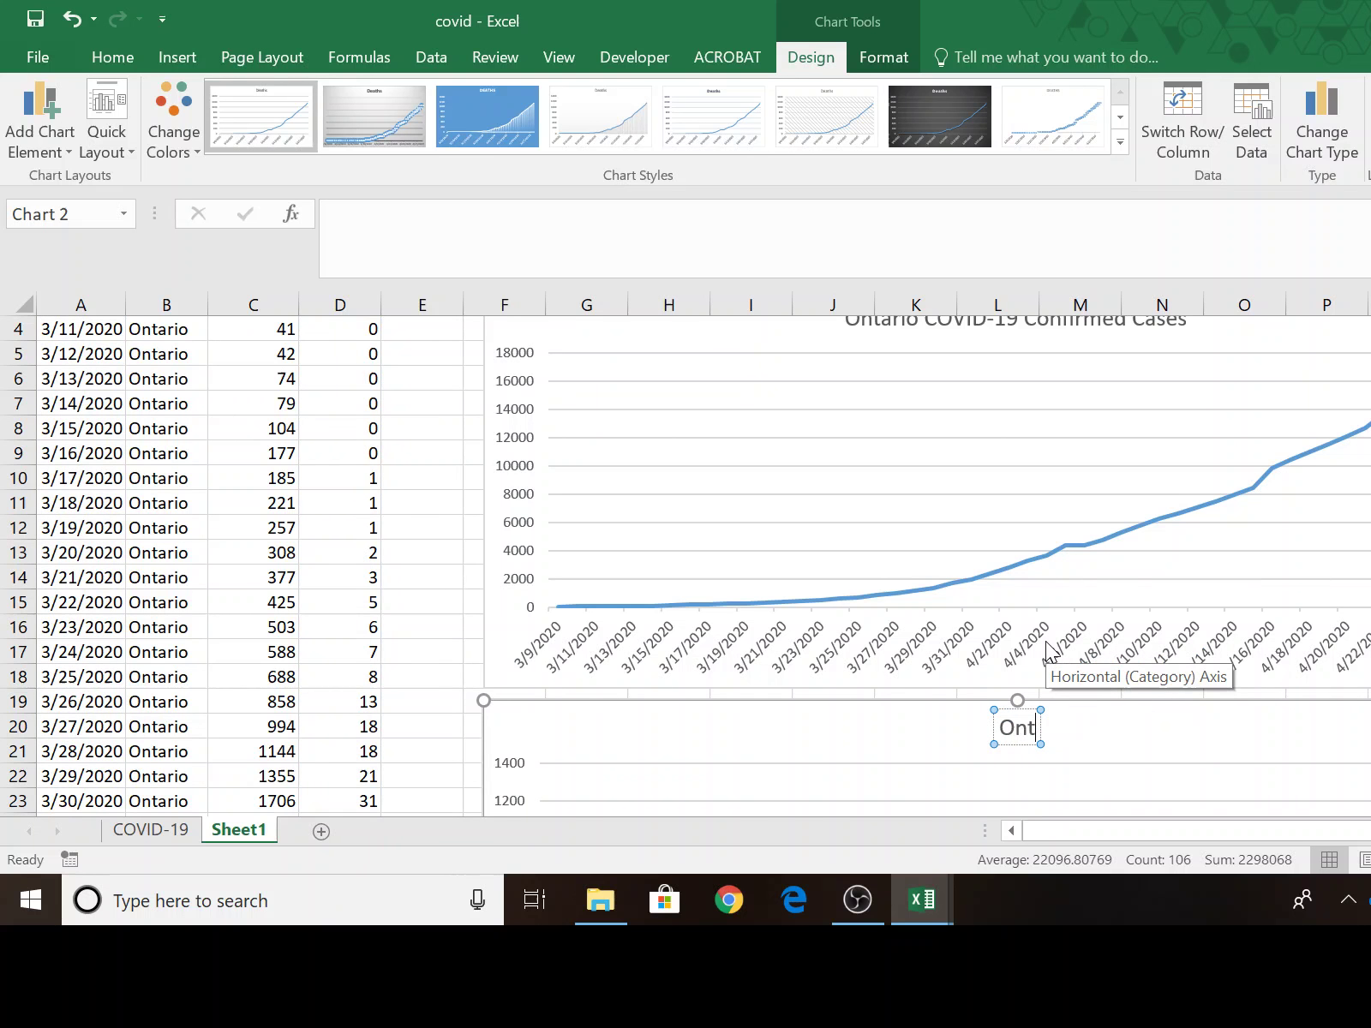
type("CO")
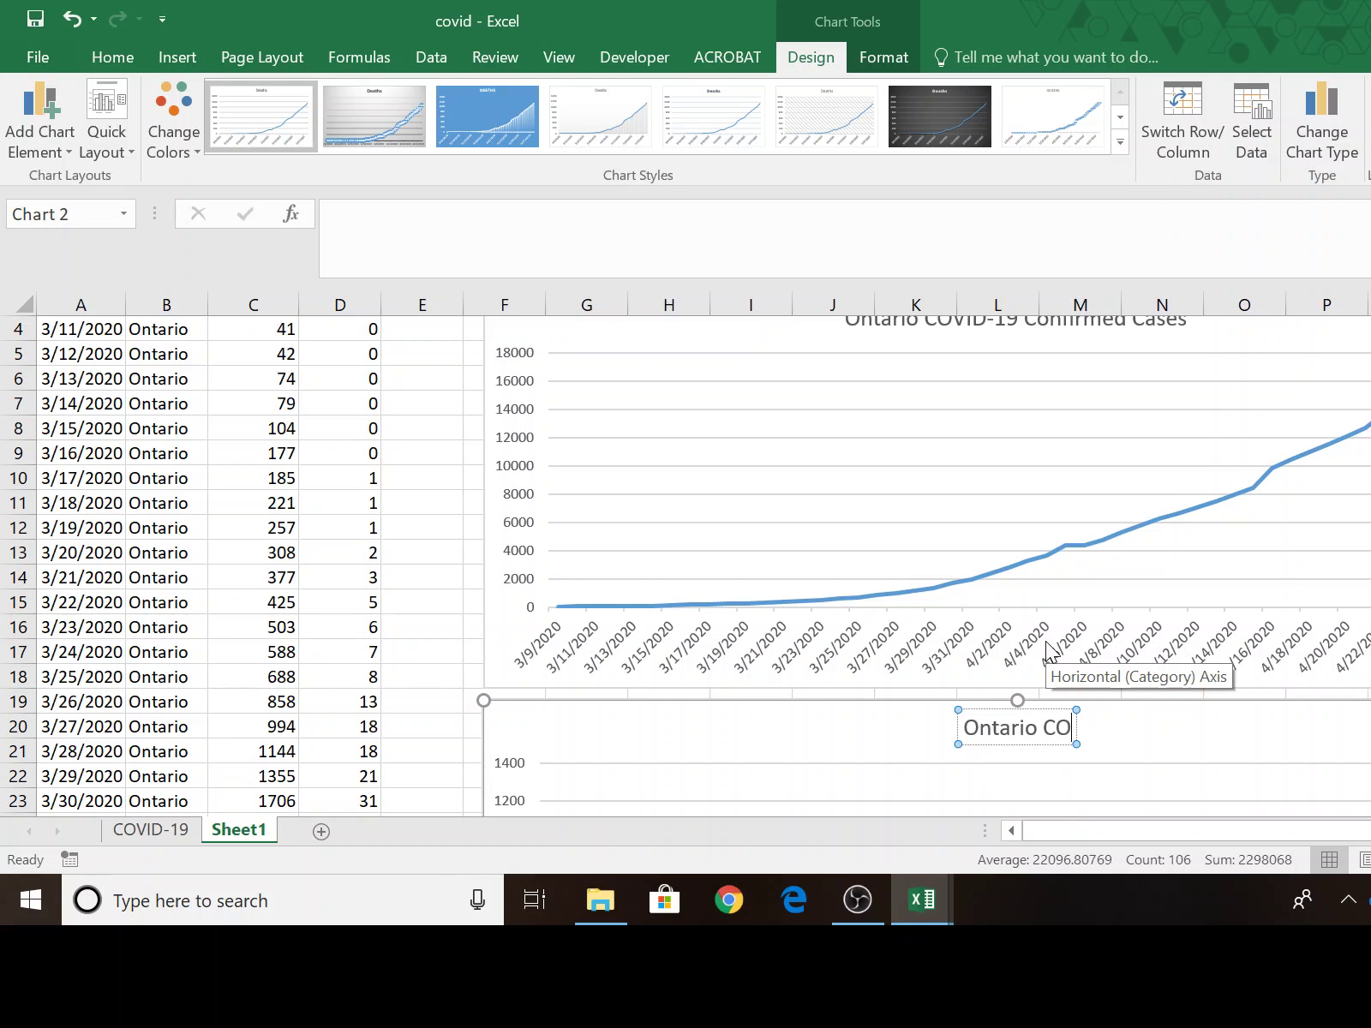
type("VID-1")
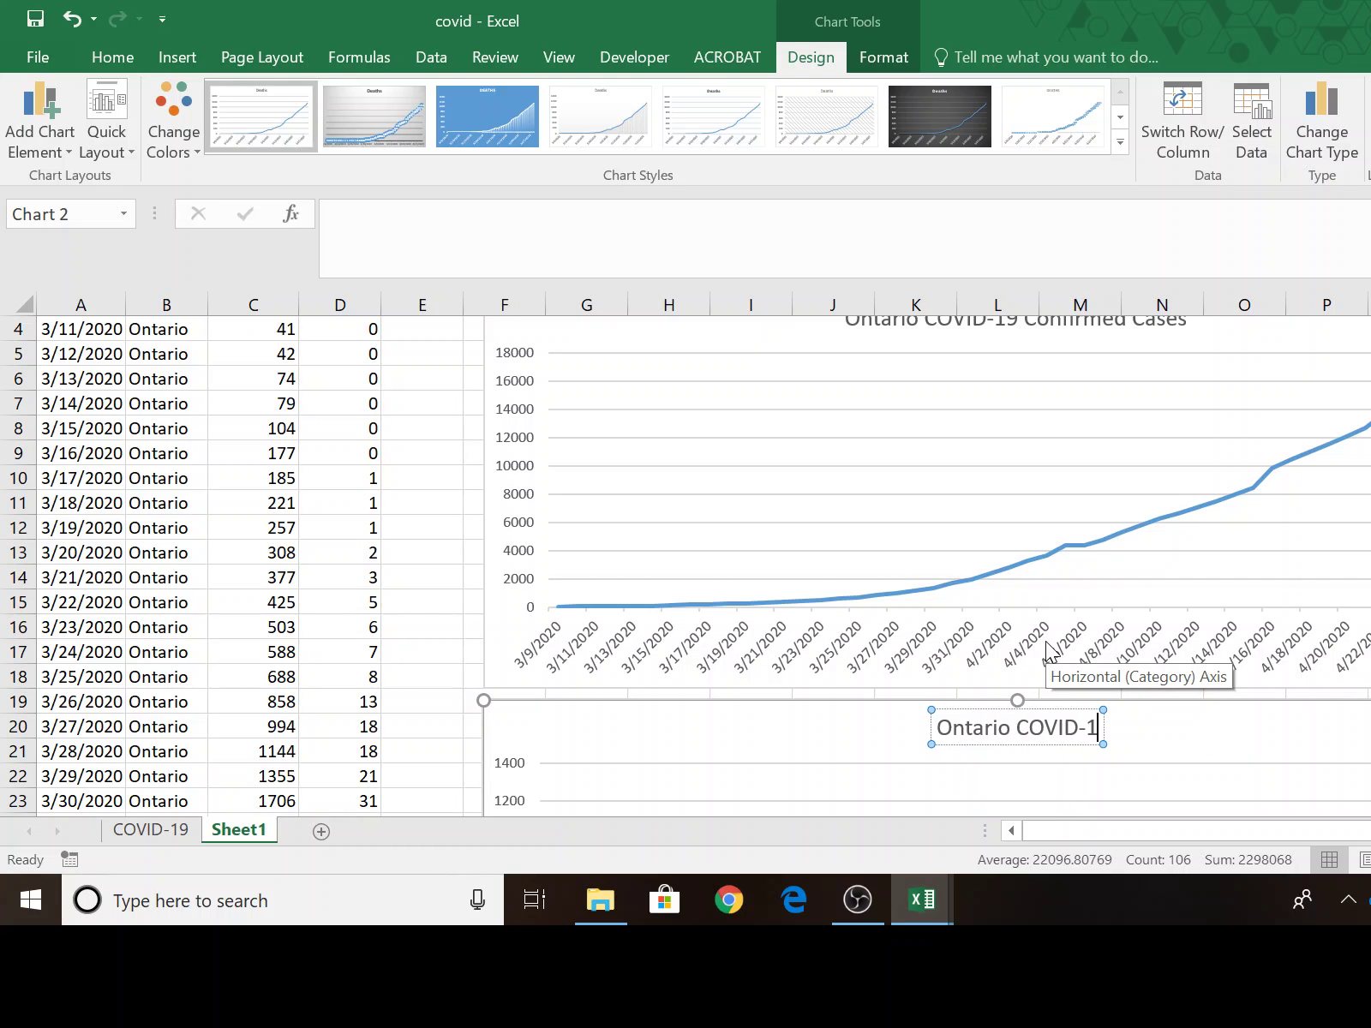
type("9 Deaths")
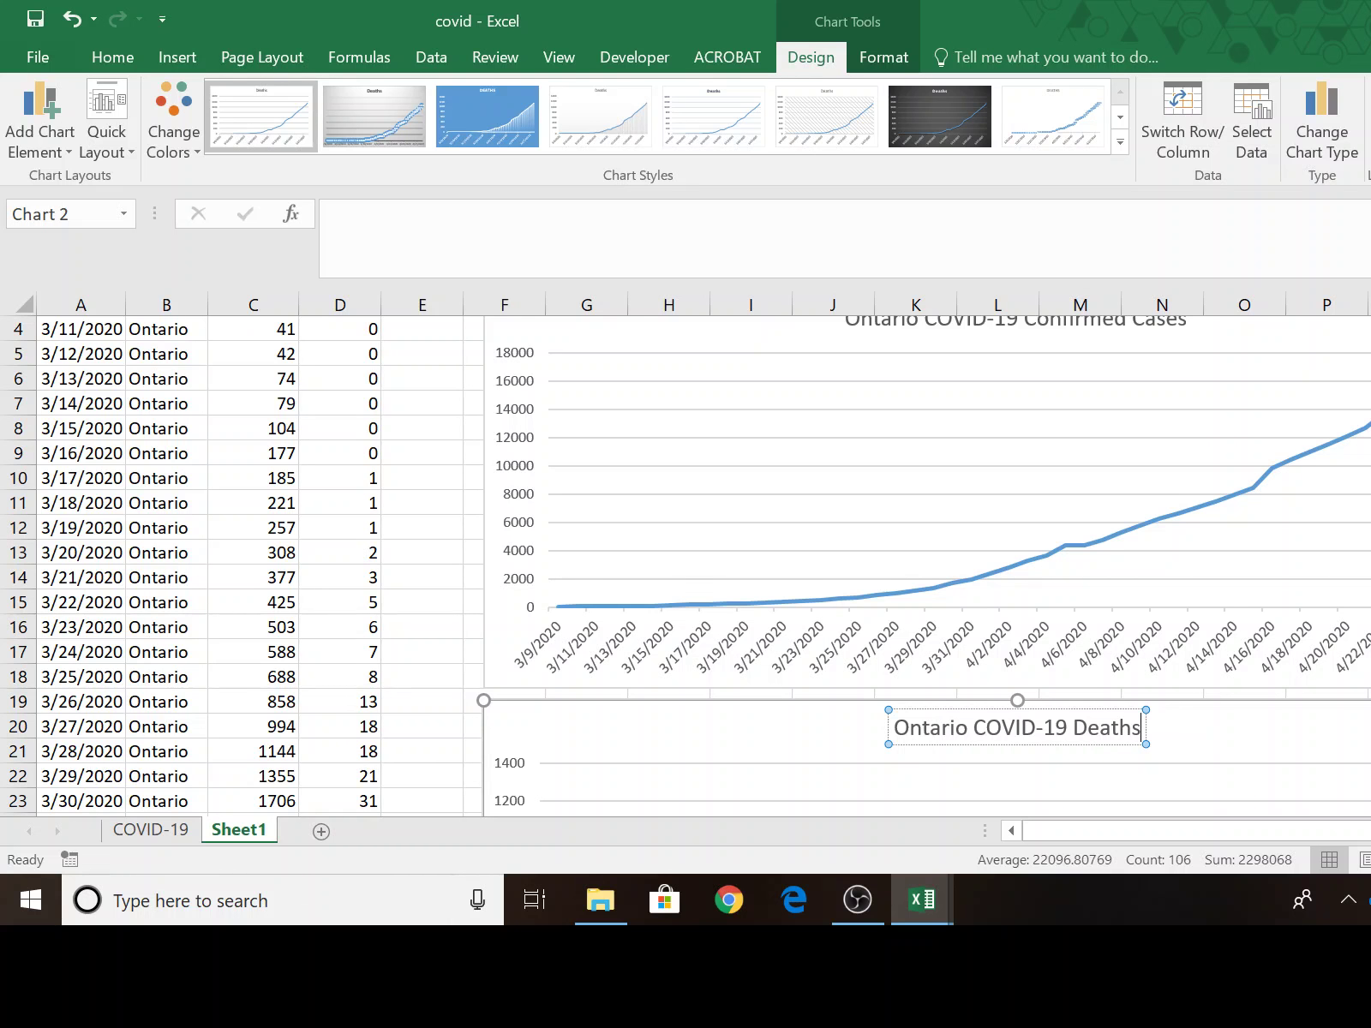
key("Escape")
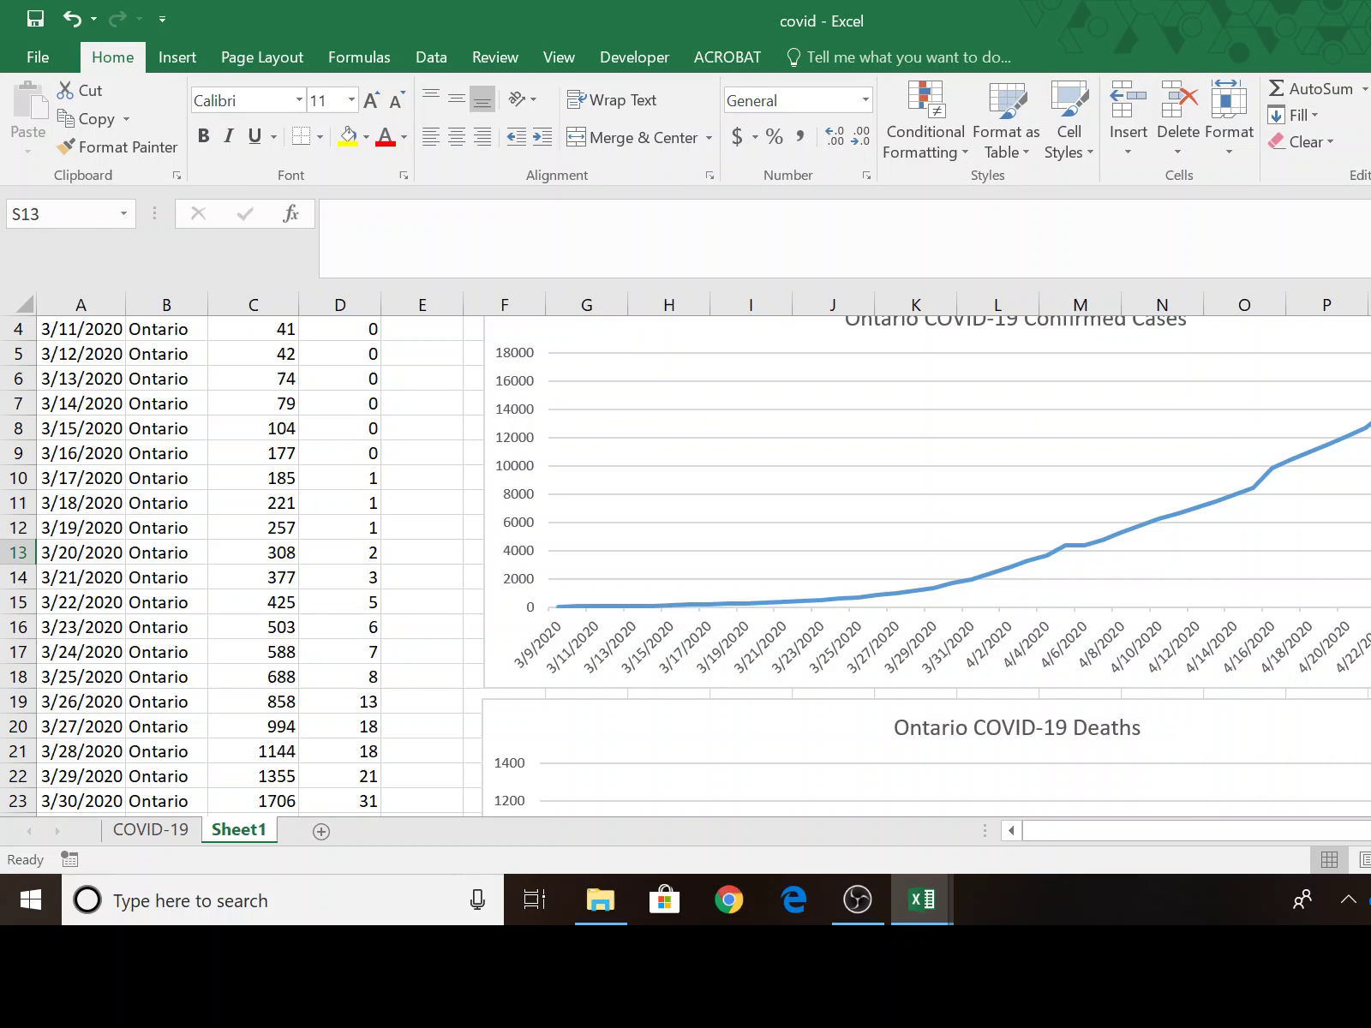
scroll(925, 557, "up", 1)
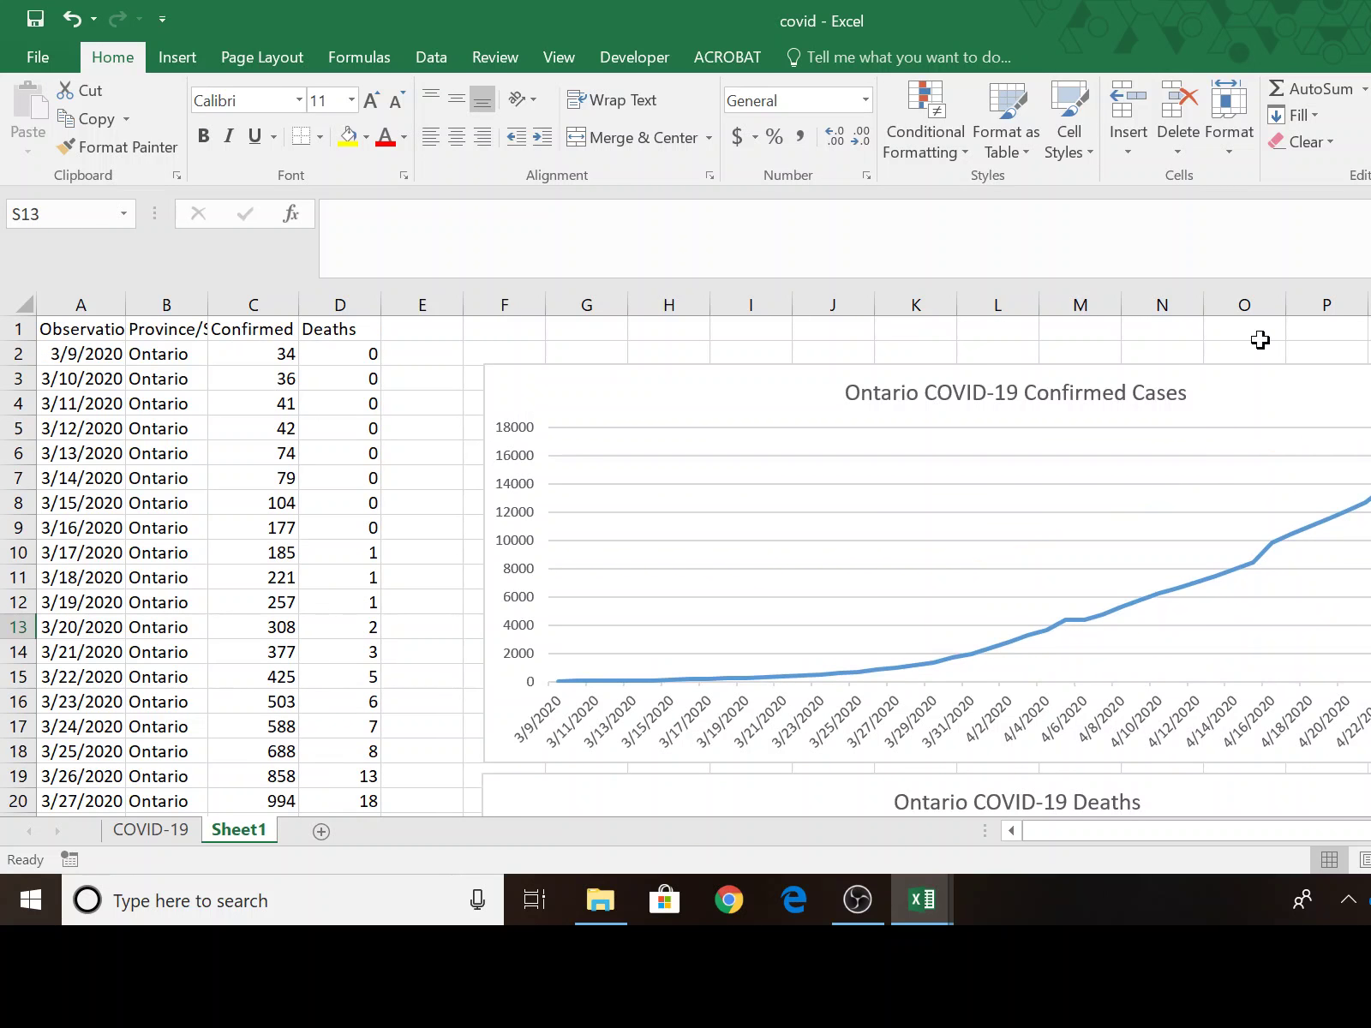
left_click(604, 410)
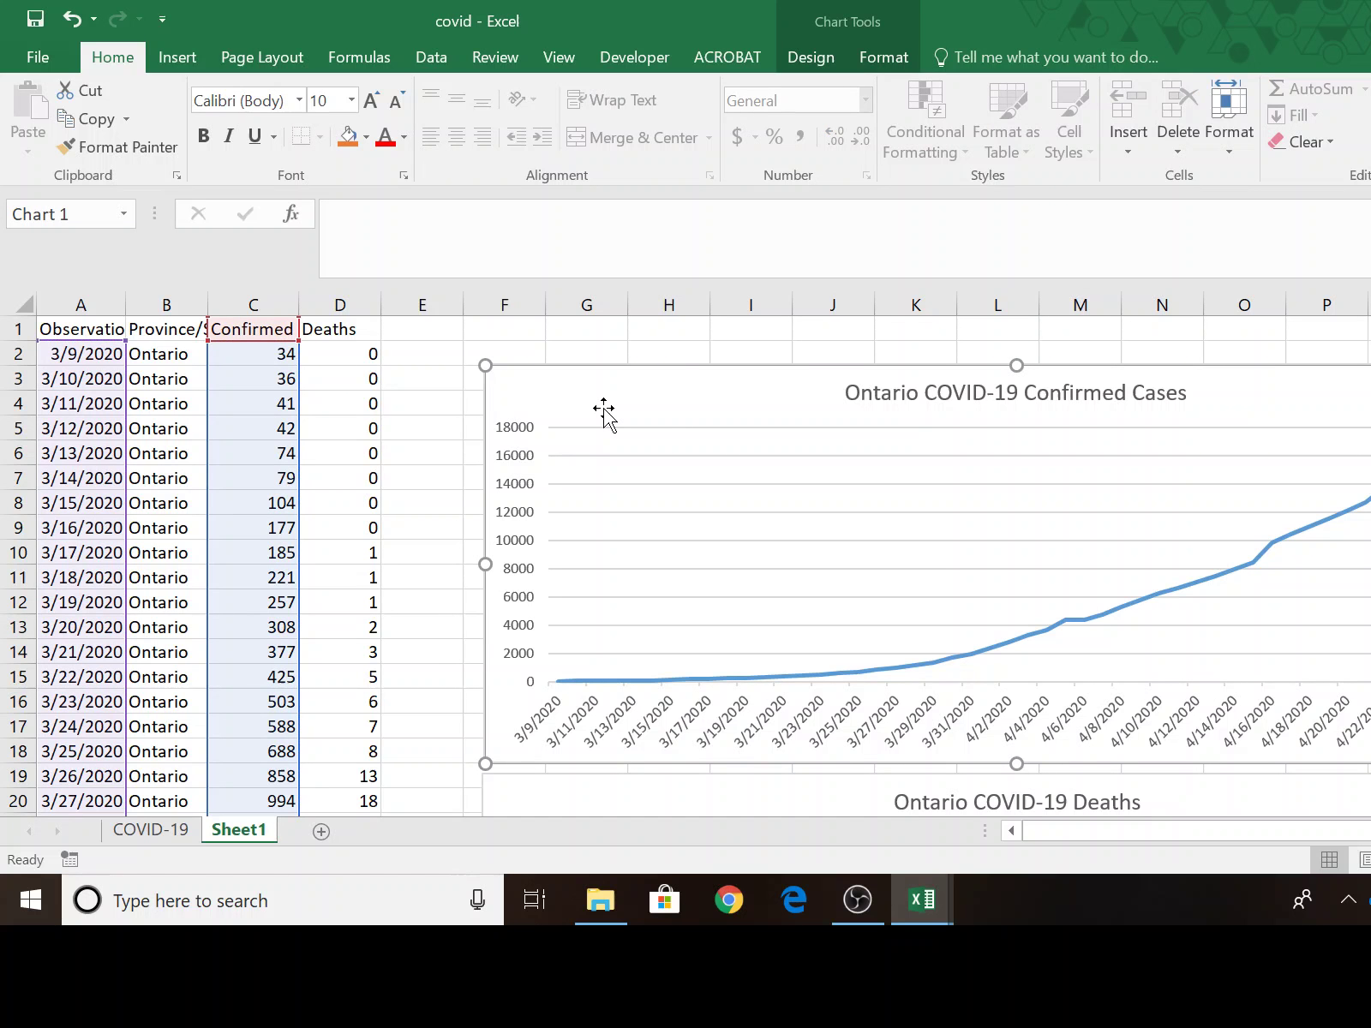